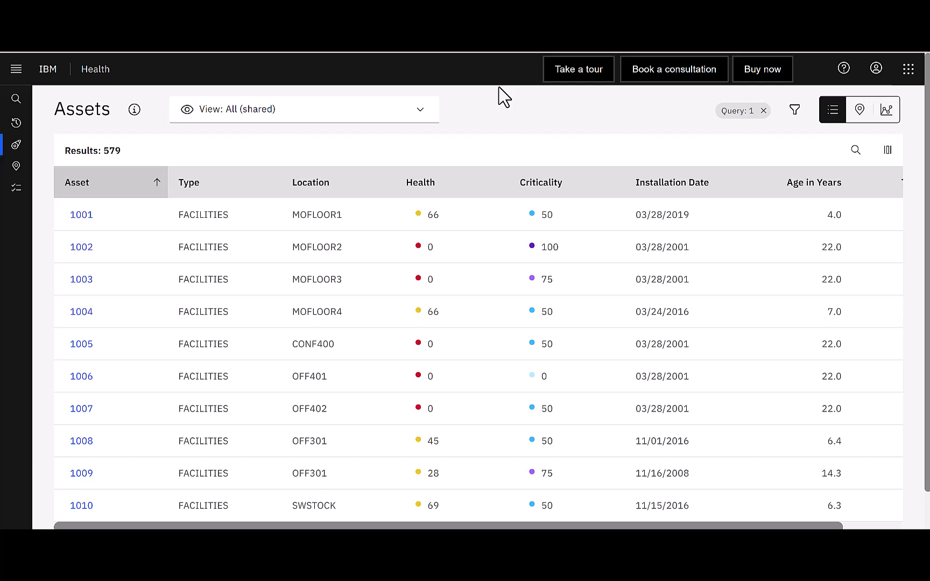
Glance at the guided tours list, Locations and Work queues, then return to Assets.
click(569, 81)
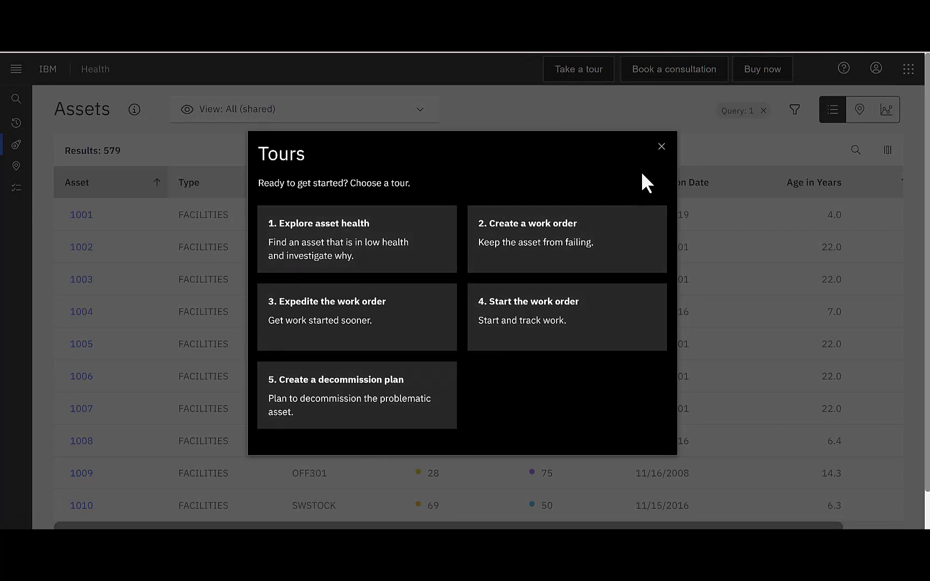
click(661, 147)
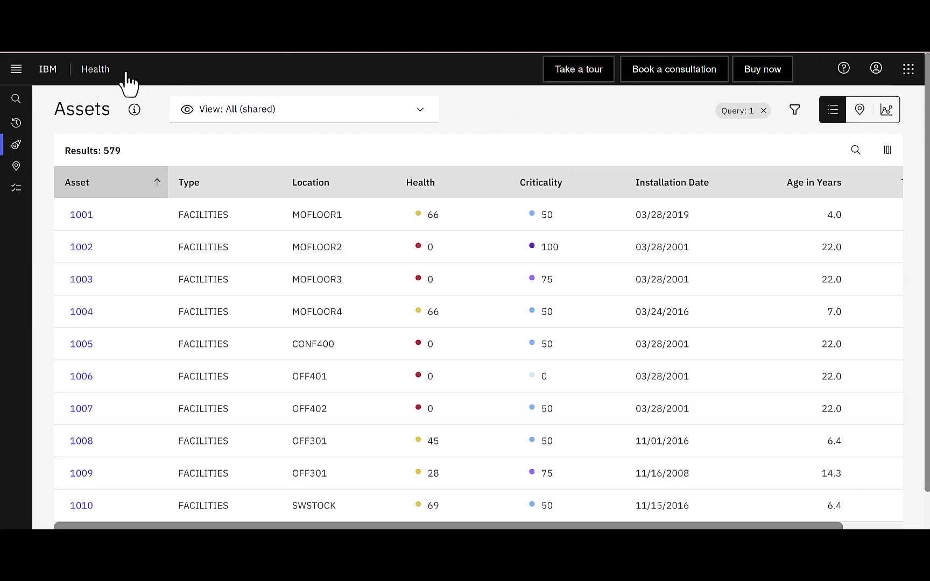
mouse_move(19, 144)
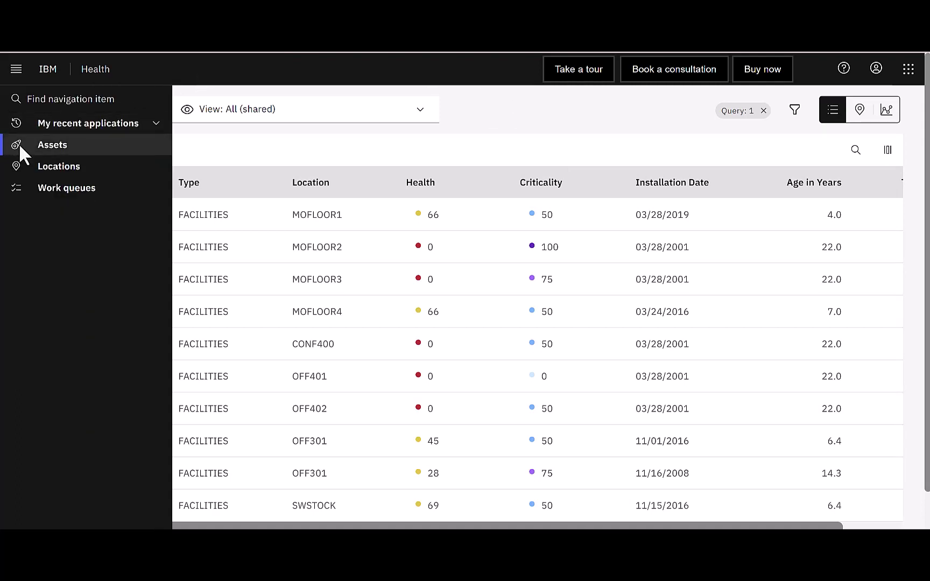
click(45, 170)
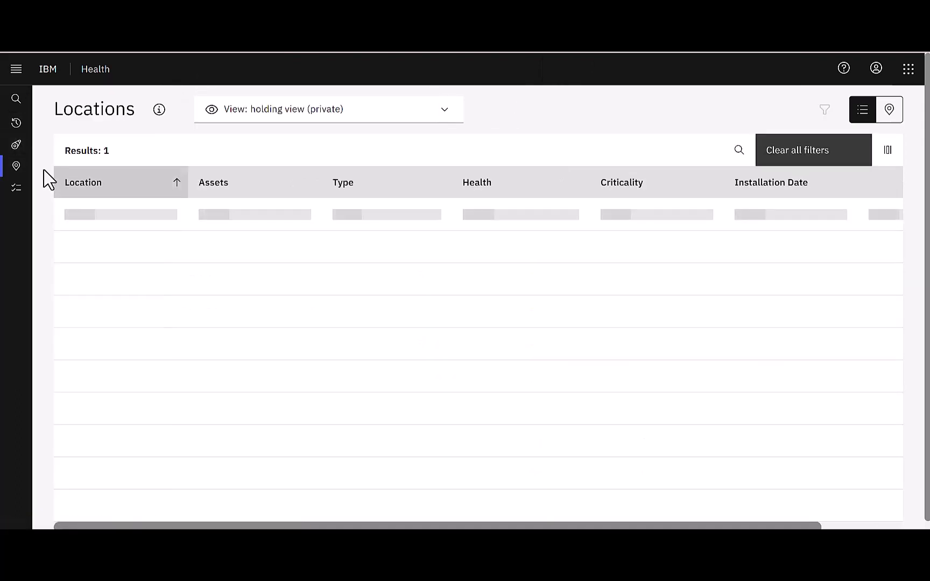
click(24, 186)
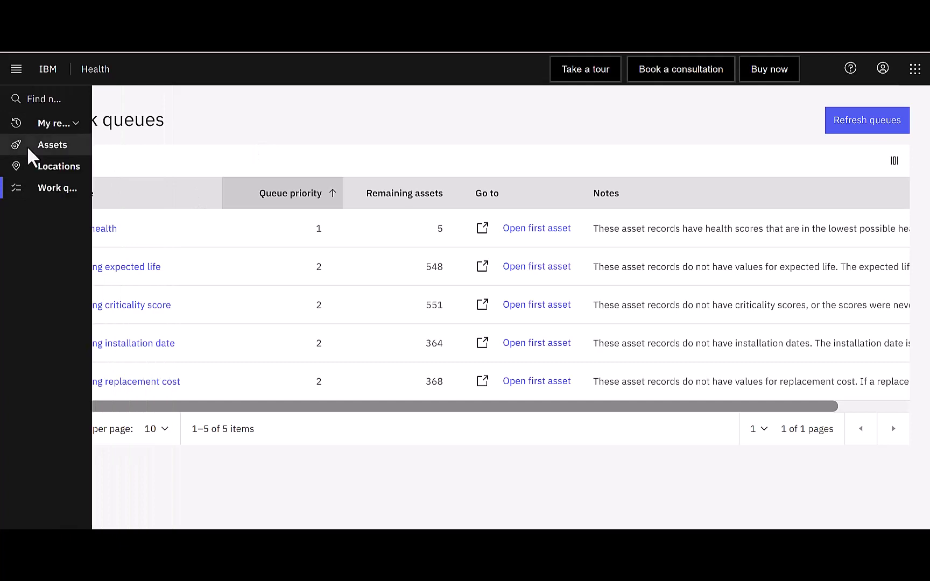
click(22, 147)
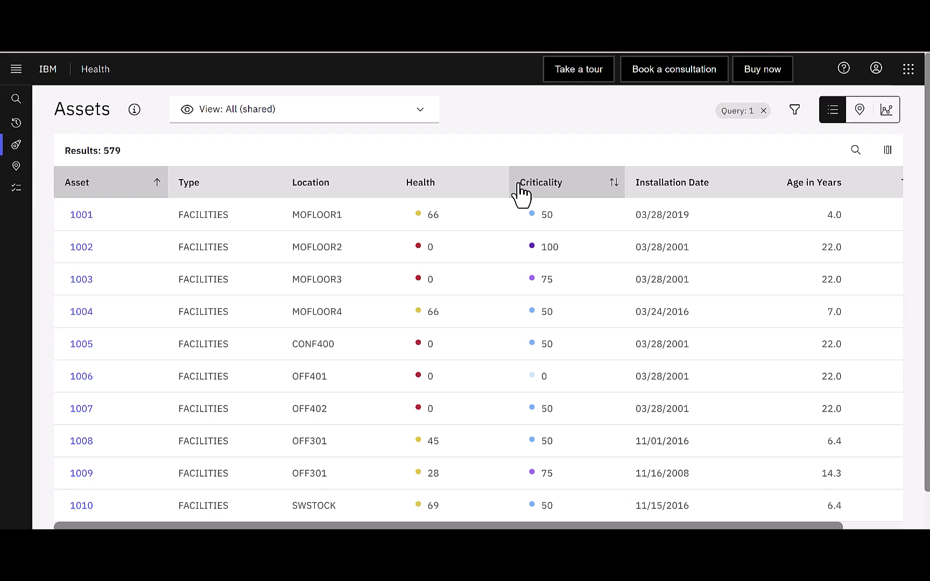
View asset 1001, then search the asset table for 11430 and open its record.
click(88, 220)
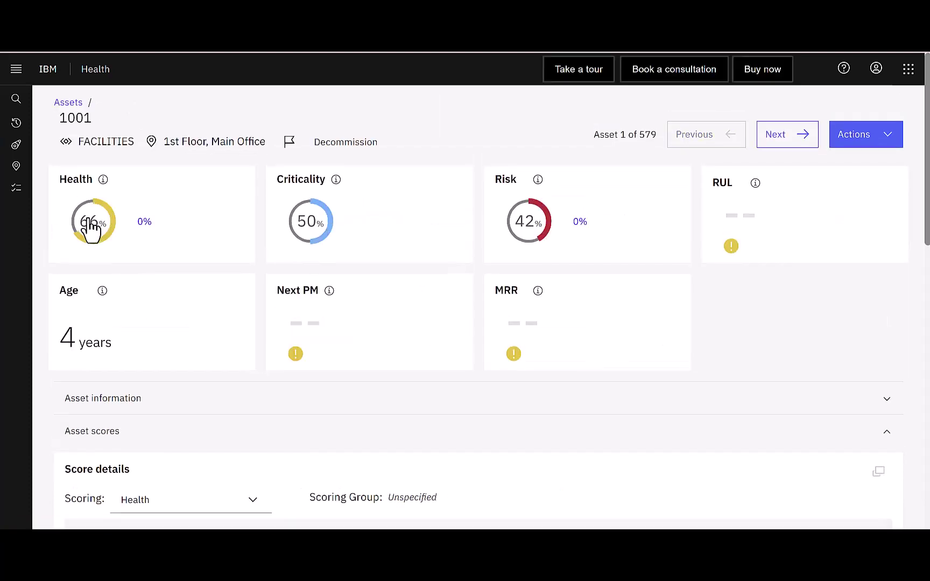
click(68, 103)
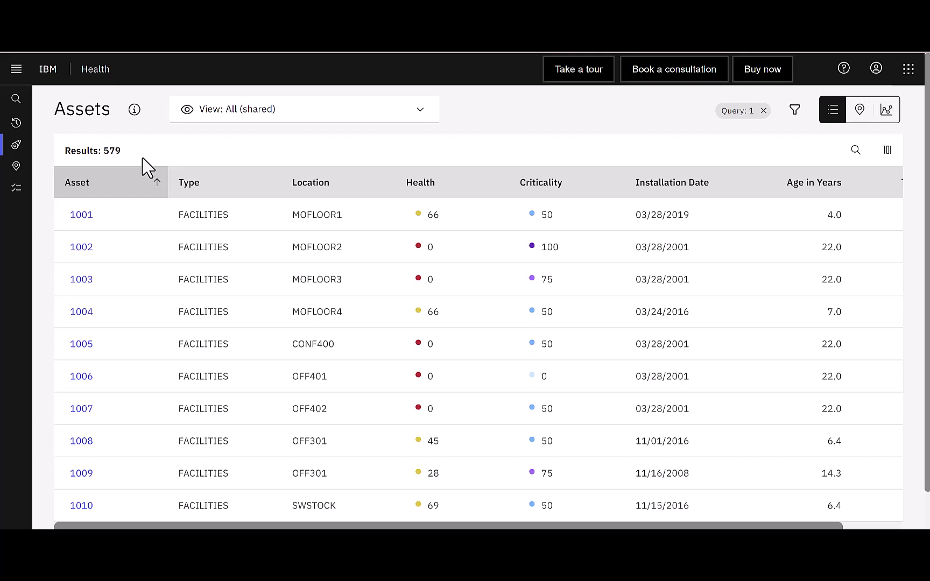
click(855, 151)
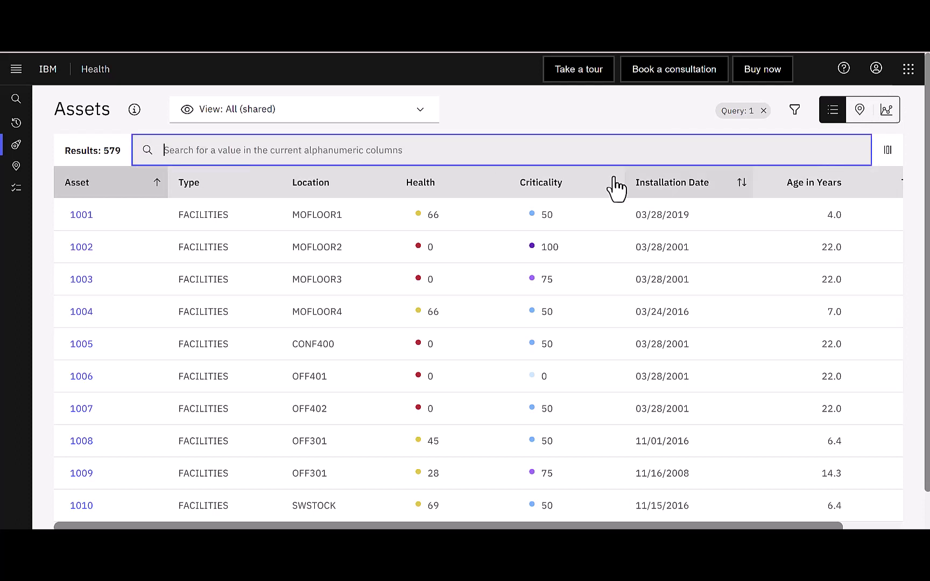
text(11430)
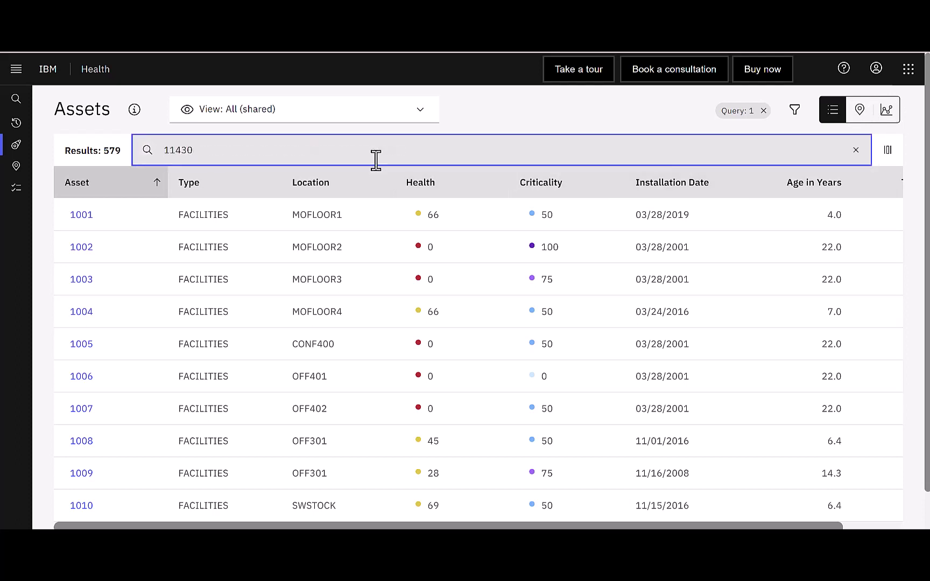
key(Return)
click(90, 215)
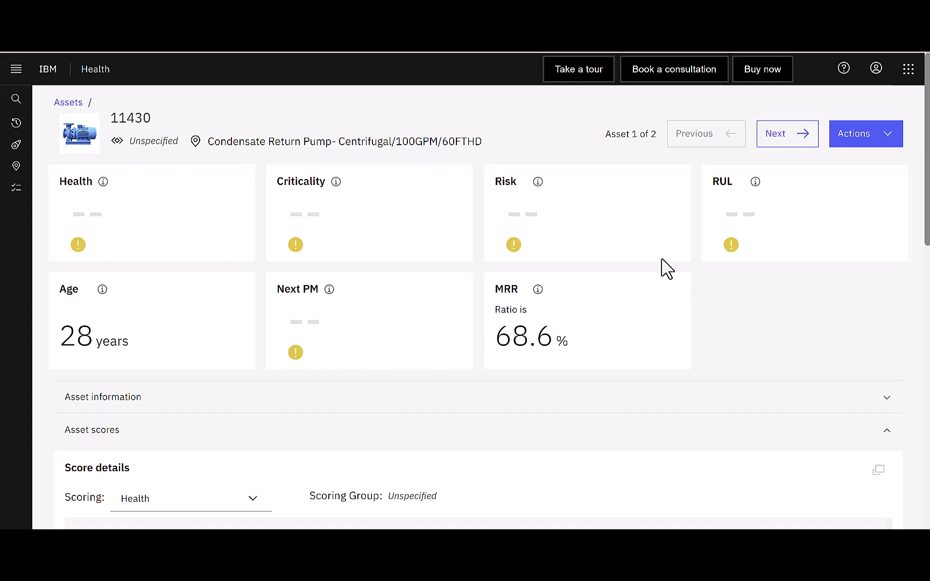
Search the asset list for 'pmp' and review PMPDEVICE001's health score details.
click(59, 105)
drag(200, 150, 123, 156)
text(pmp)
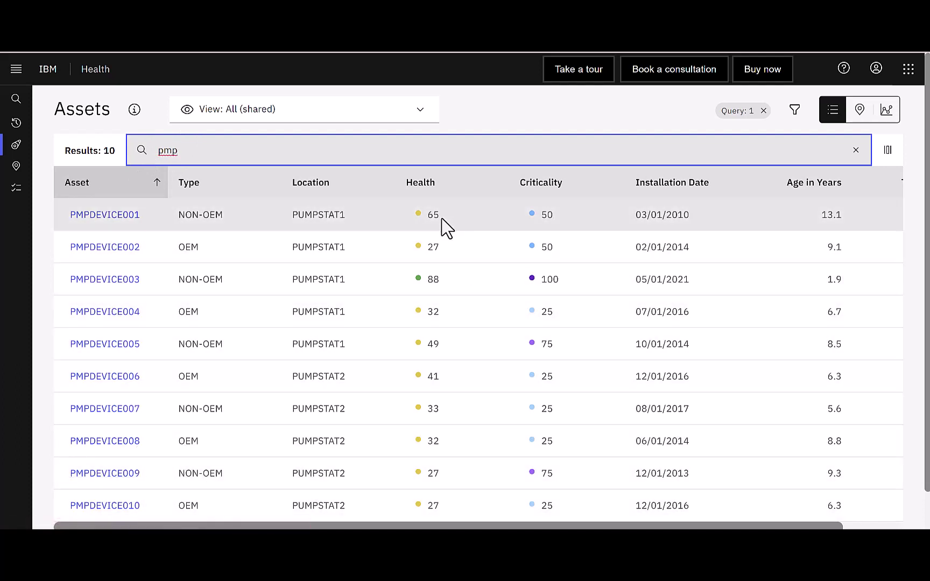
click(112, 217)
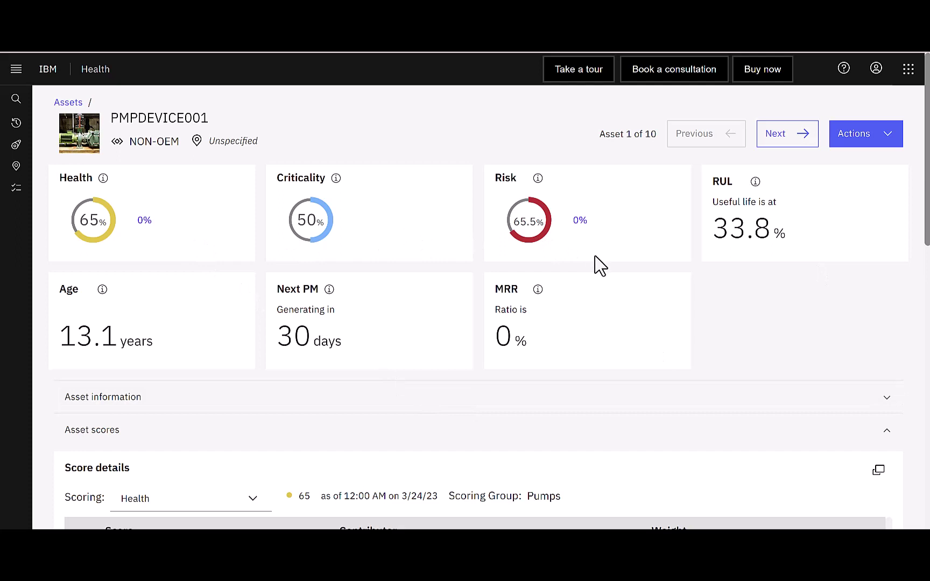
scroll(648, 243, down, 1)
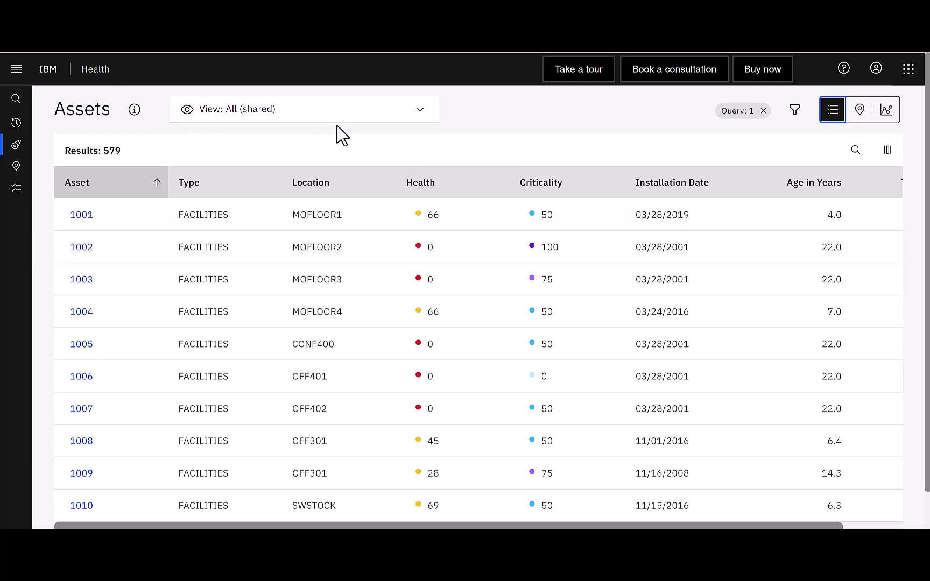
click(422, 116)
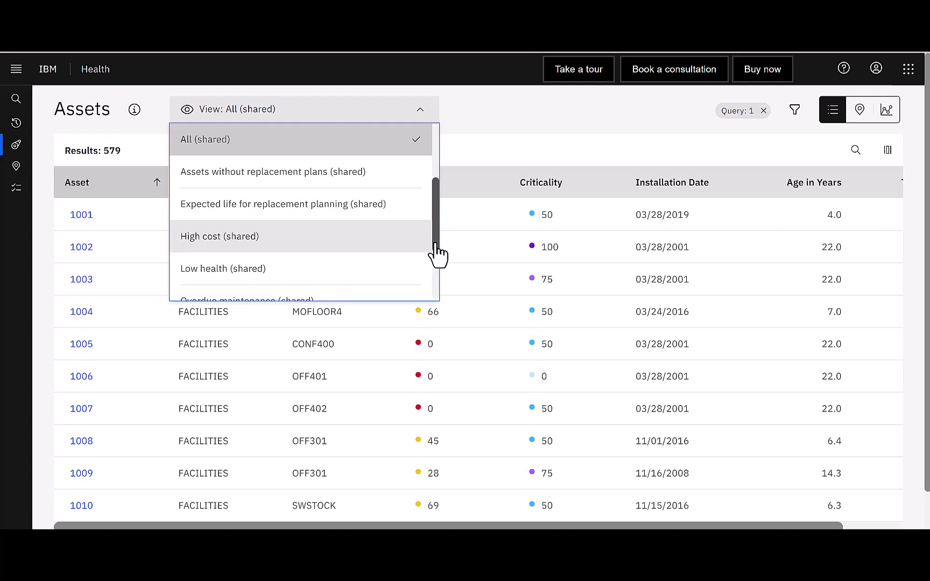
drag(437, 253, 431, 178)
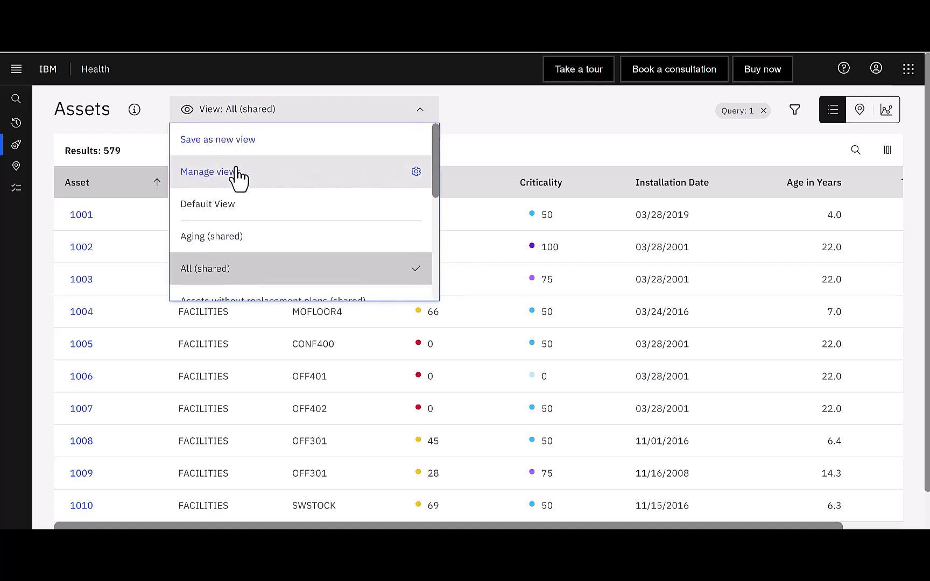
click(207, 178)
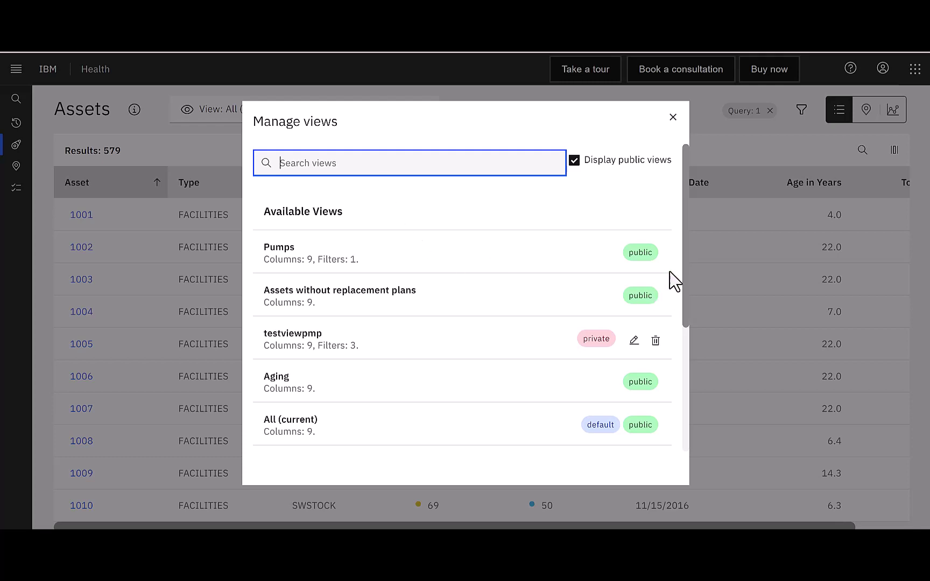
scroll(683, 258, down, 1)
scroll(686, 275, down, 1)
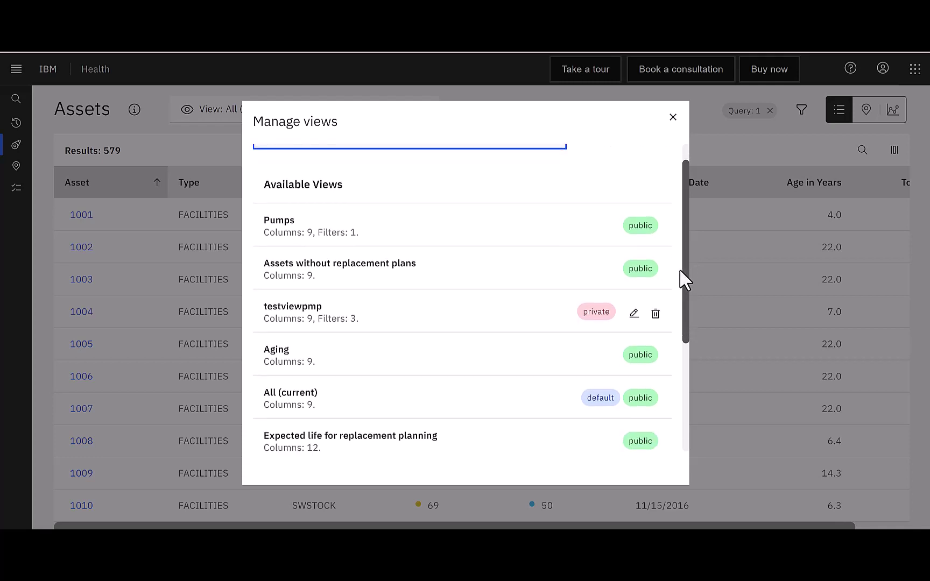
drag(680, 270, 691, 401)
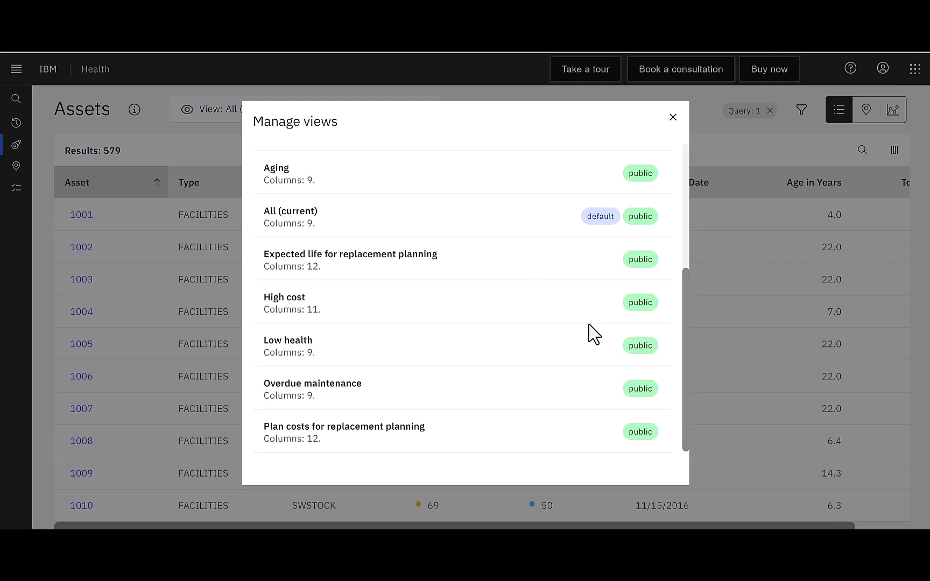
drag(685, 346, 678, 196)
click(575, 165)
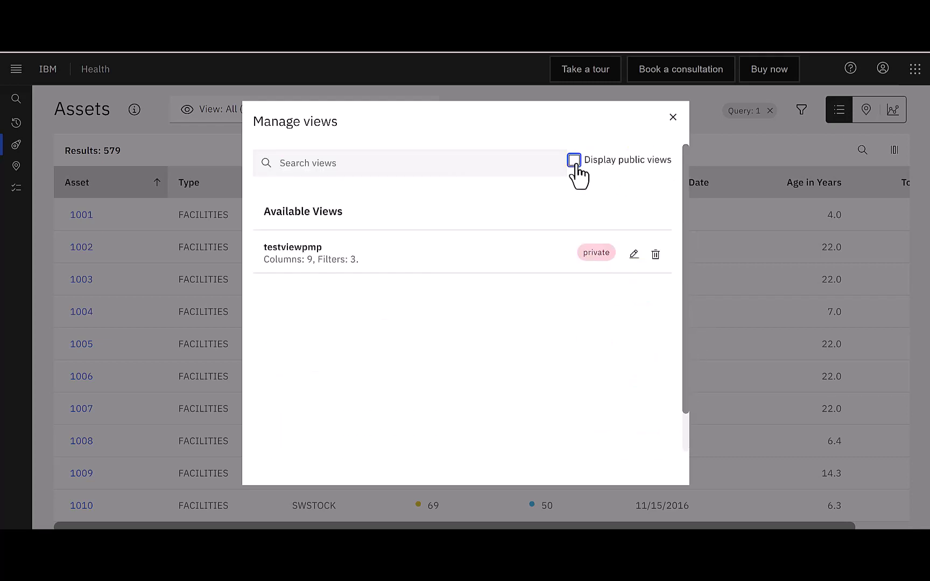
click(575, 164)
click(672, 117)
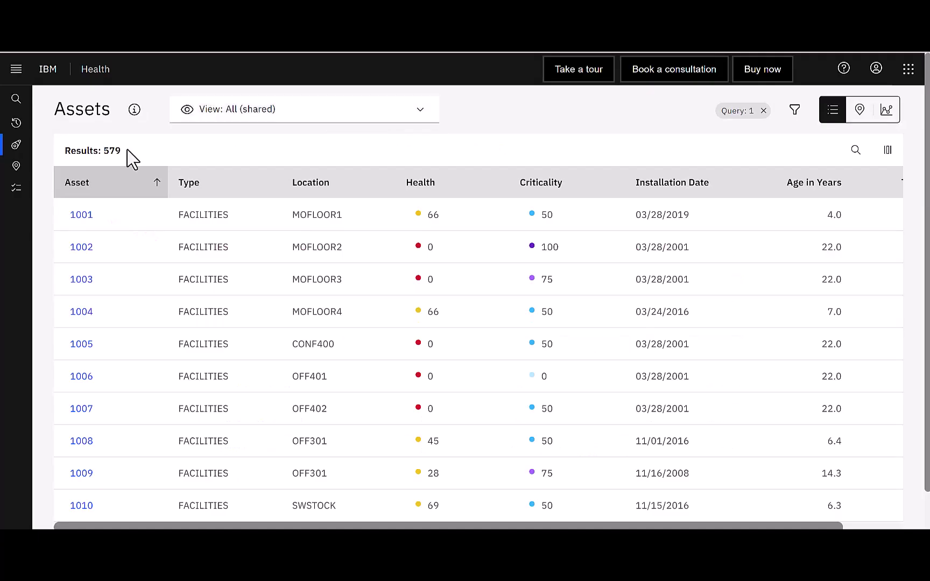
Go to Work queues and open the Low health queue of five zero-health assets.
mouse_move(8, 172)
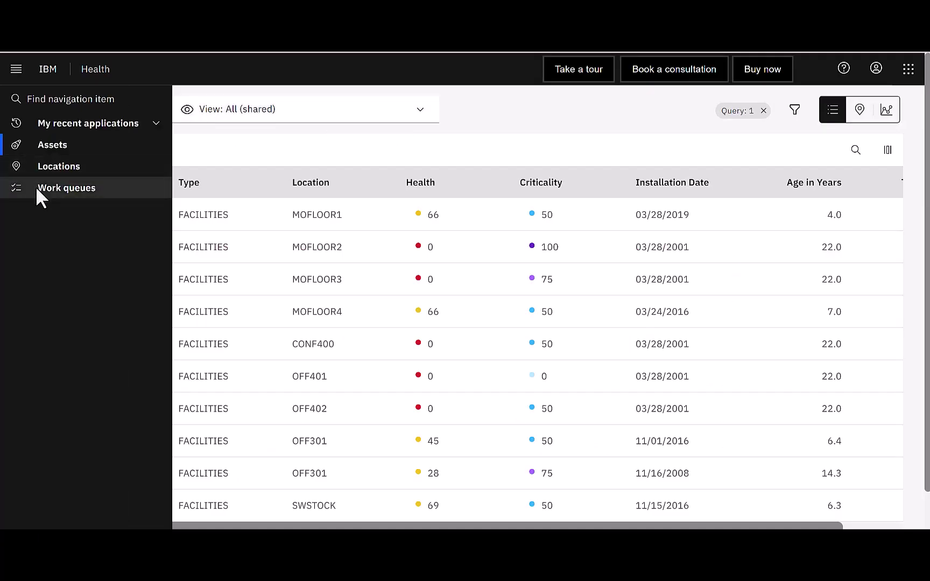
click(39, 186)
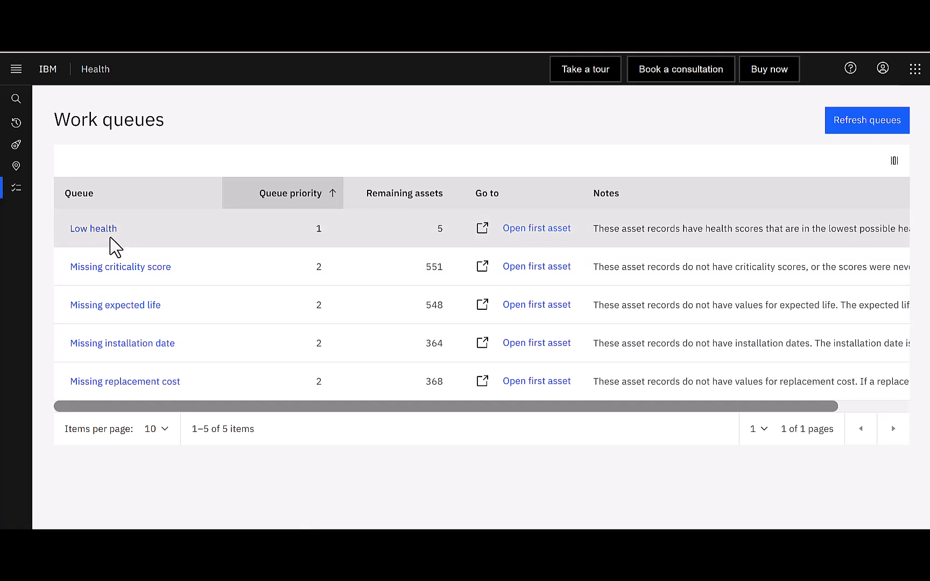
click(108, 235)
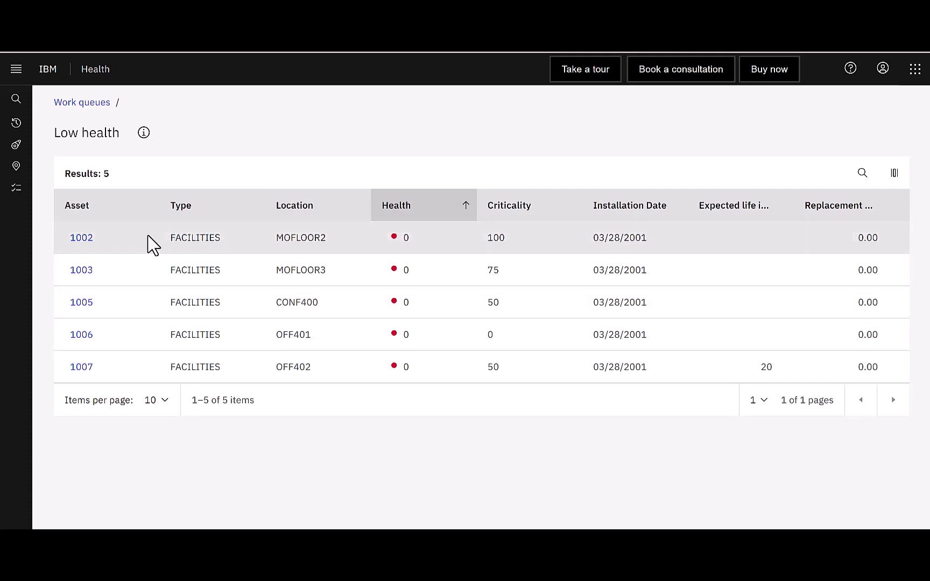
Open asset 1002 from the Low health list and scroll through its details.
click(85, 239)
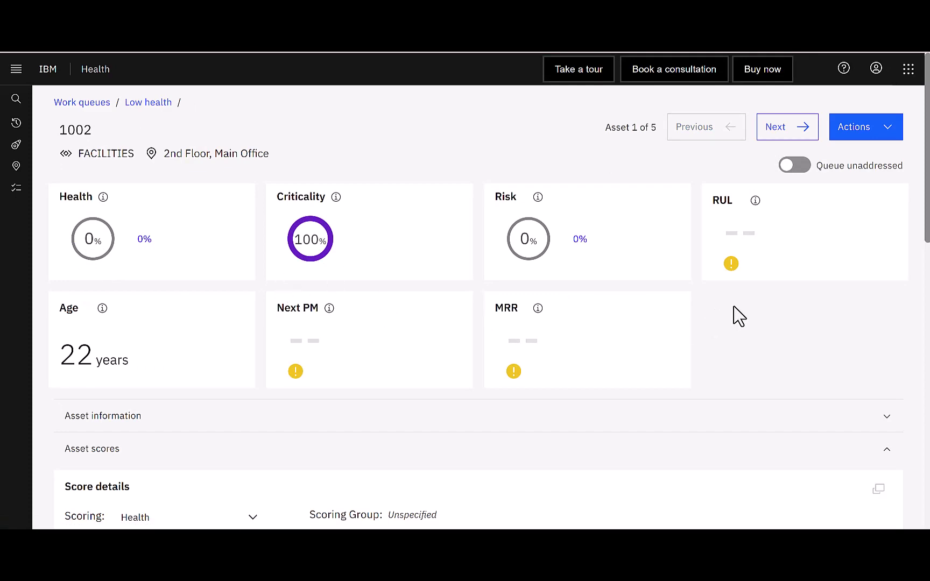
scroll(735, 308, down, 10)
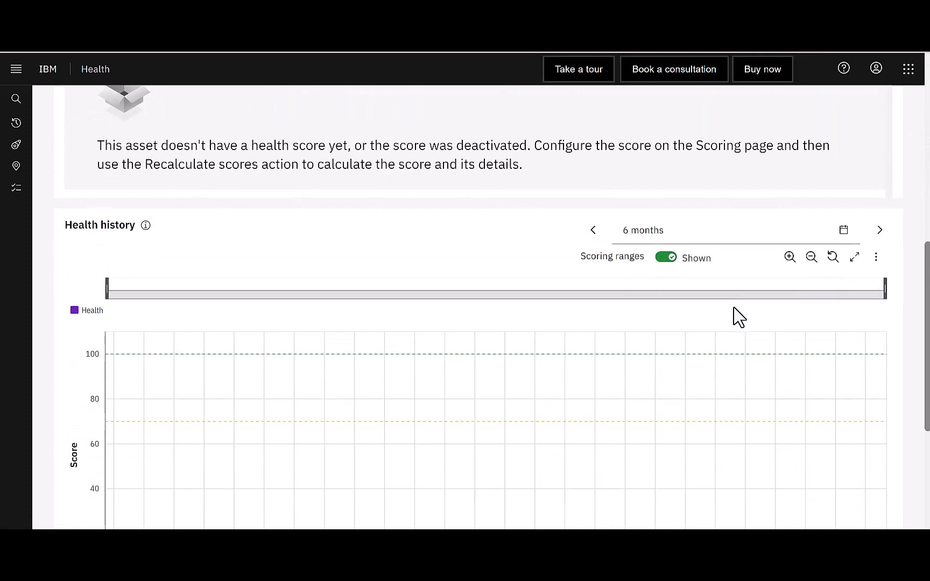
scroll(739, 317, down, 5)
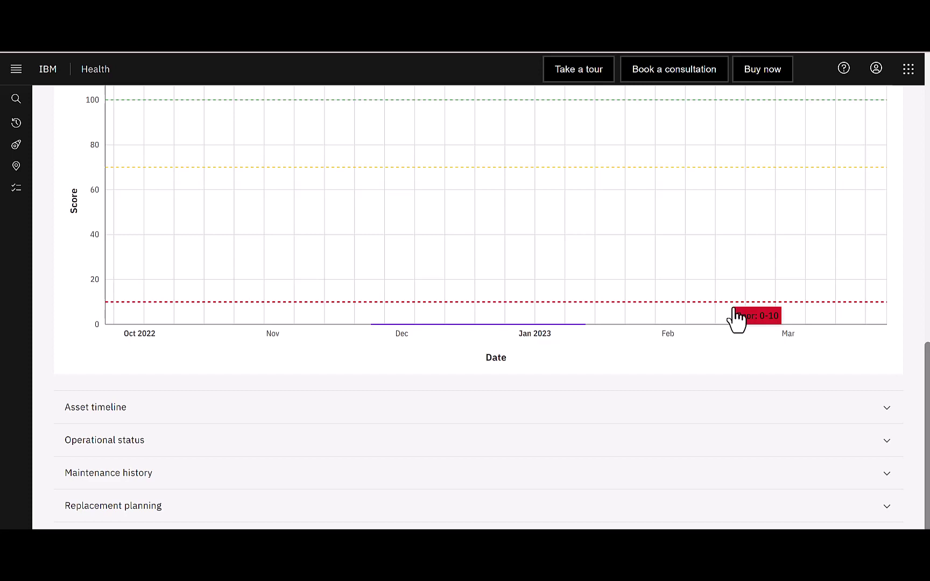
scroll(737, 318, up, 2)
scroll(735, 317, down, 2)
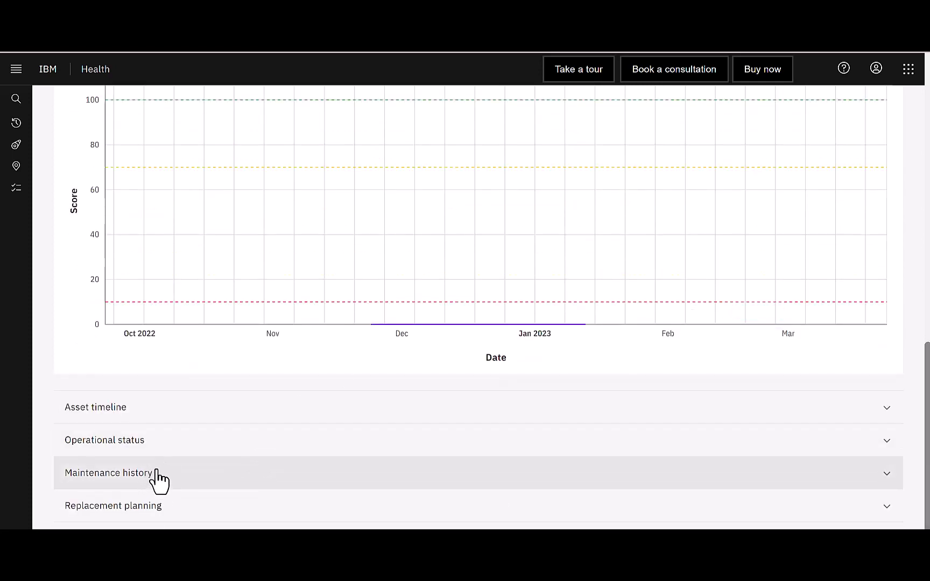
scroll(253, 361, up, 15)
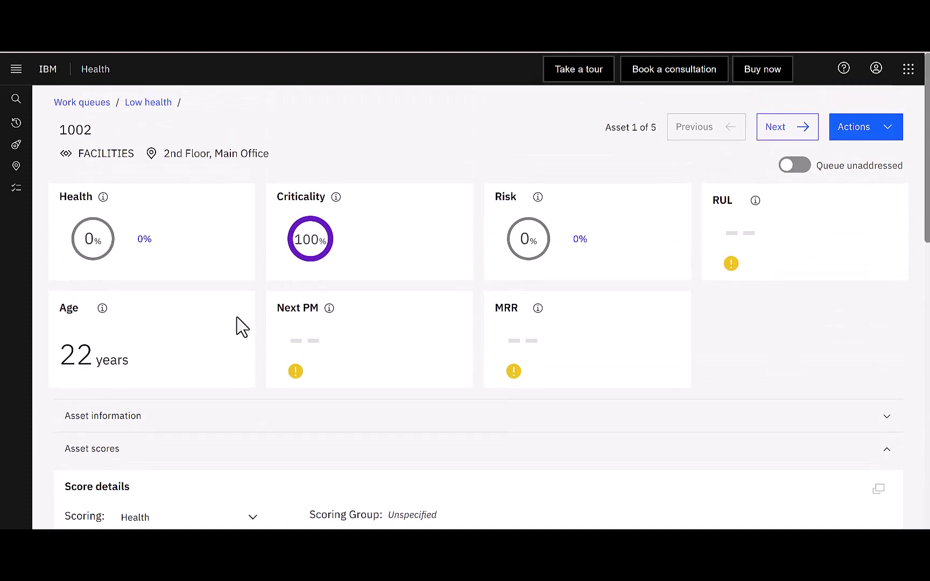
Return to Work queues and open the first asset of the Low health queue.
click(158, 102)
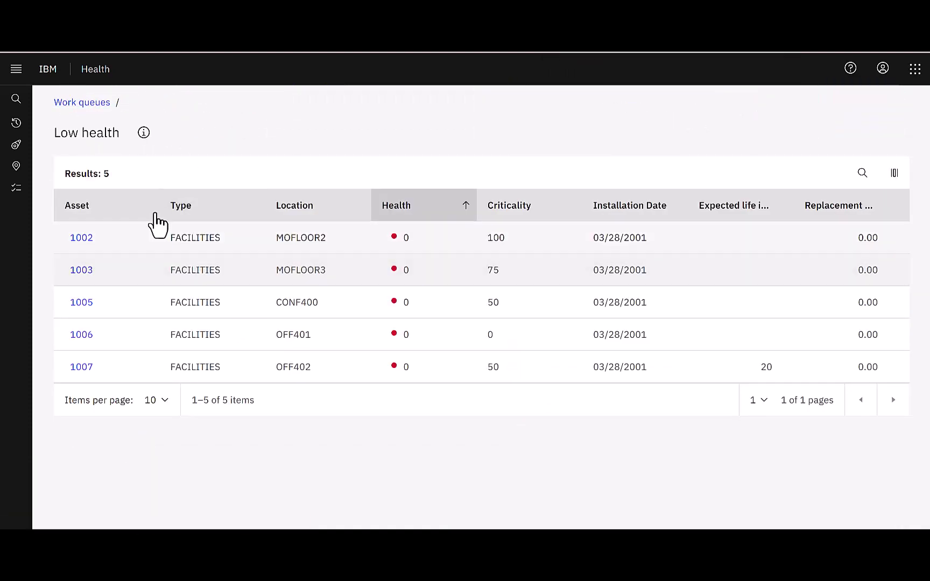
click(89, 103)
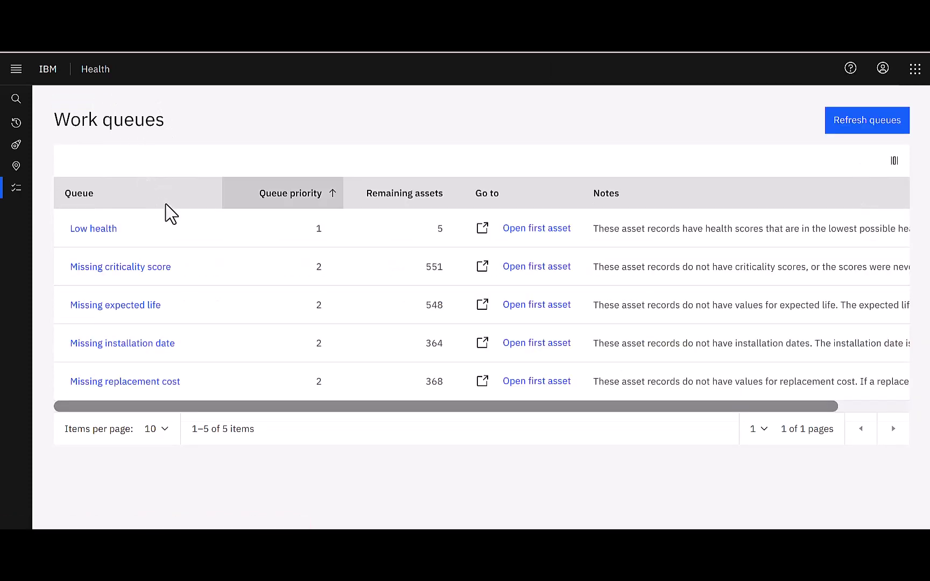
click(541, 230)
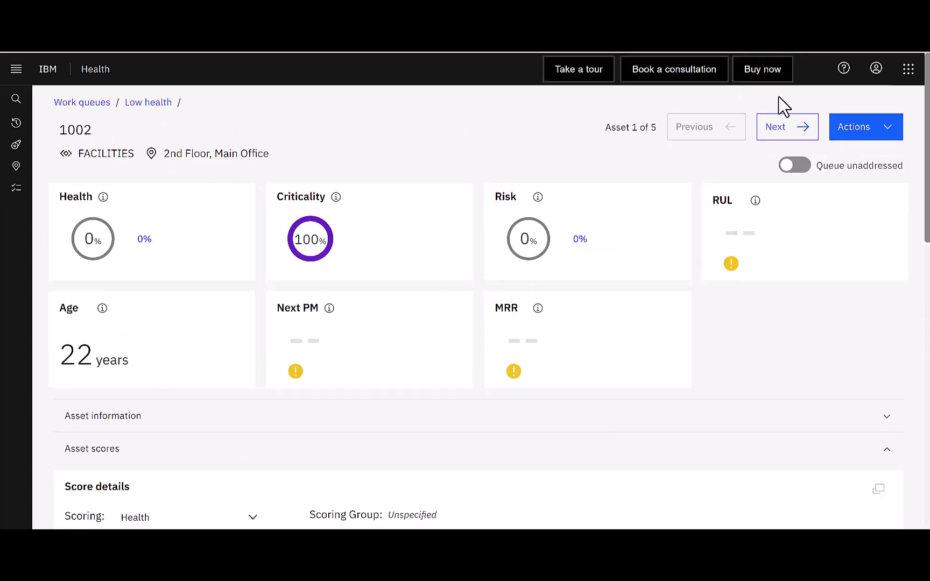
Advance to Low health asset 1003 (2 of 5) and show its Actions menu.
click(784, 129)
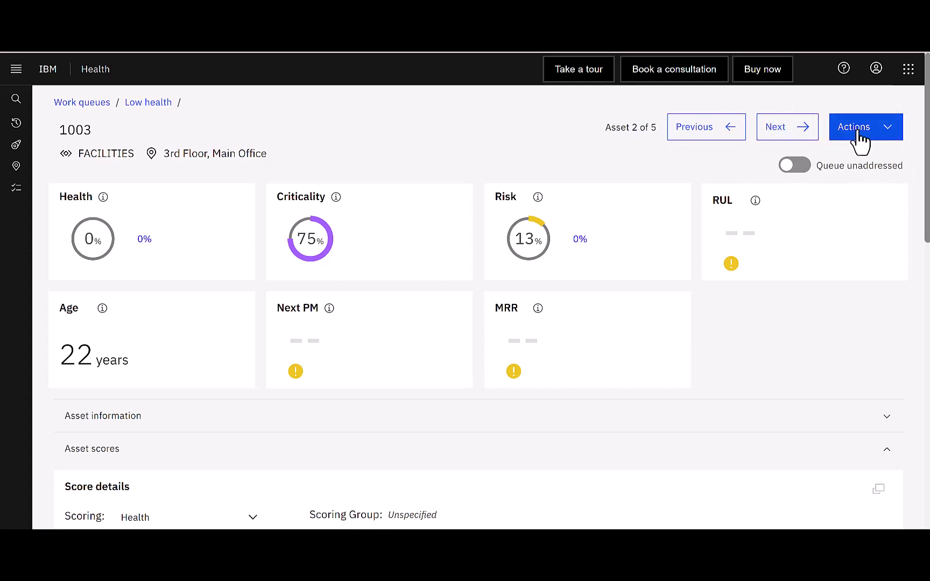
click(889, 130)
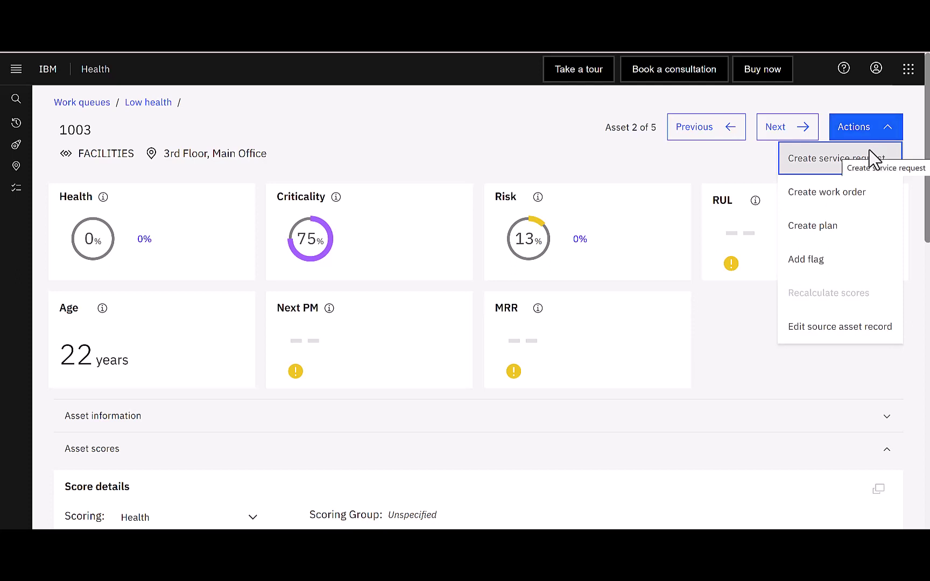
Start a plan for asset 1003 with a 'Based on information' summary and plan type Replace.
click(819, 236)
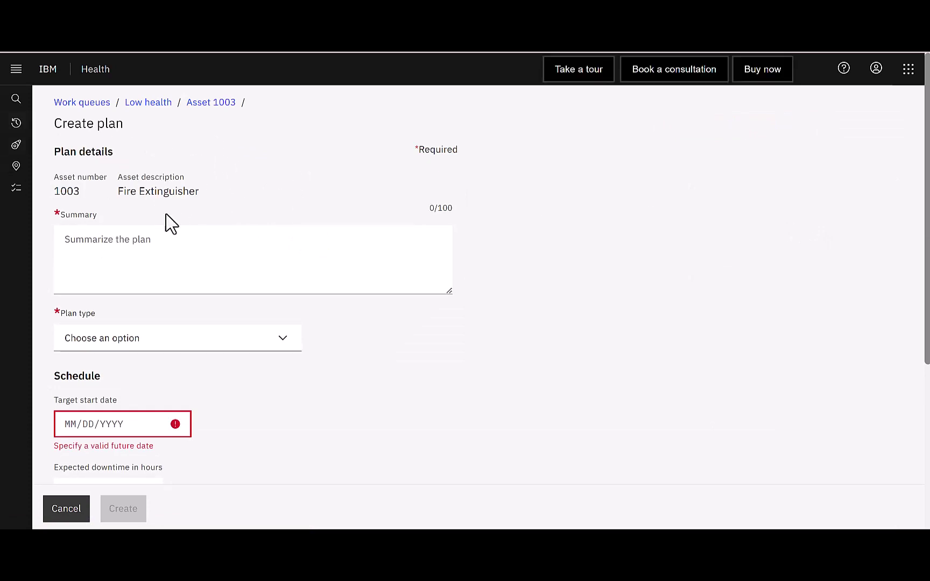
click(161, 245)
text(B)
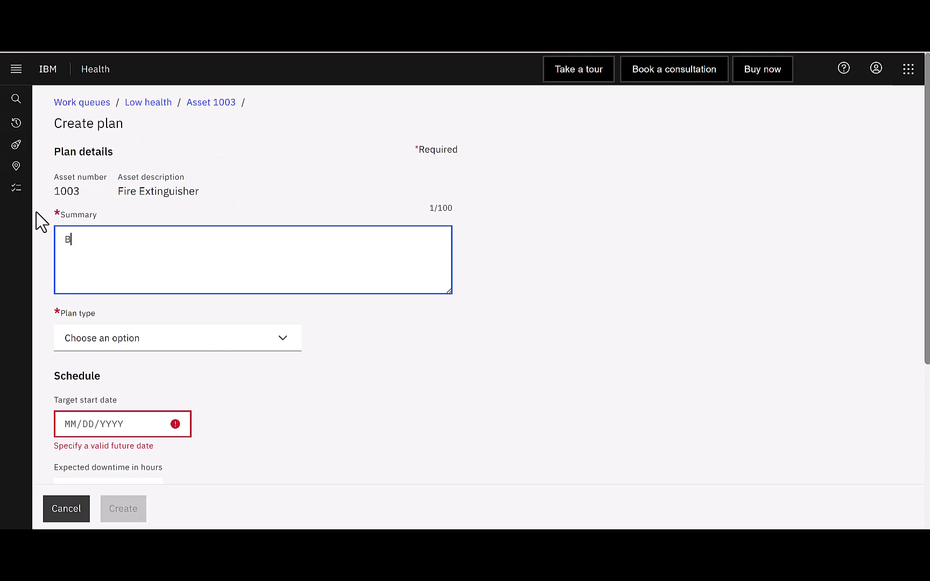
text(ased on information - recommend replacement)
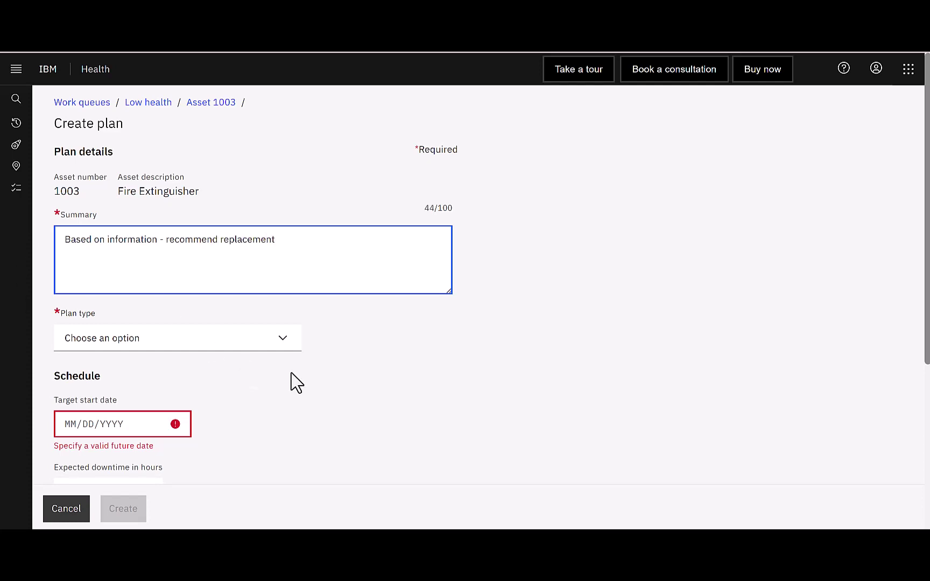
click(283, 339)
click(283, 338)
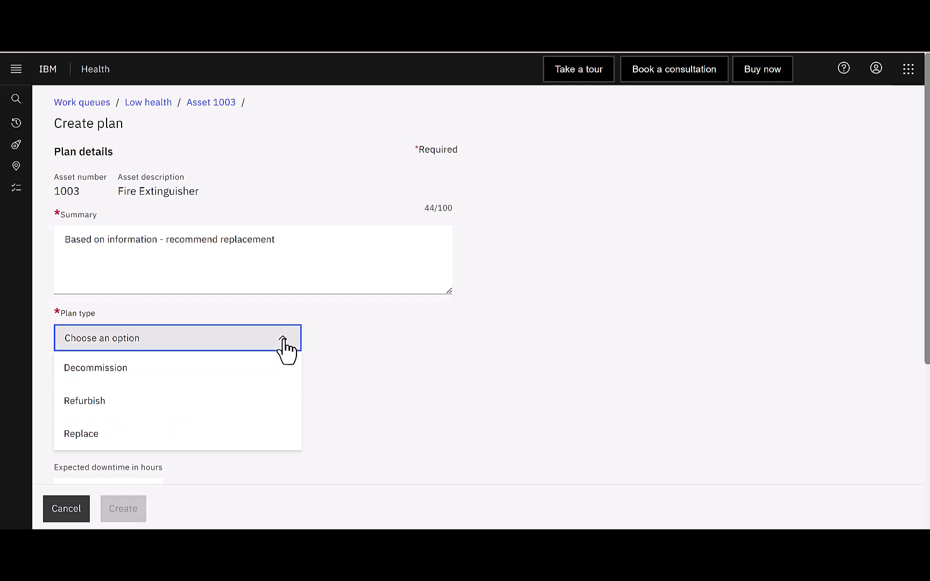
click(255, 440)
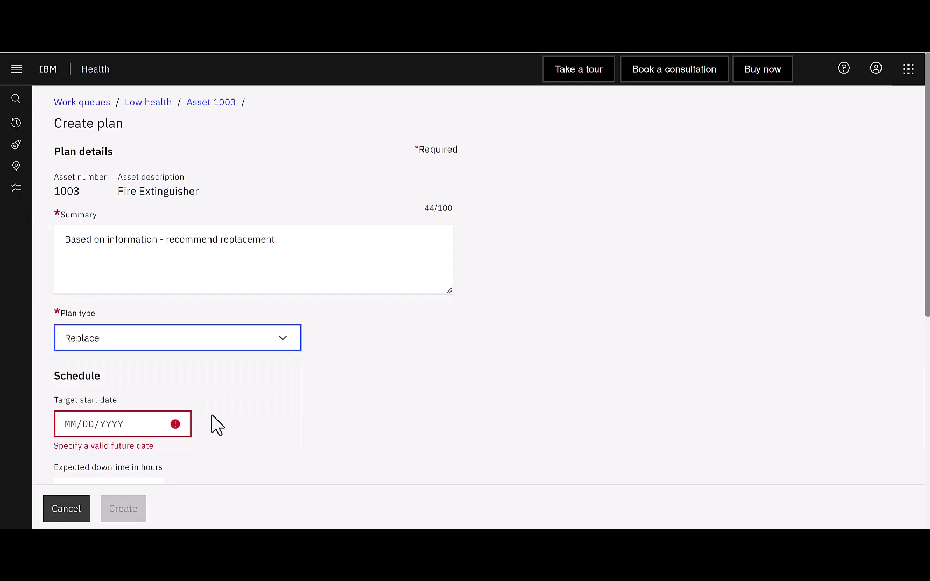
Set the plan's target start date to 04/14/2023.
click(175, 421)
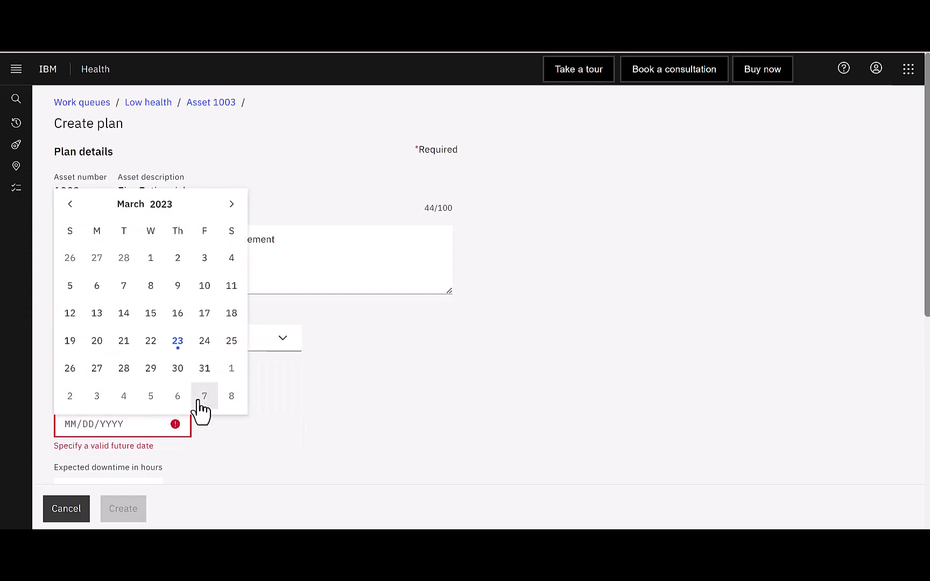
click(232, 207)
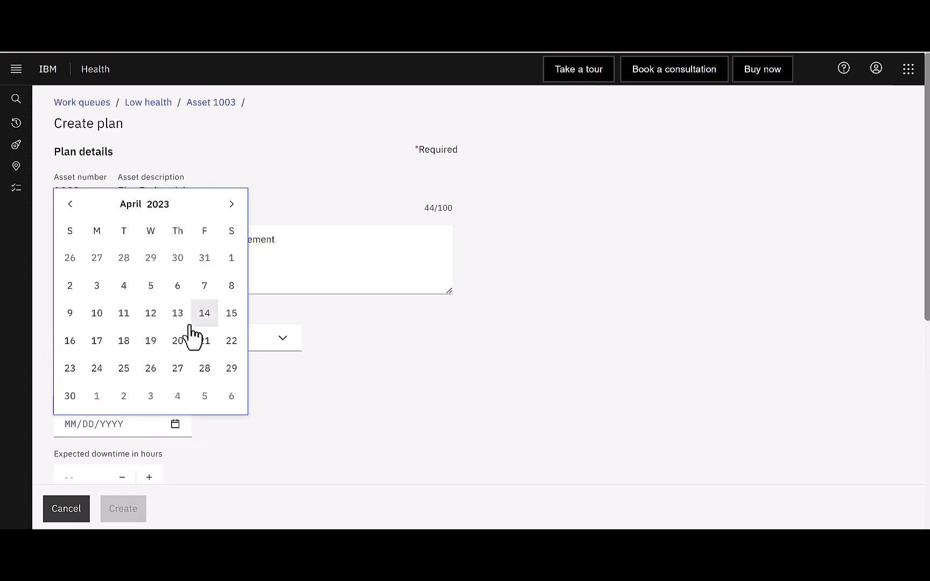
click(207, 323)
scroll(251, 423, down, 6)
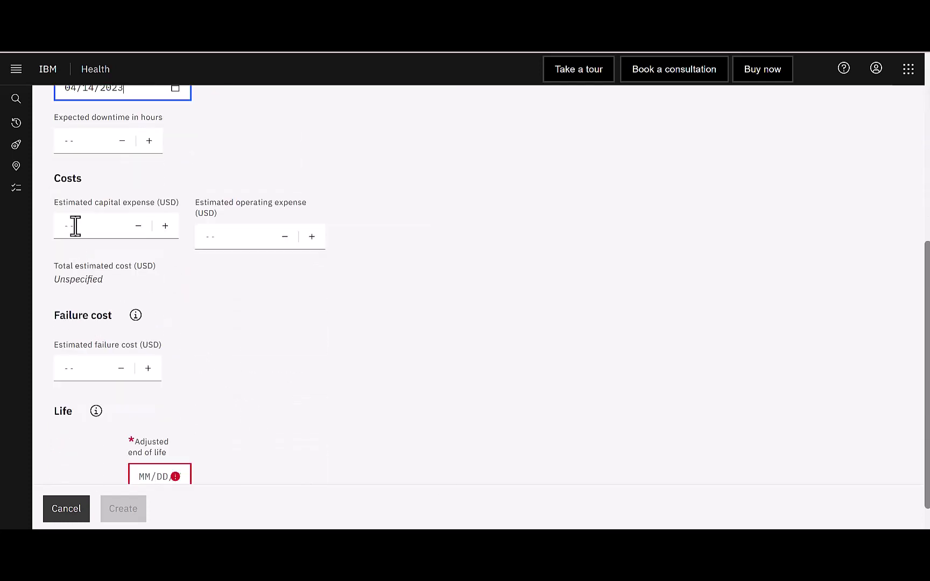
Enter 250 USD operating expense, set adjusted end of life to 04/28/2023, and create the plan.
click(264, 231)
text(250)
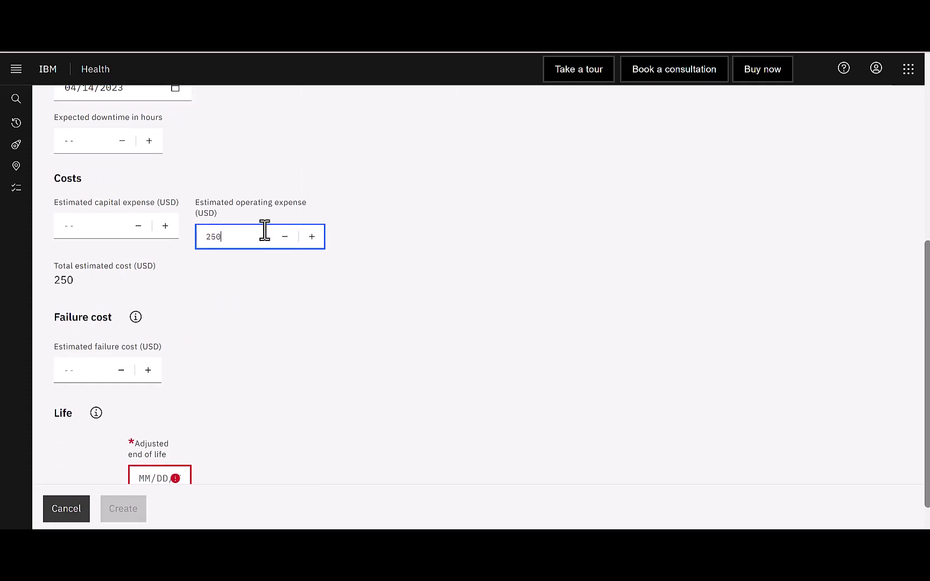
click(352, 372)
scroll(318, 398, down, 1)
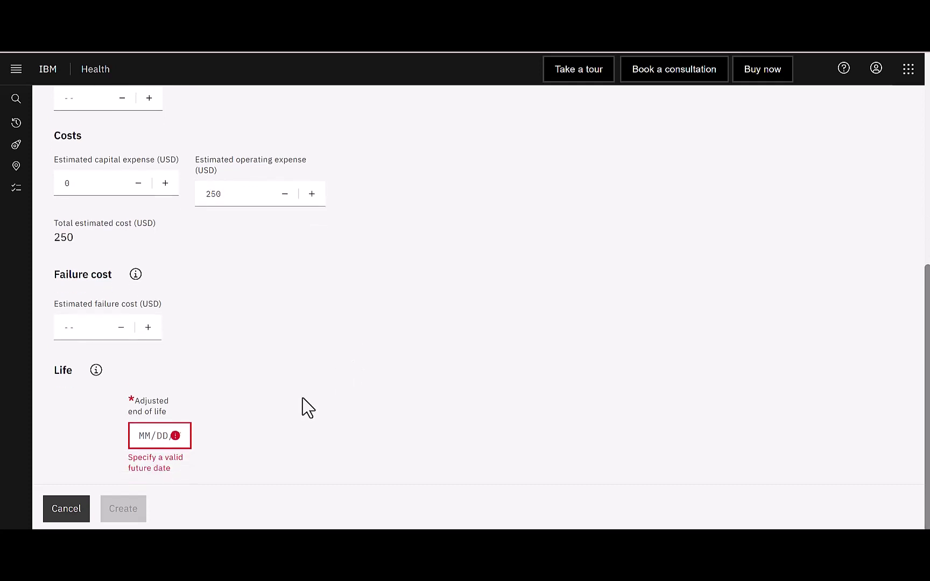
click(150, 436)
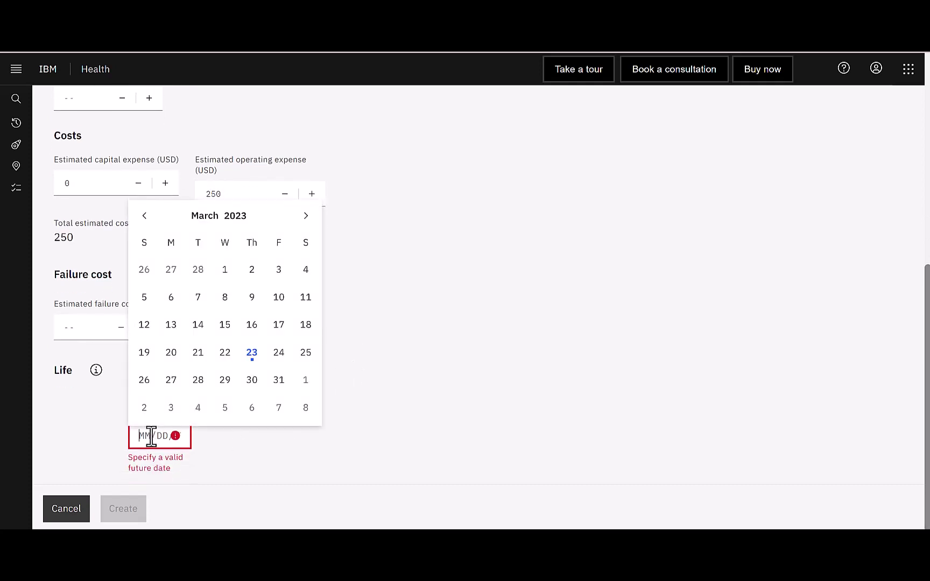
click(305, 216)
click(279, 380)
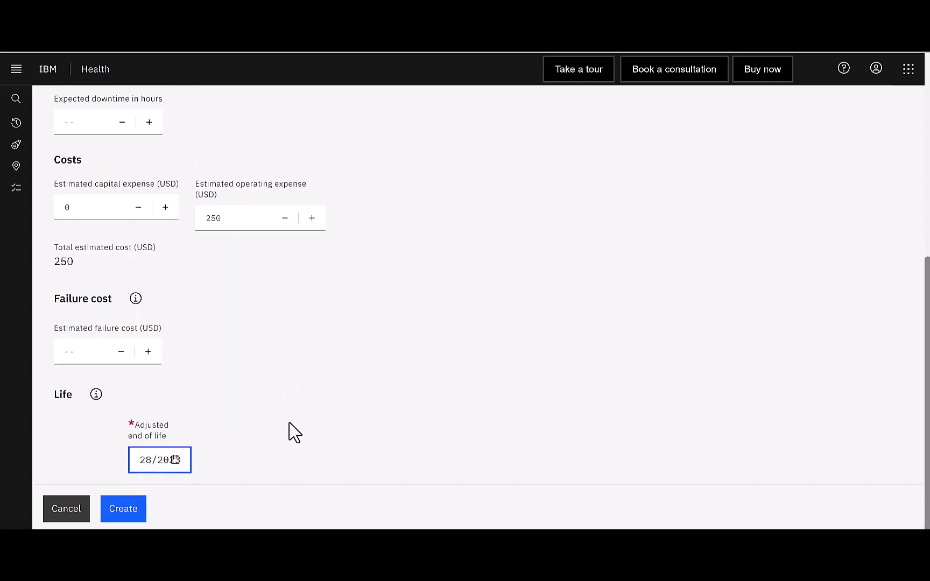
click(125, 516)
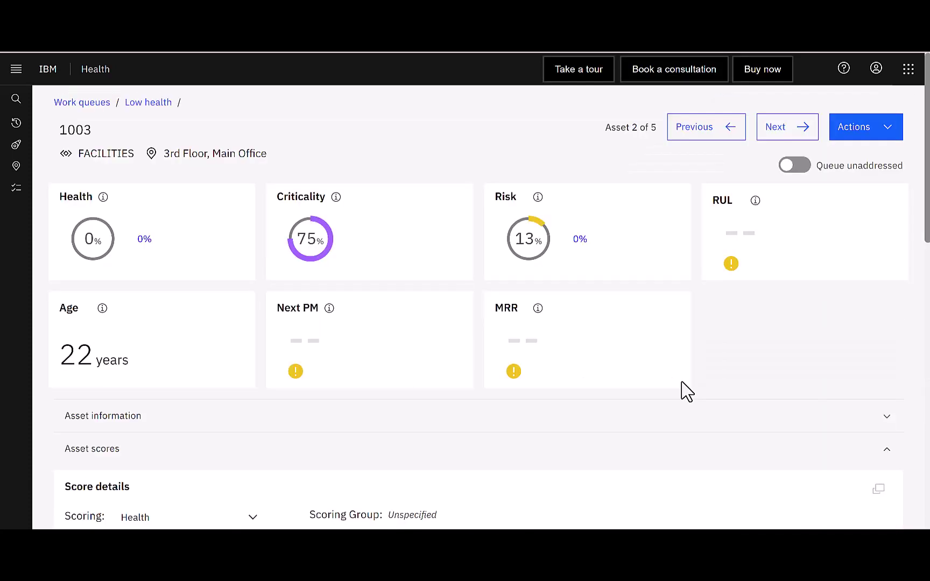
Expand asset 1003's Replacement planning section and check plan 236 in the Plans table.
scroll(672, 333, down, 3)
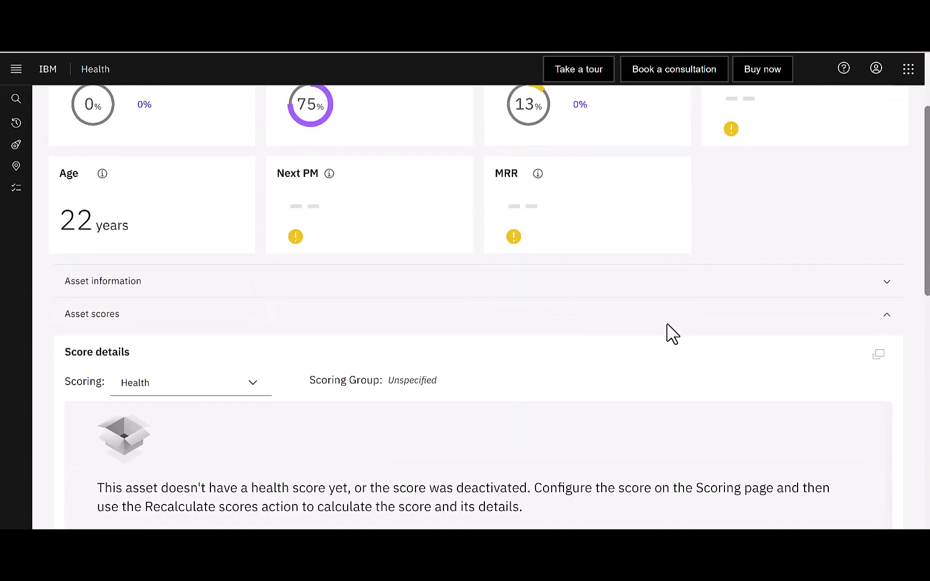
scroll(671, 336, down, 3)
scroll(670, 336, down, 7)
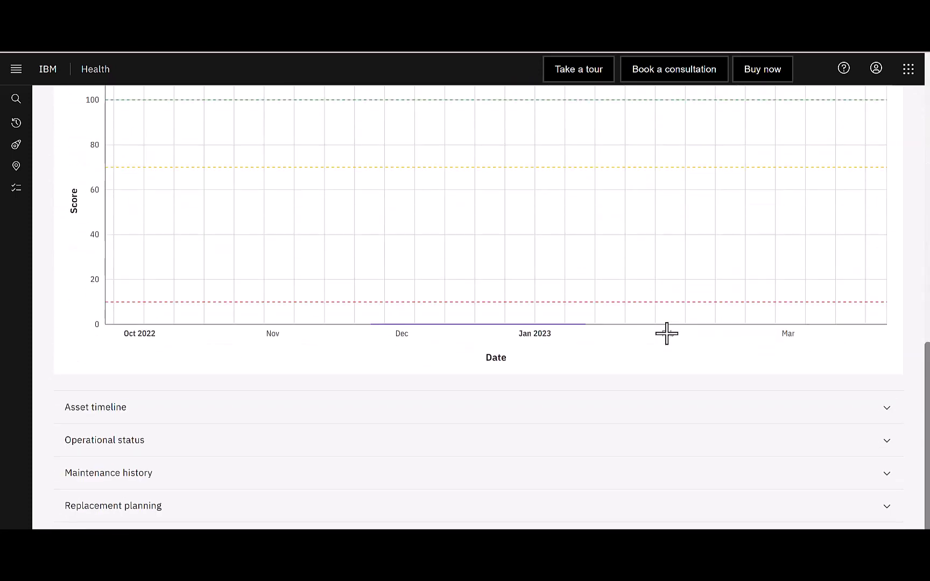
click(142, 510)
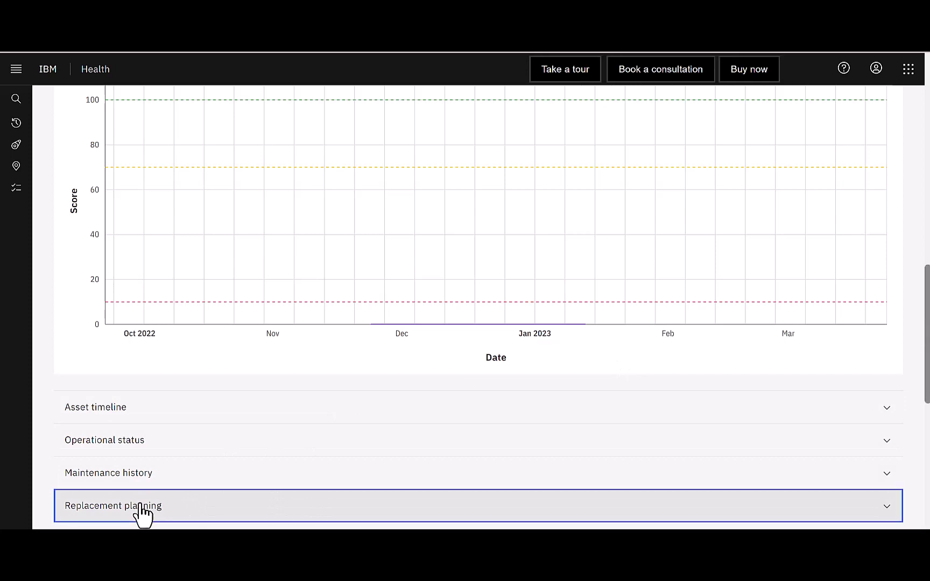
scroll(317, 423, down, 6)
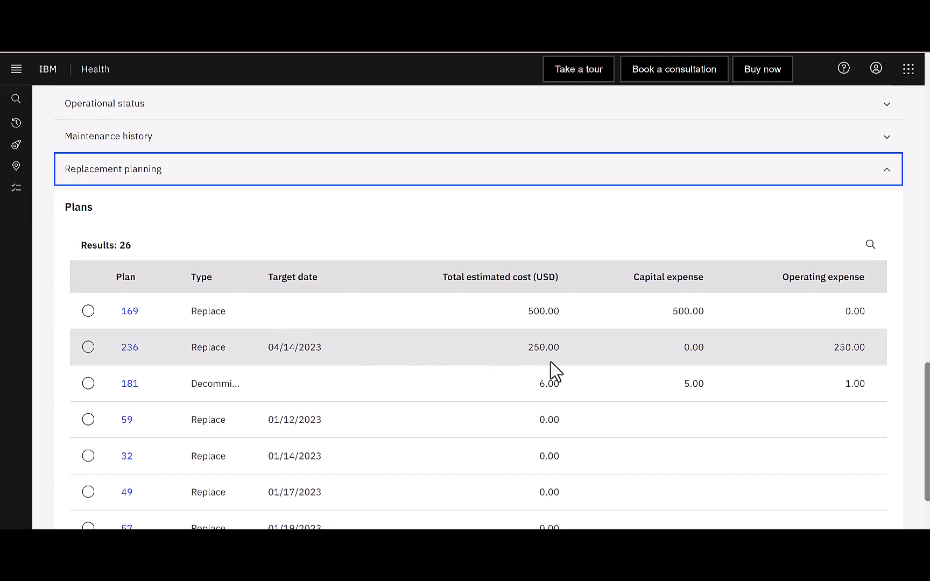
scroll(555, 370, up, 15)
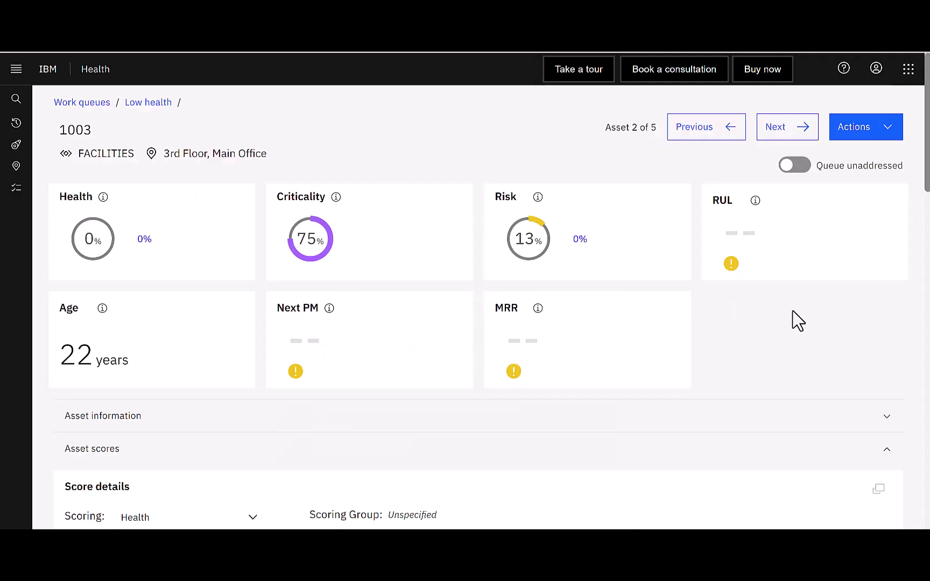
Start a new work order for asset 1003 with a summary and description 'Please investigate'.
click(890, 132)
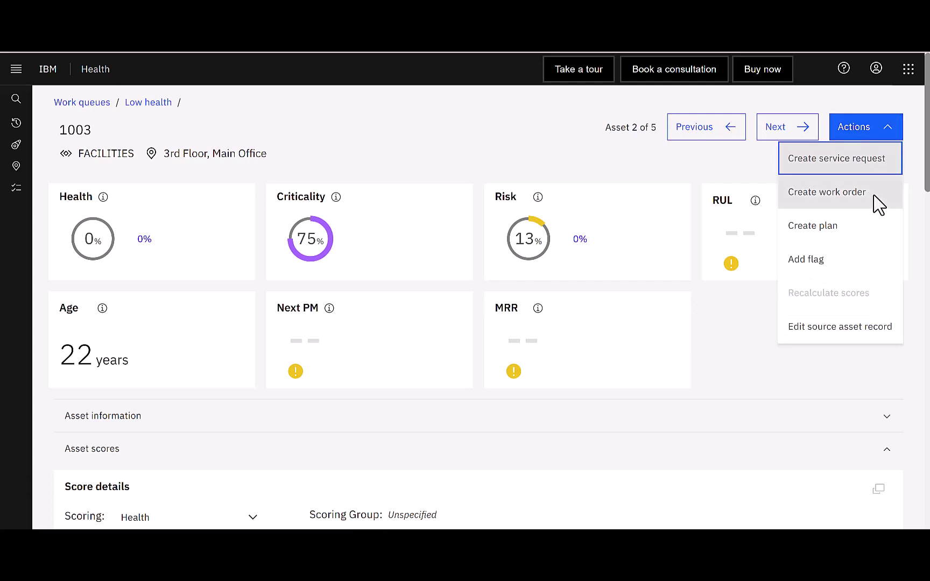
click(832, 201)
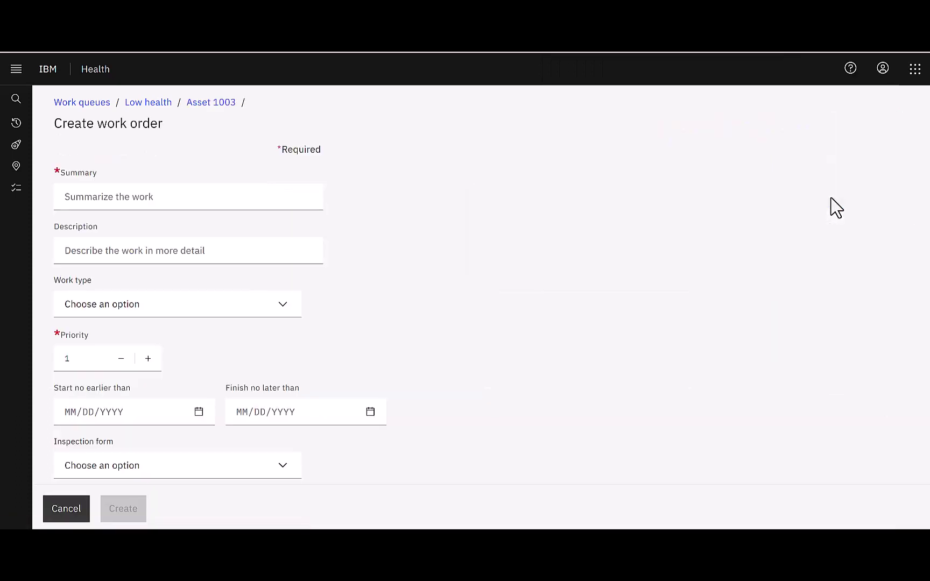
click(112, 198)
text(Simple Work Order for Asset)
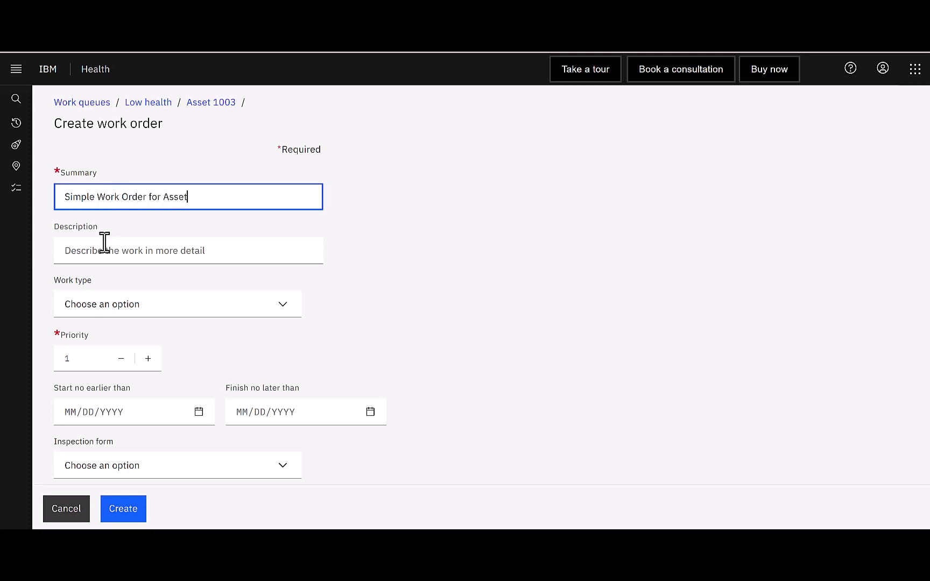
click(104, 245)
mouse_move(15, 222)
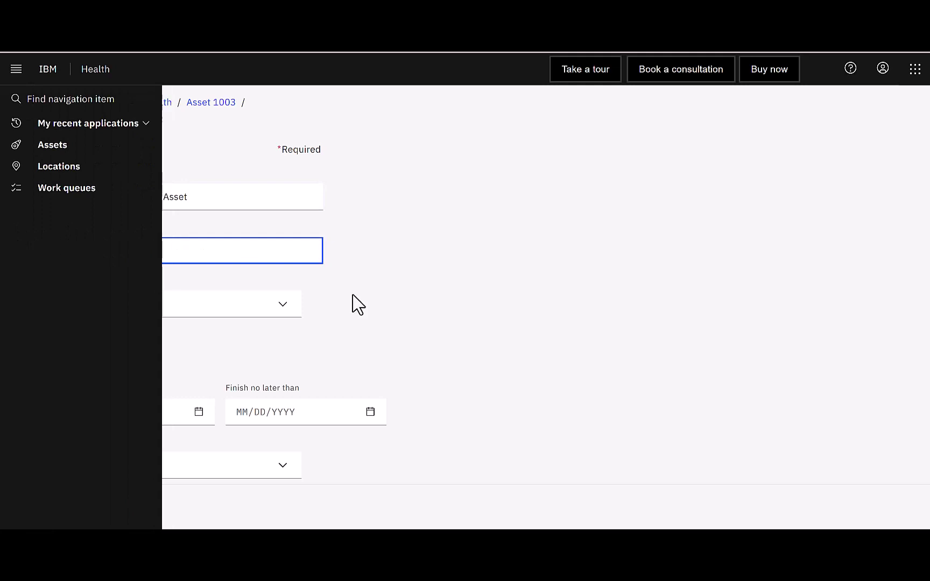
text(Please in)
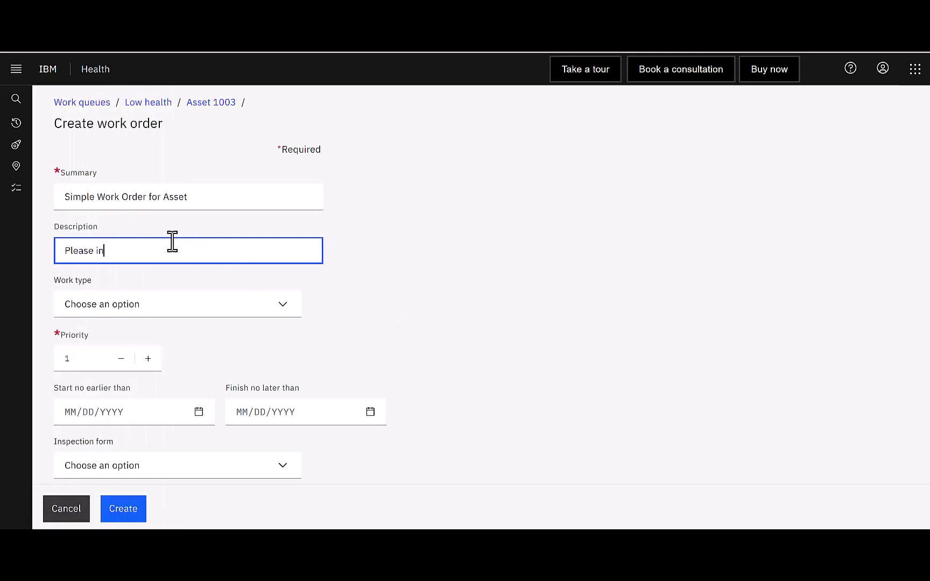
text(vestigate)
Set work type CM, priority 3, finish 03/31/2023, Monthly Fire System Inspection 2 form, and create it.
click(283, 312)
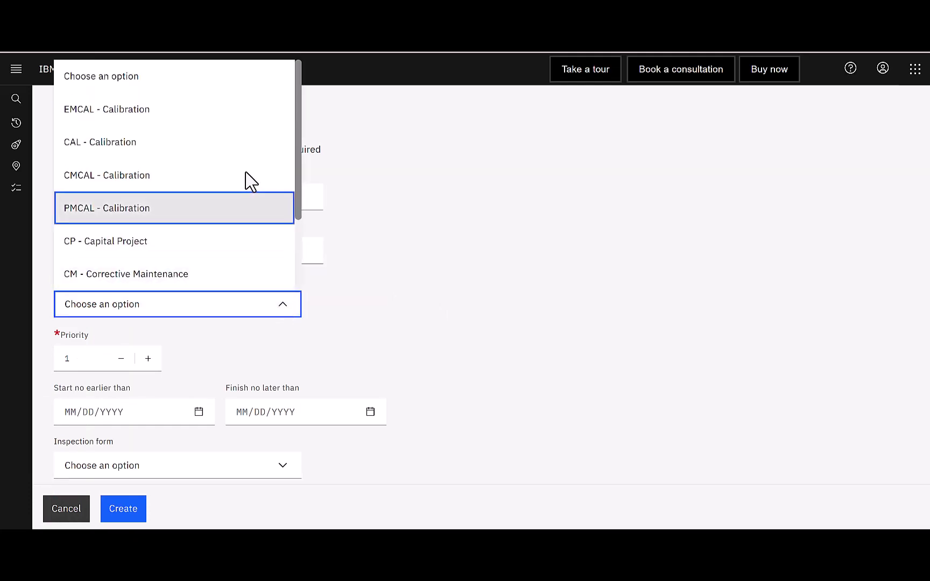
scroll(237, 224, down, 2)
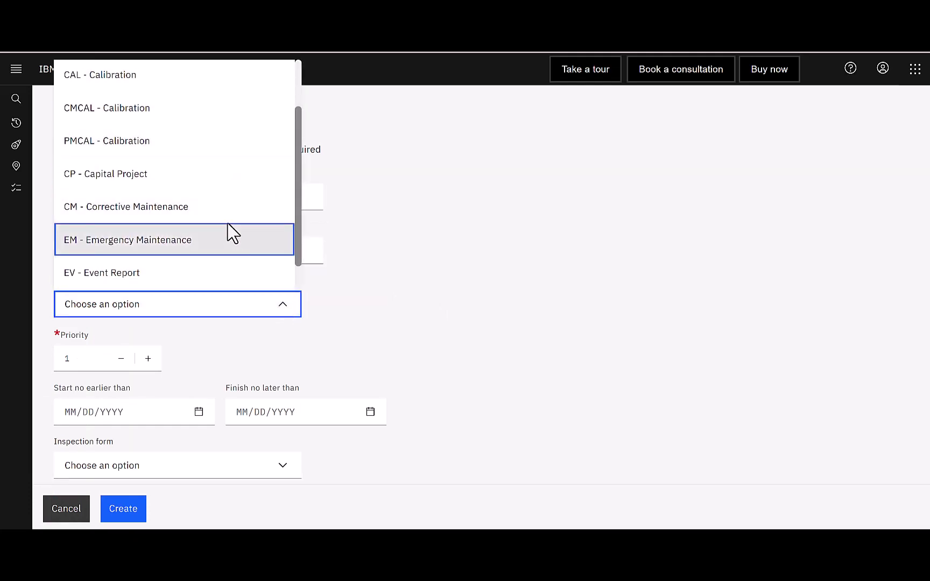
click(224, 210)
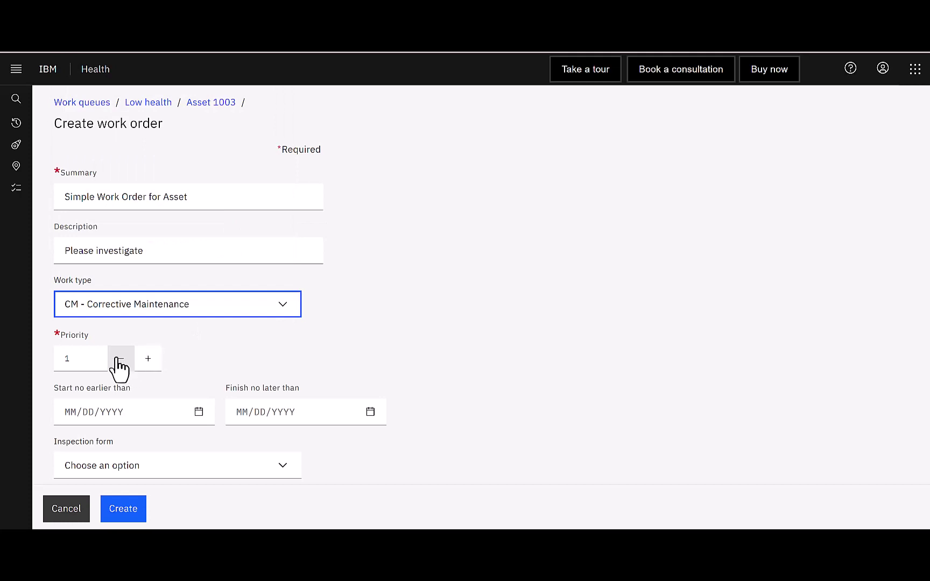
click(119, 366)
click(147, 359)
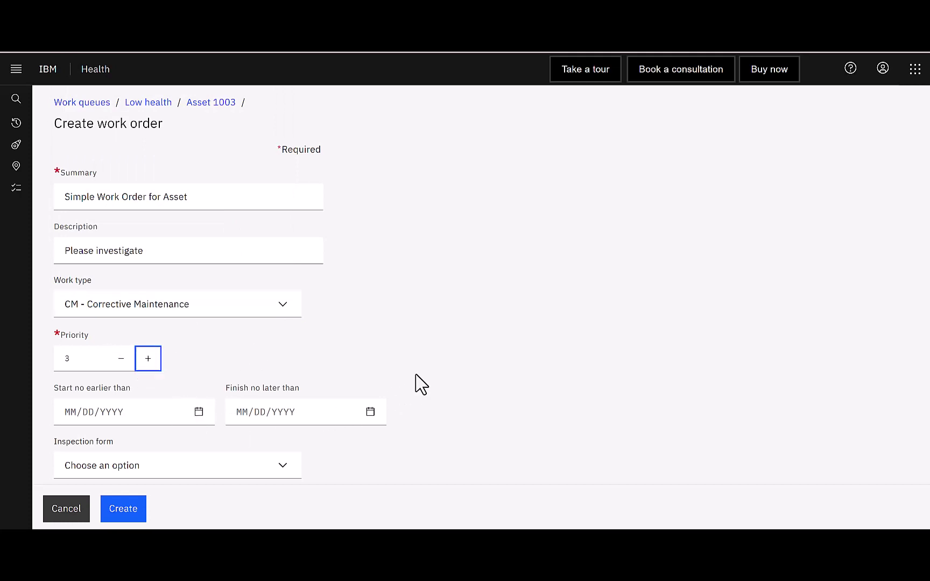
click(370, 412)
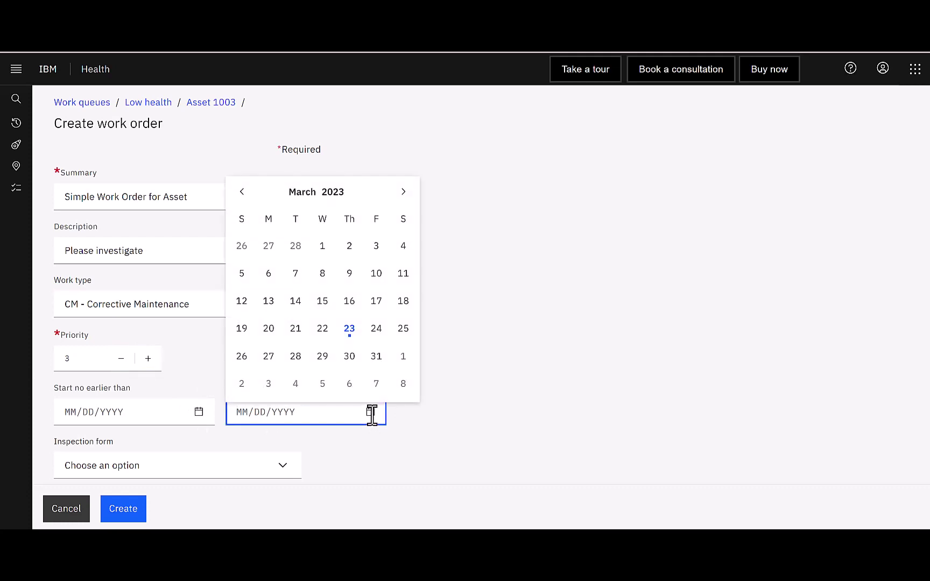
click(375, 361)
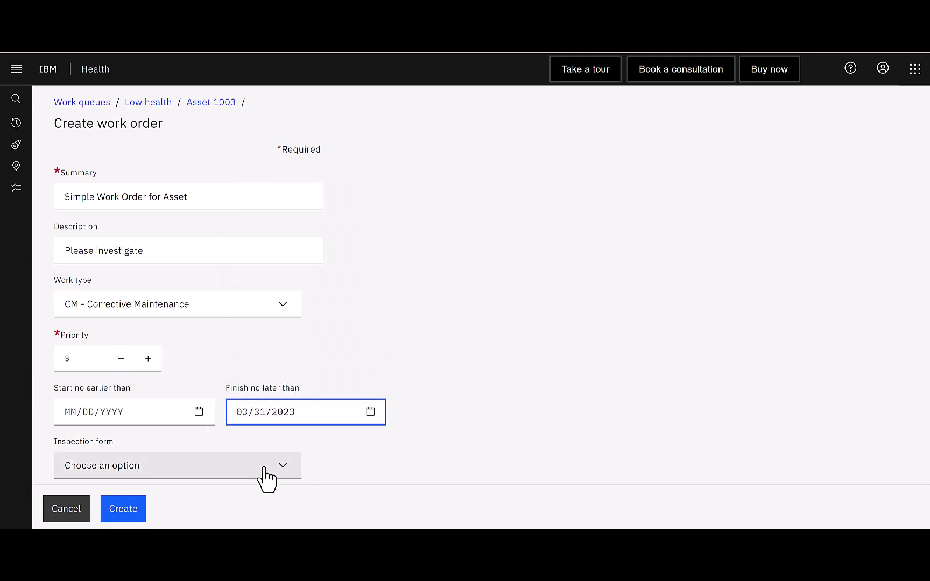
click(286, 472)
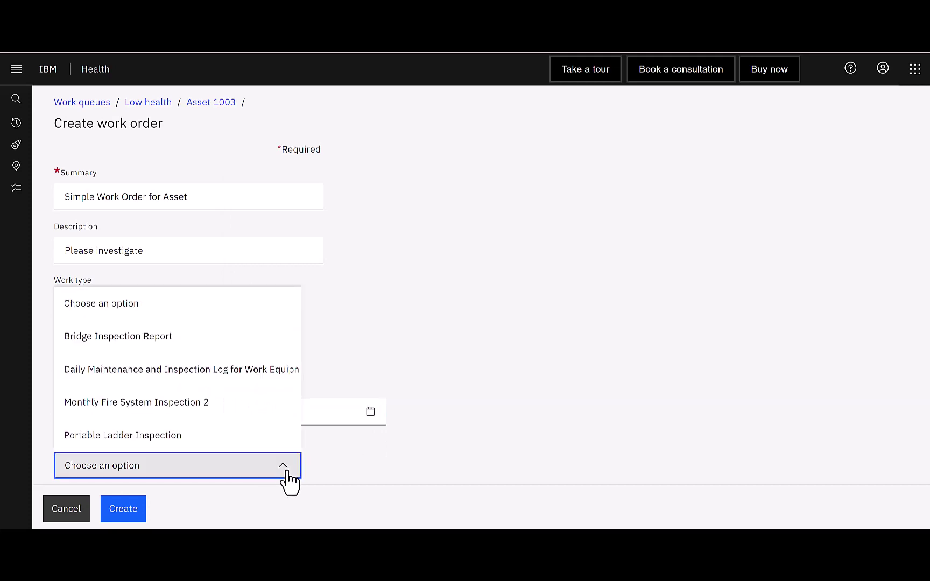
click(188, 412)
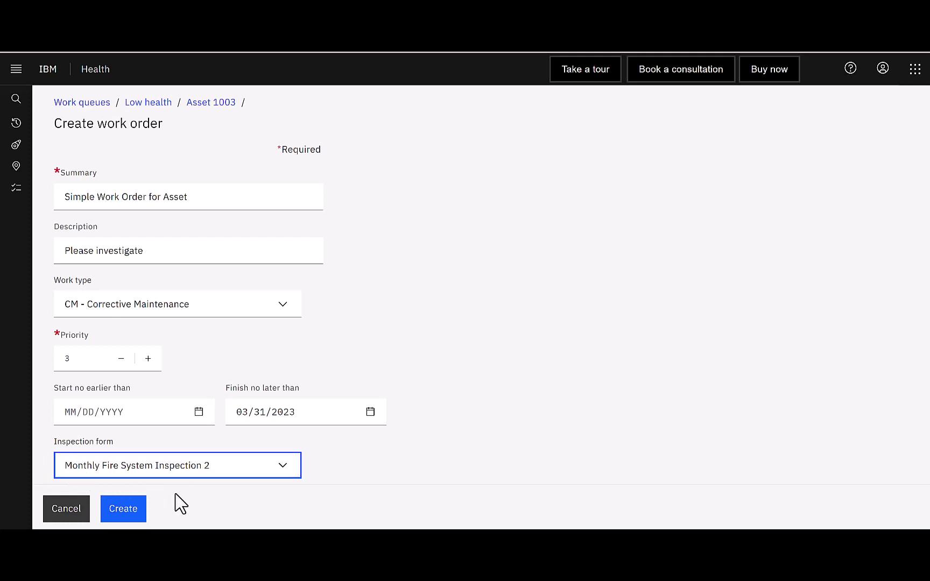
click(139, 521)
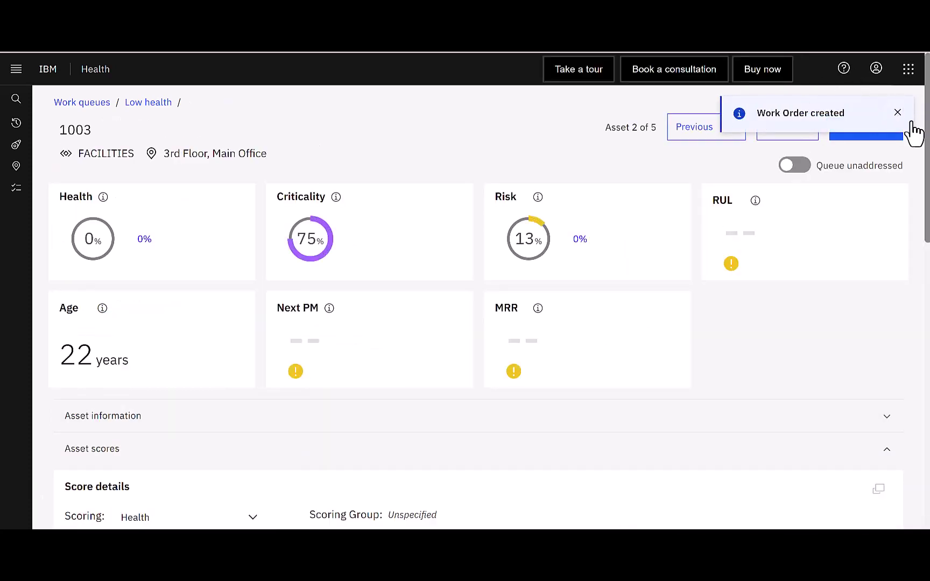
Expand asset 1003's Maintenance history to see work order 1685 at the top.
scroll(134, 484, down, 10)
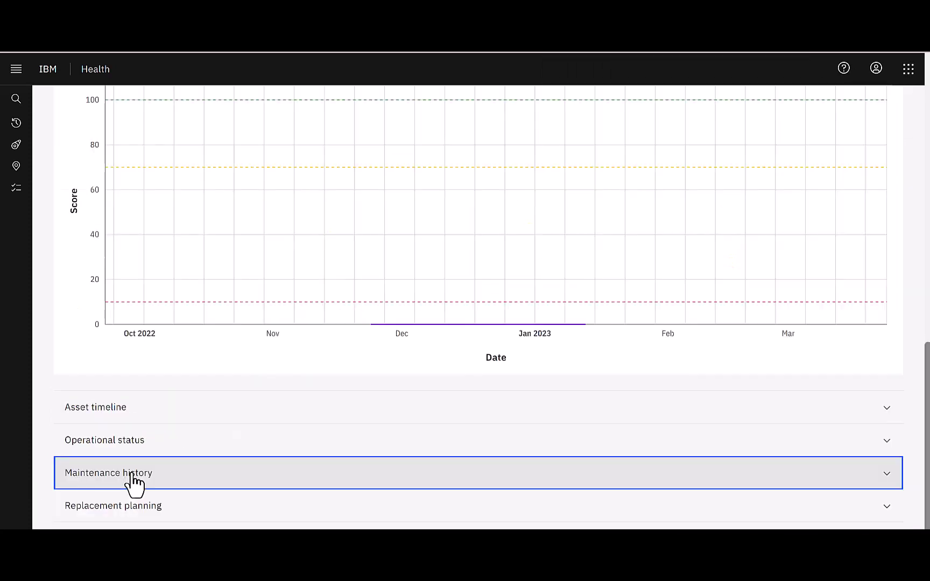
click(134, 478)
scroll(331, 425, down, 5)
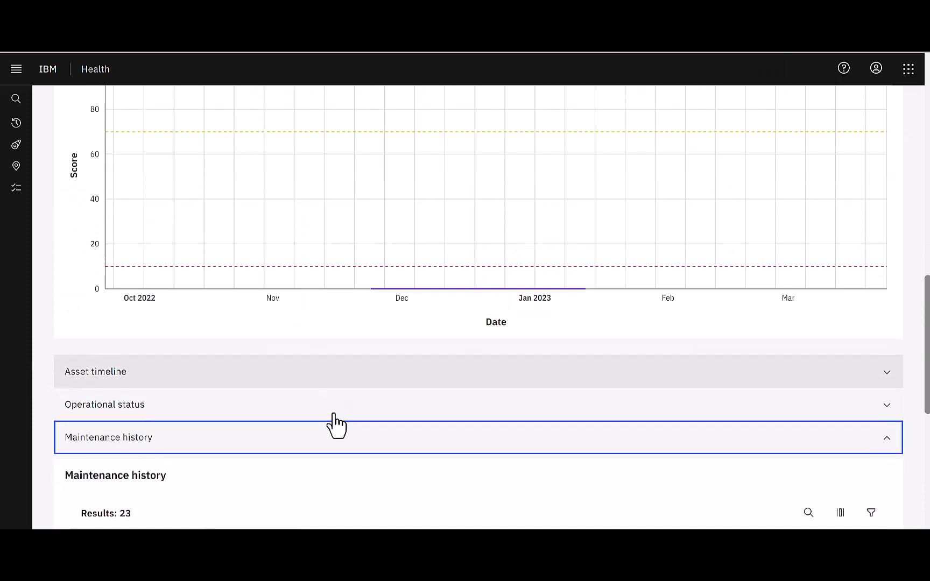
scroll(323, 422, down, 3)
scroll(323, 422, up, 1)
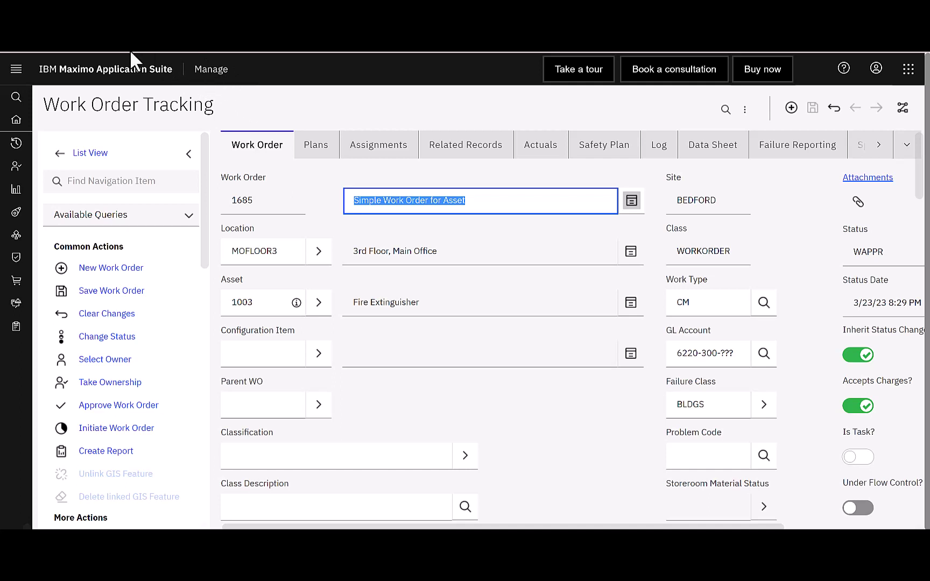
Append ' - Demo' to work order 1685's description and save the record.
key(shift+Tab)
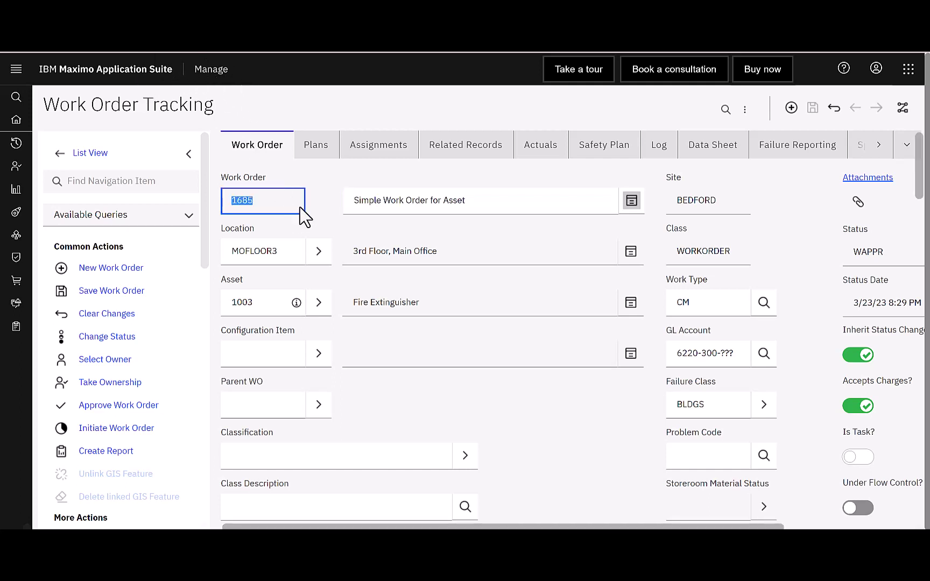
key(Tab)
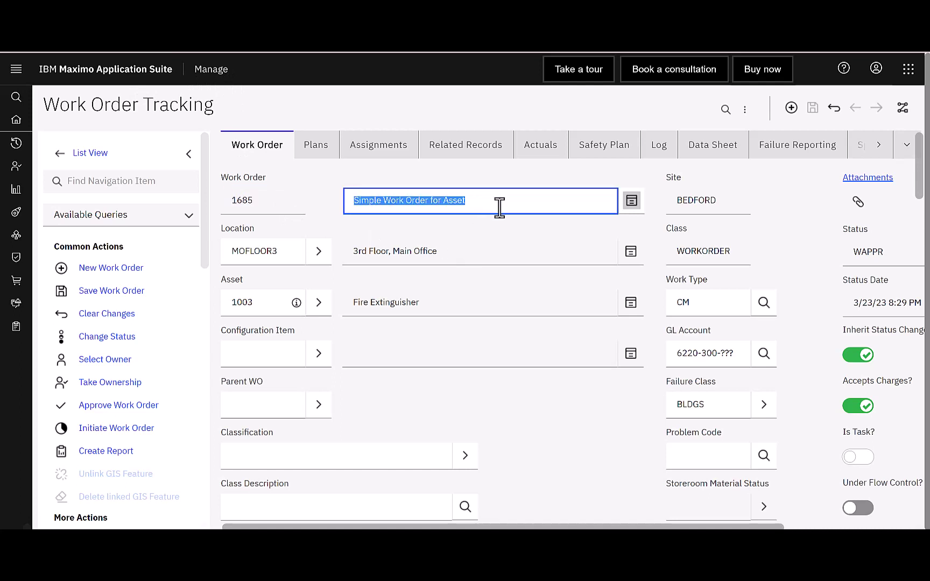
click(471, 207)
text(- Demo)
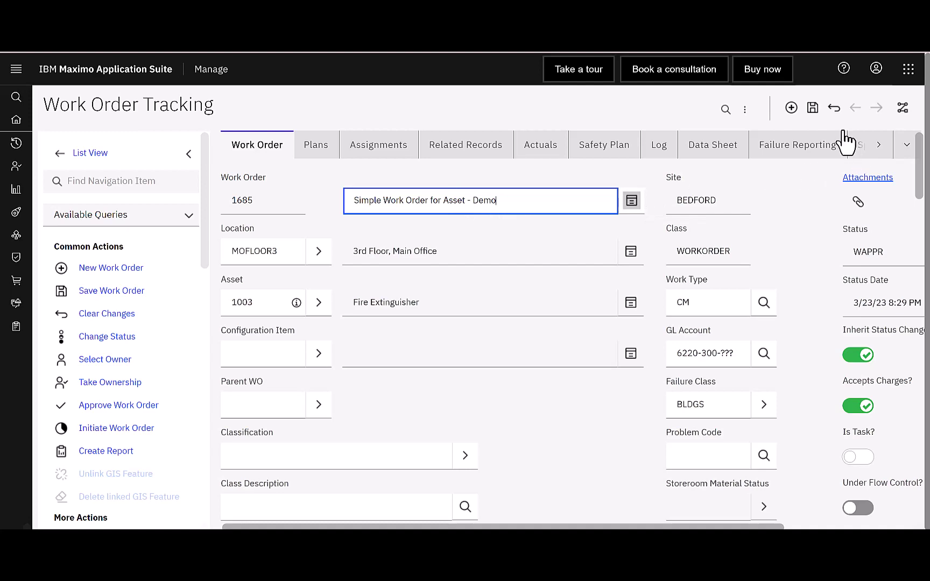
click(812, 110)
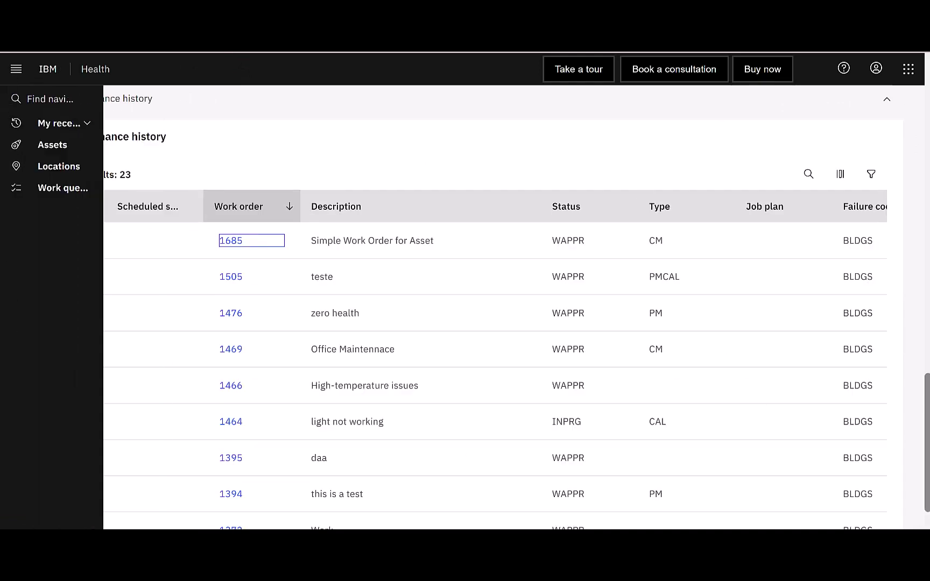
Switch from Health to the Manage start center with its Non-OEM Pumps list.
click(912, 71)
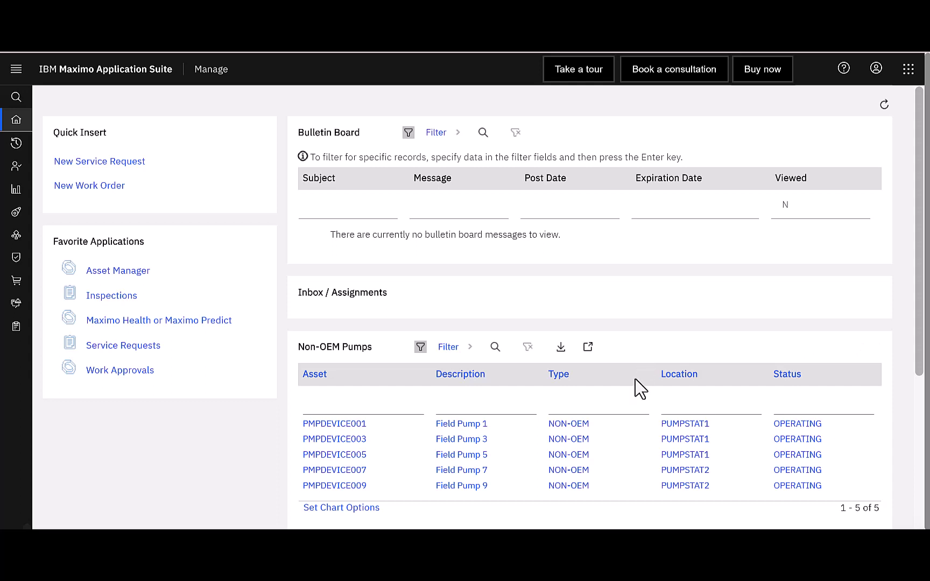
Open Work Order Tracking from the recently used applications list.
mouse_move(25, 151)
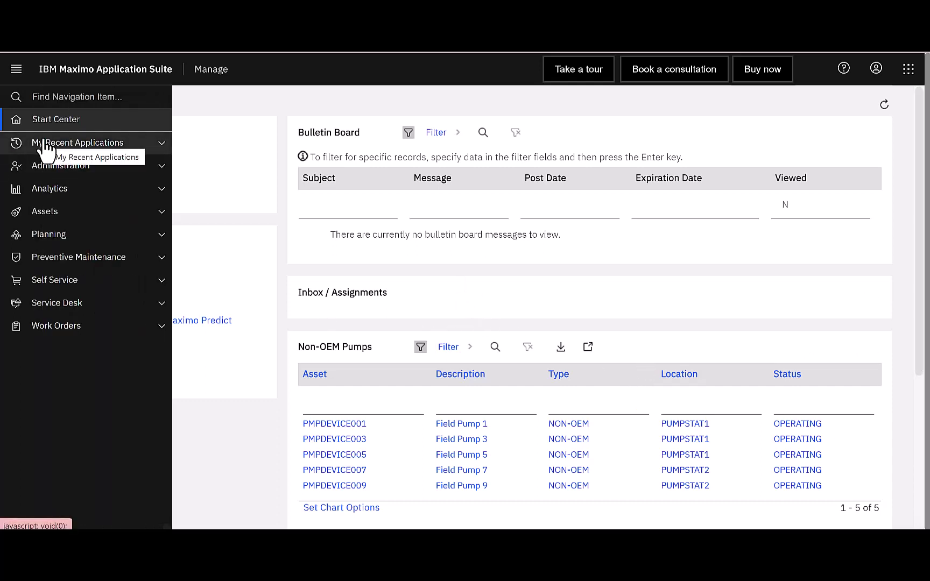
click(82, 151)
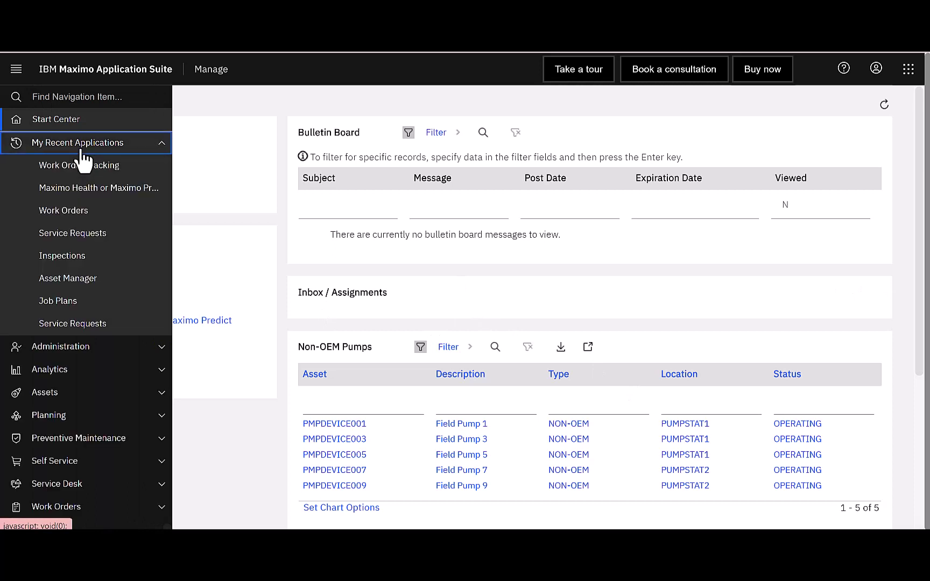
click(103, 150)
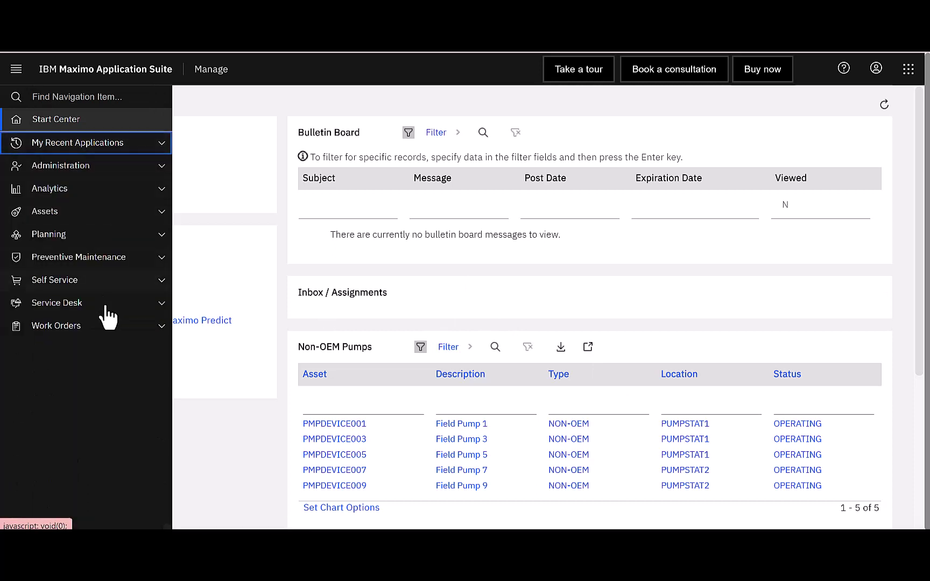
click(99, 332)
click(99, 332)
click(94, 146)
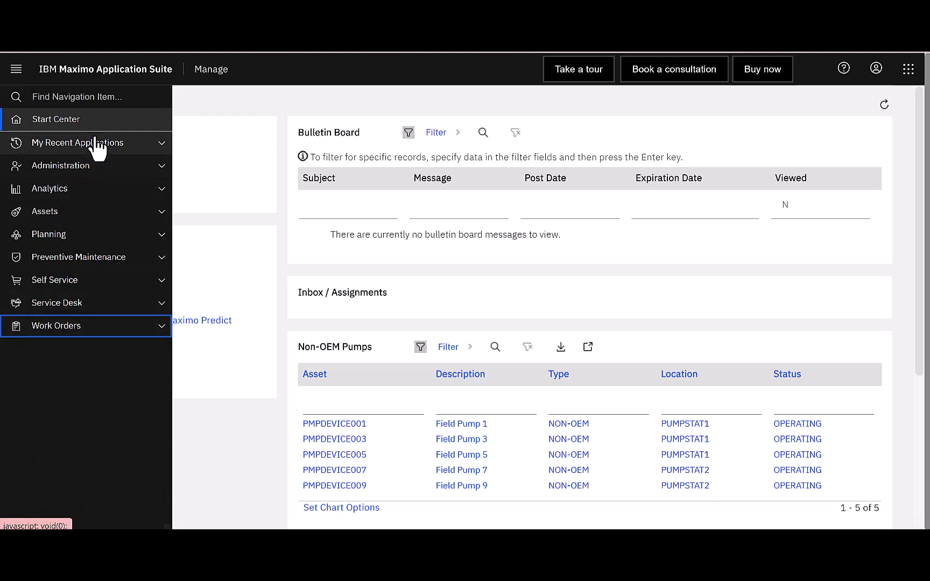
click(95, 165)
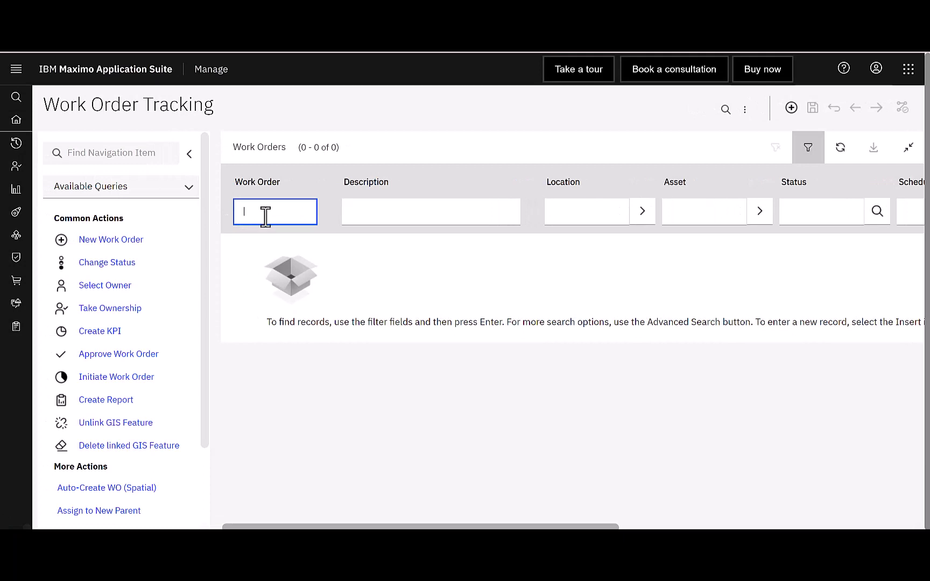
Filter the work orders for 1685 and open its record.
text(685)
key(Return)
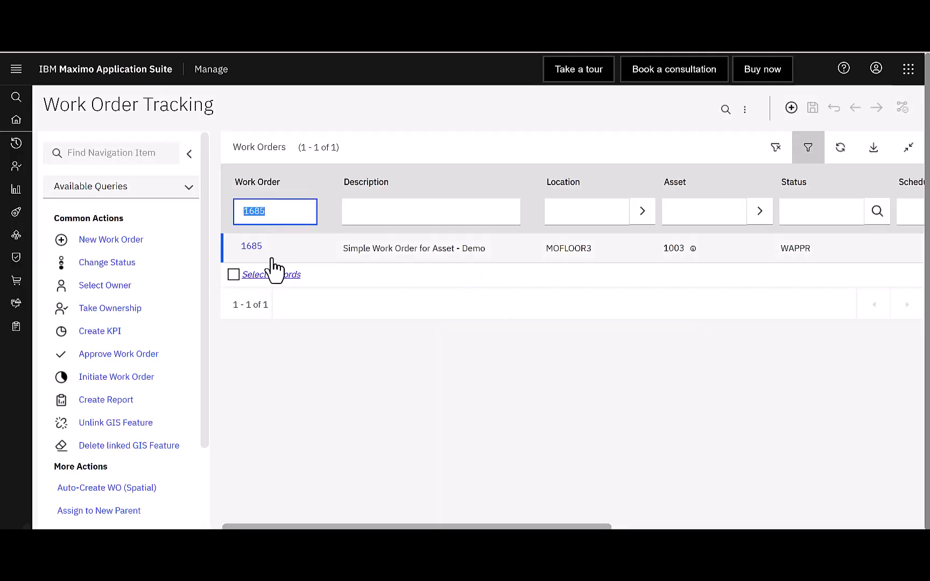
click(256, 249)
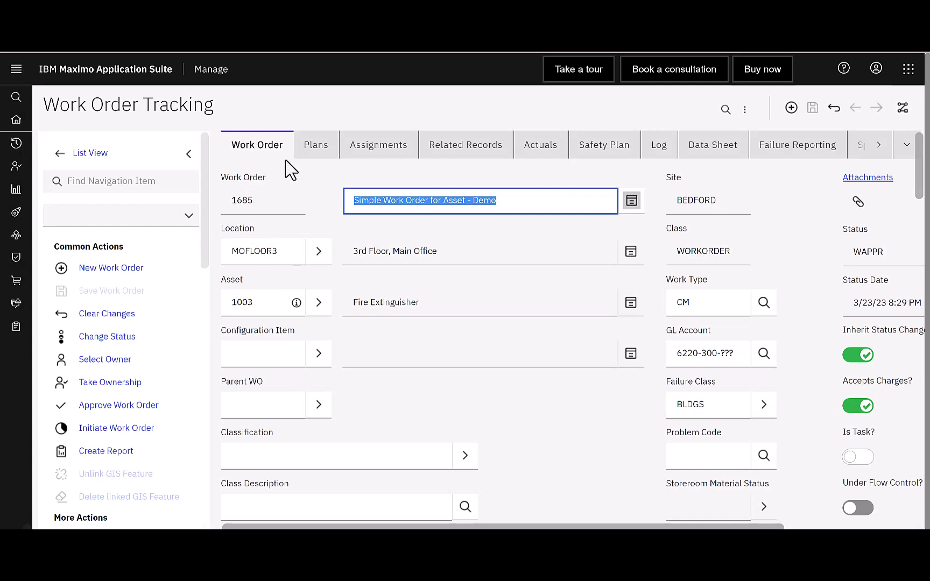
click(906, 147)
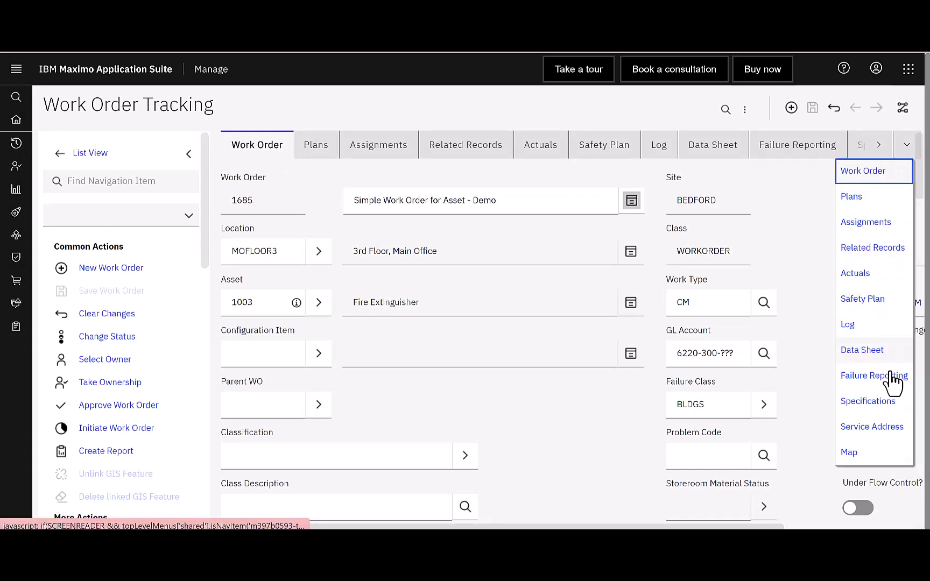
click(906, 148)
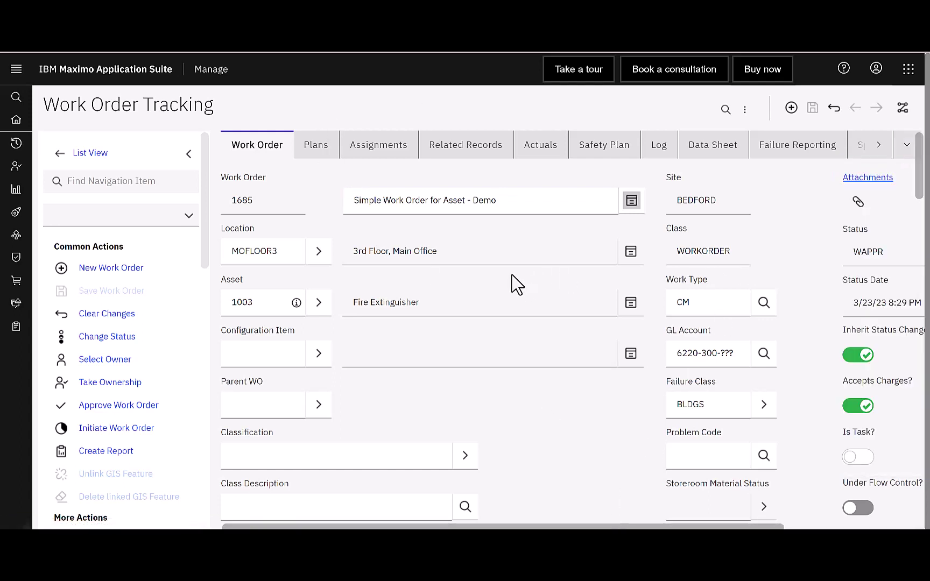
In the Plans section, add task 10 with summary 'investigate' and collapse its details.
click(317, 147)
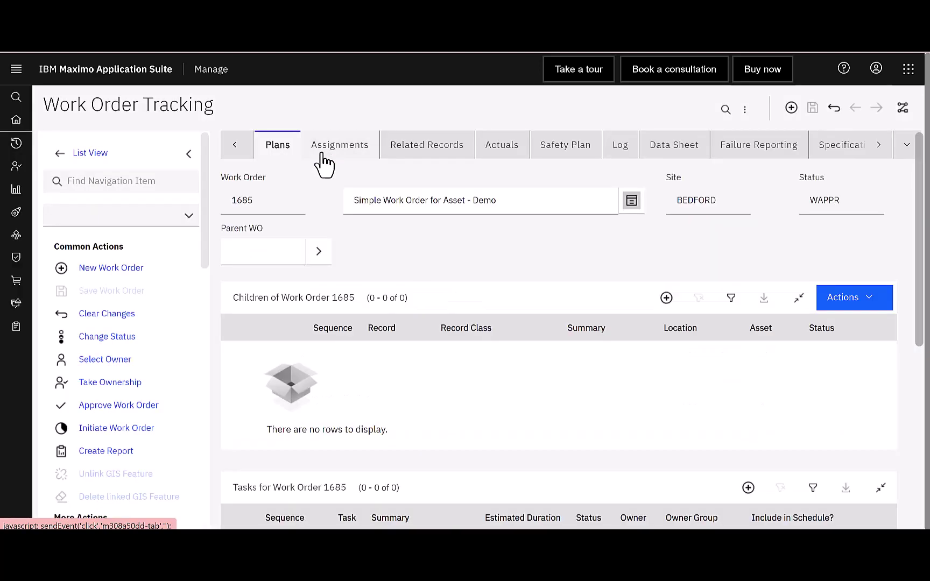
click(798, 298)
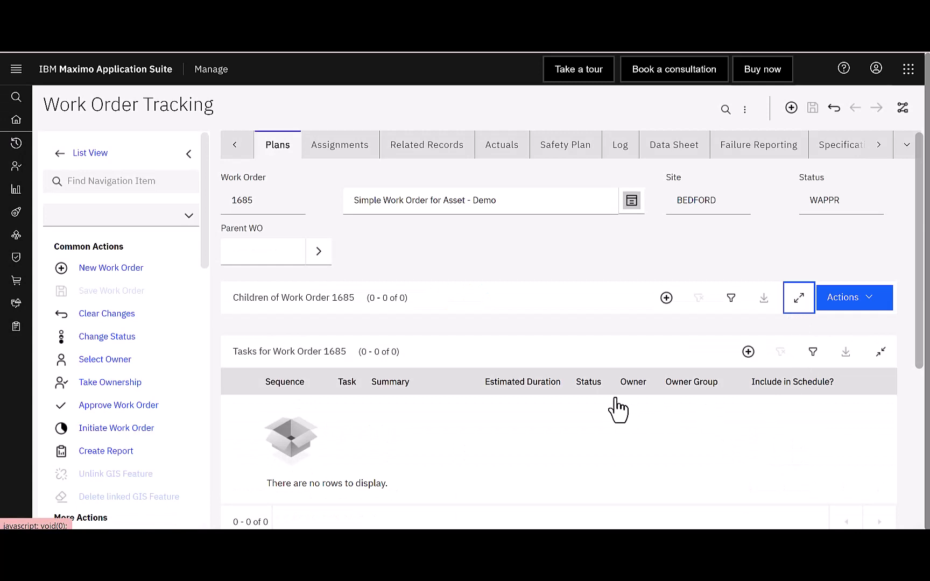
scroll(616, 402, down, 3)
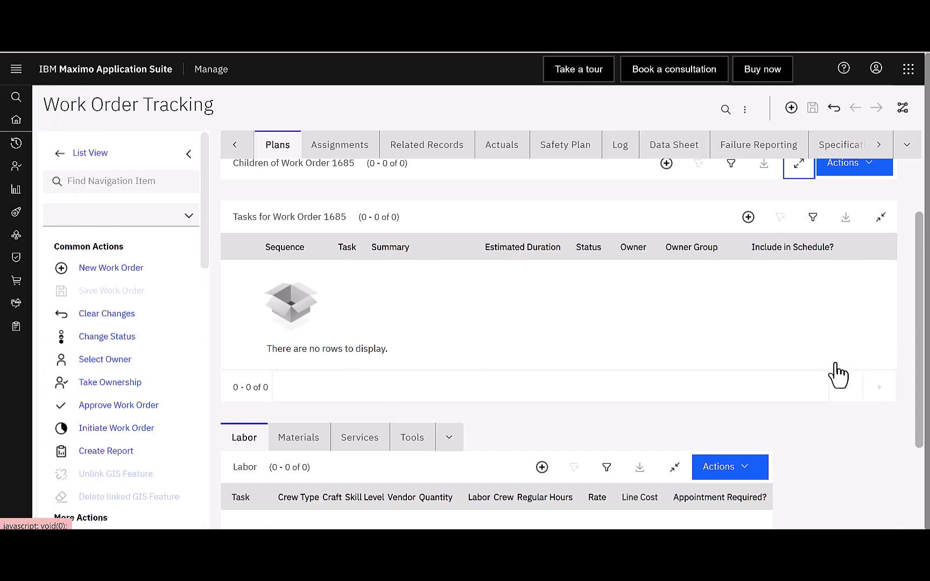
click(747, 220)
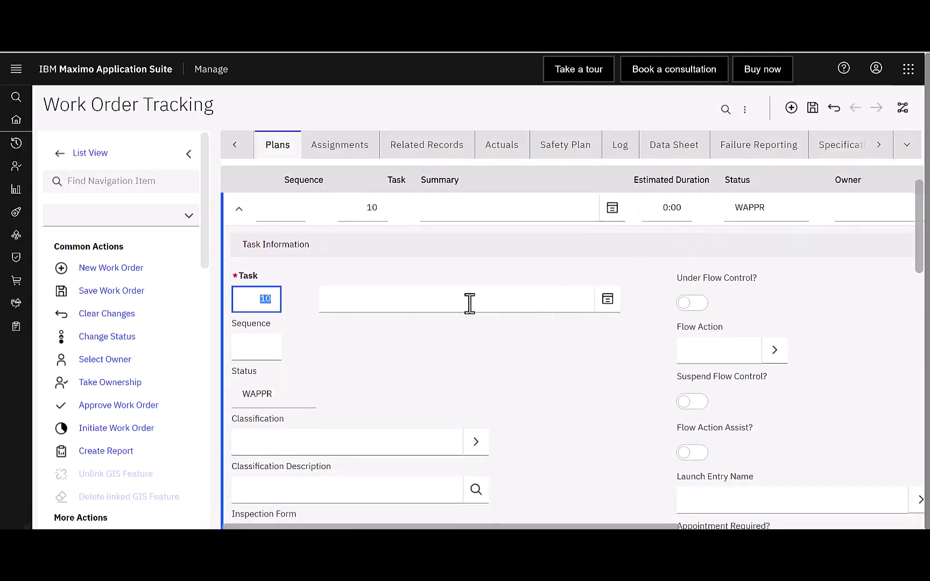
click(457, 299)
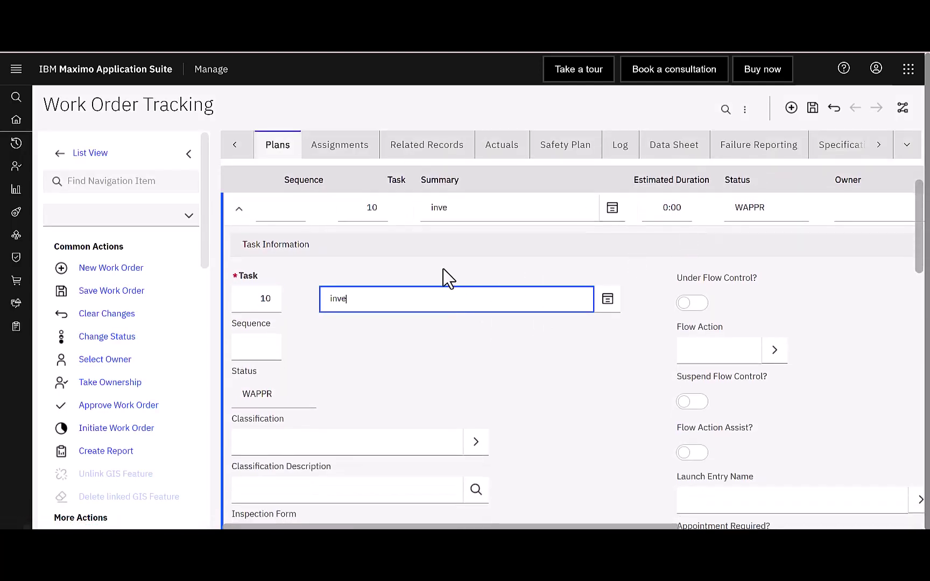
text(investigate)
click(192, 160)
scroll(597, 366, down, 2)
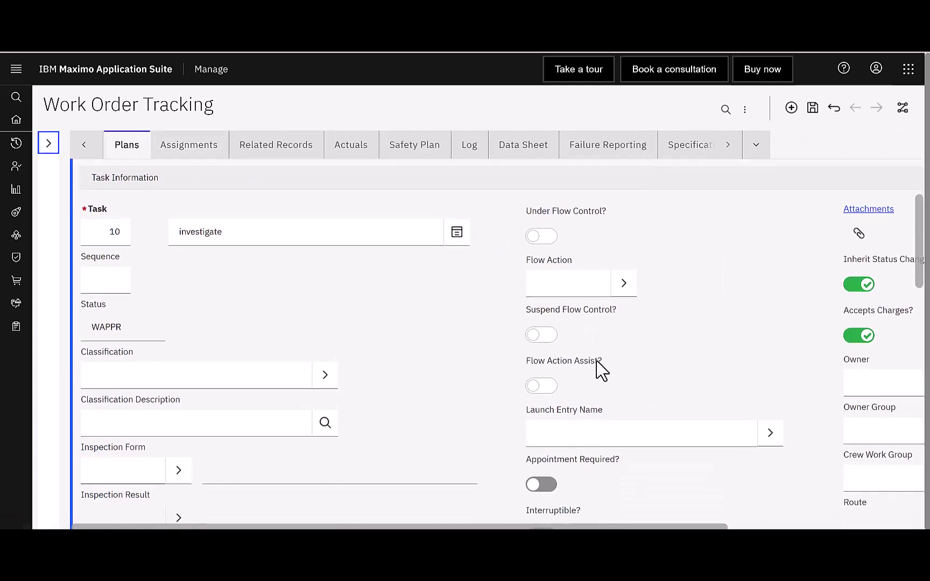
scroll(441, 366, up, 1)
scroll(442, 366, up, 5)
click(89, 347)
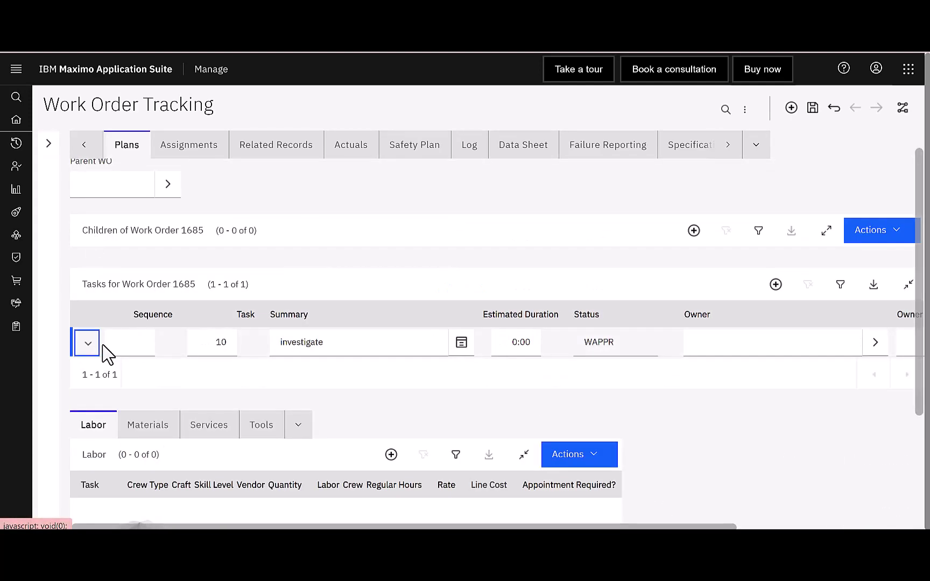
Add task 20 'repair and close out work' and save work order 1685.
click(776, 284)
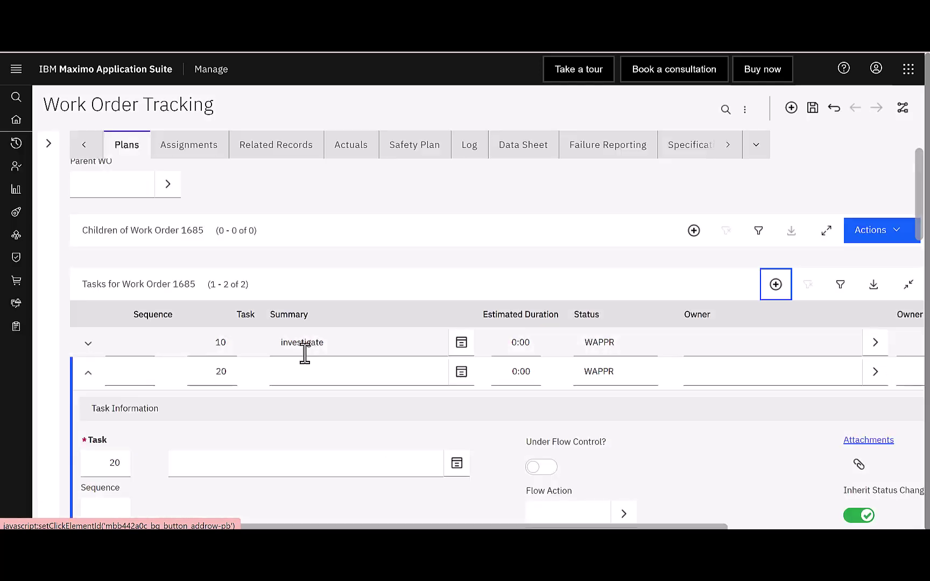
click(347, 376)
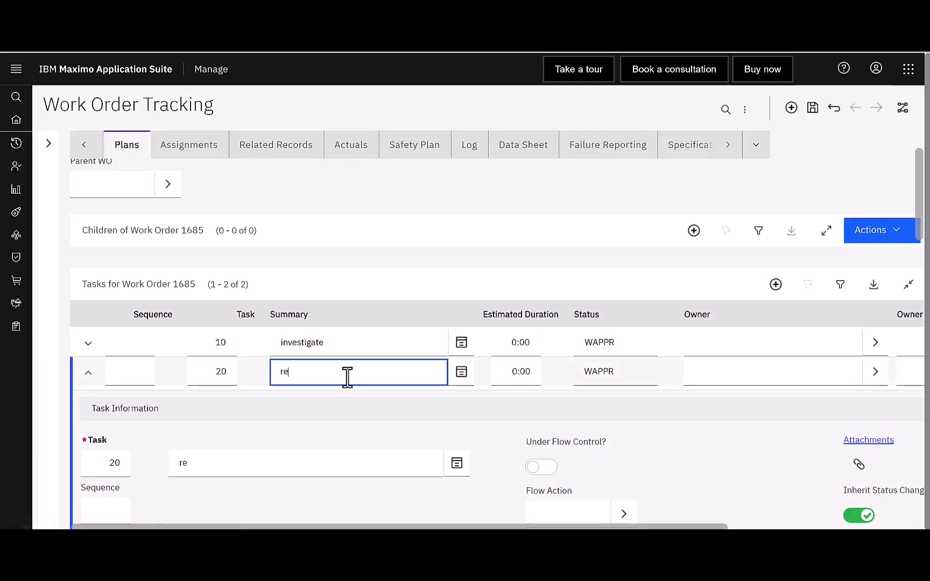
text(repair and close out work)
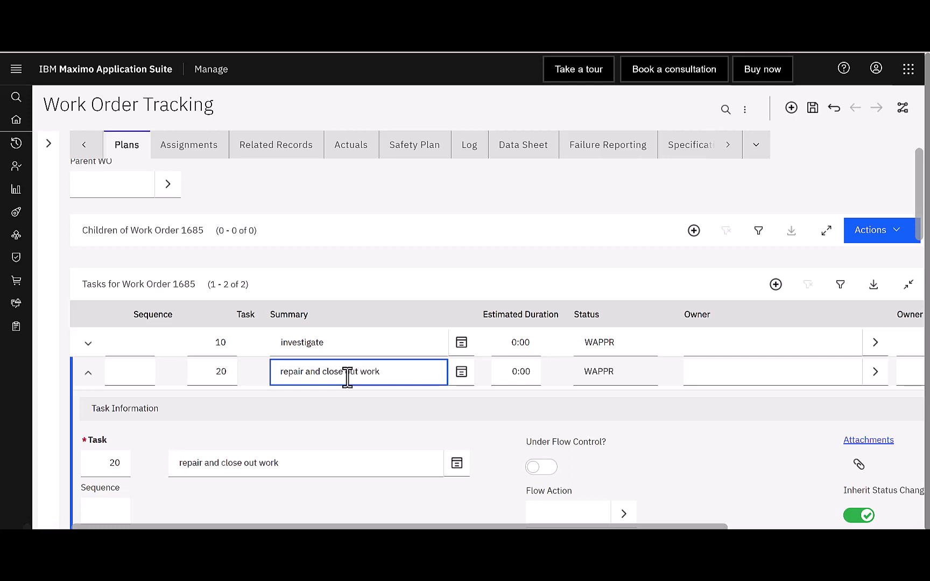
click(814, 108)
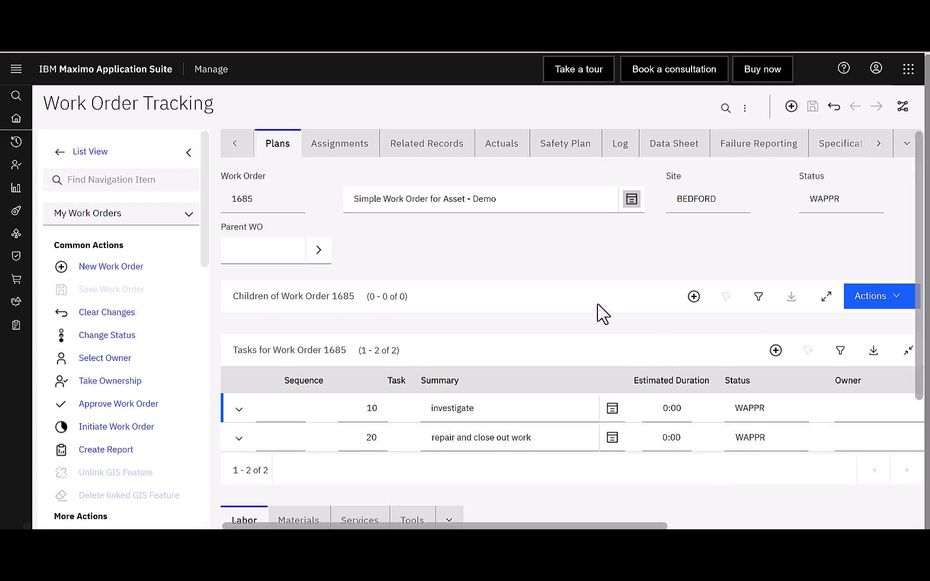
Return to the list, clear the 1685 filter and switch to All Work Orders (845).
click(91, 160)
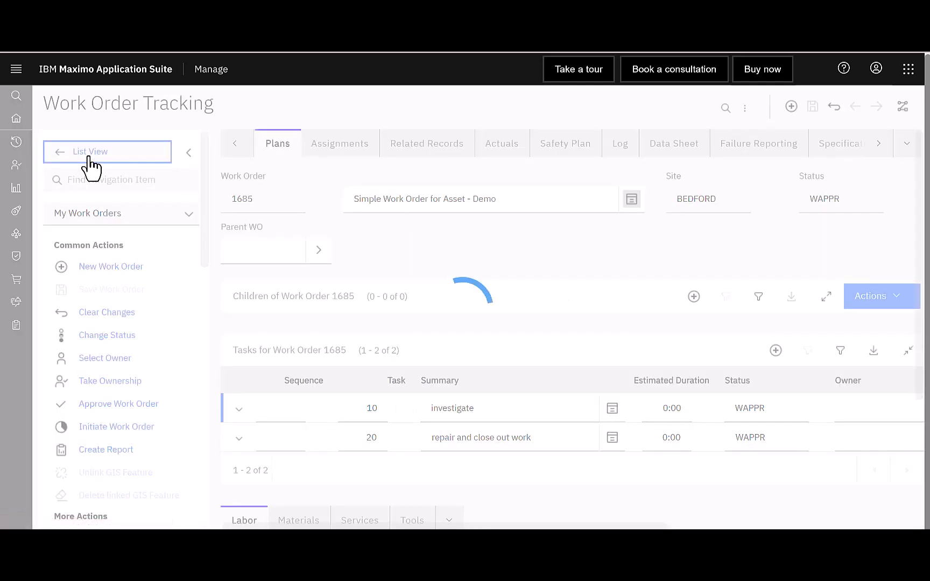
key(BackSpace)
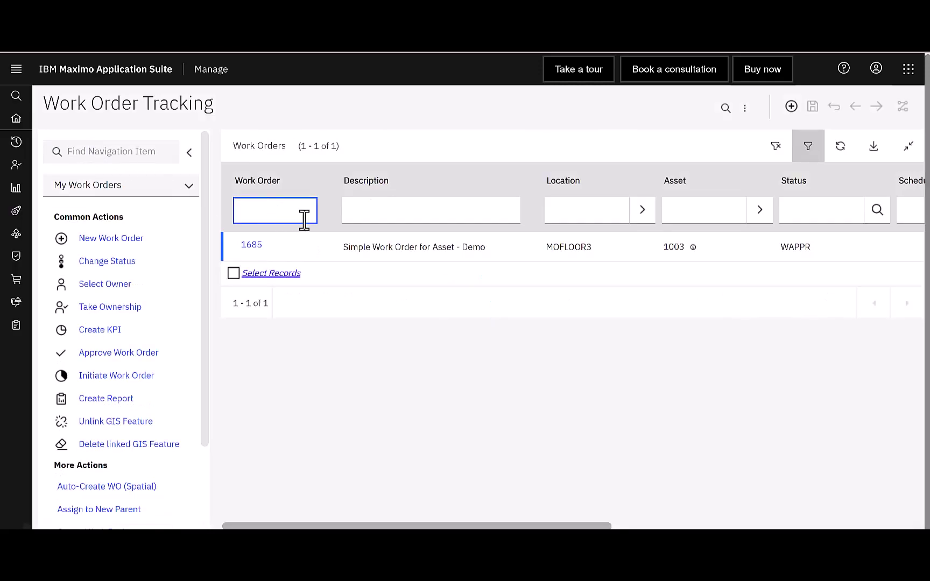
key(Return)
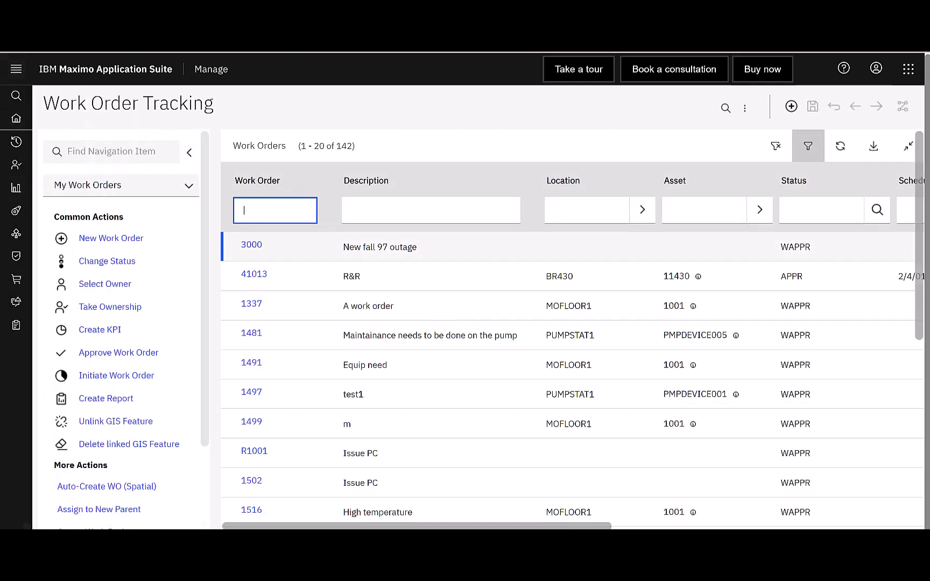
click(188, 185)
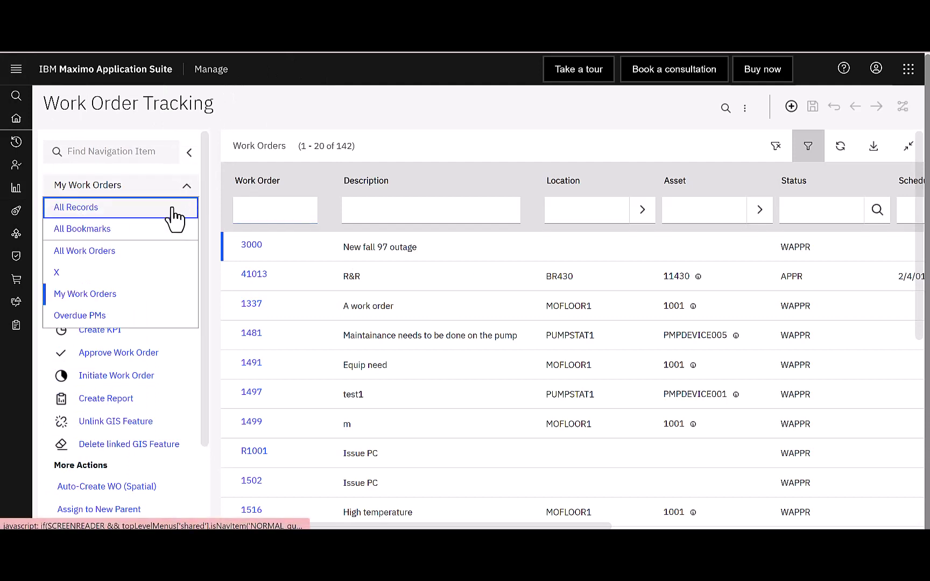
click(150, 252)
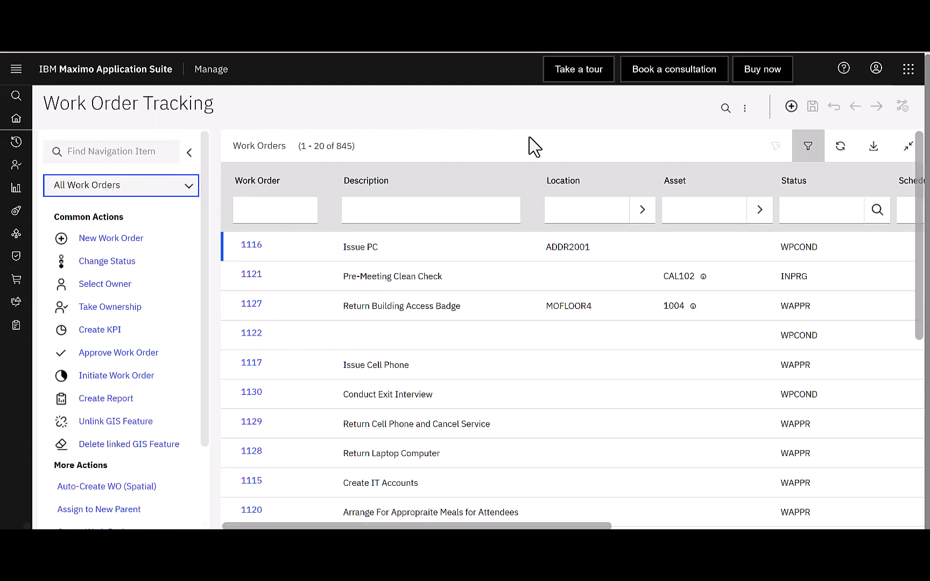
Try the quick work order search, then bring up the search options menu.
click(726, 109)
text(1685)
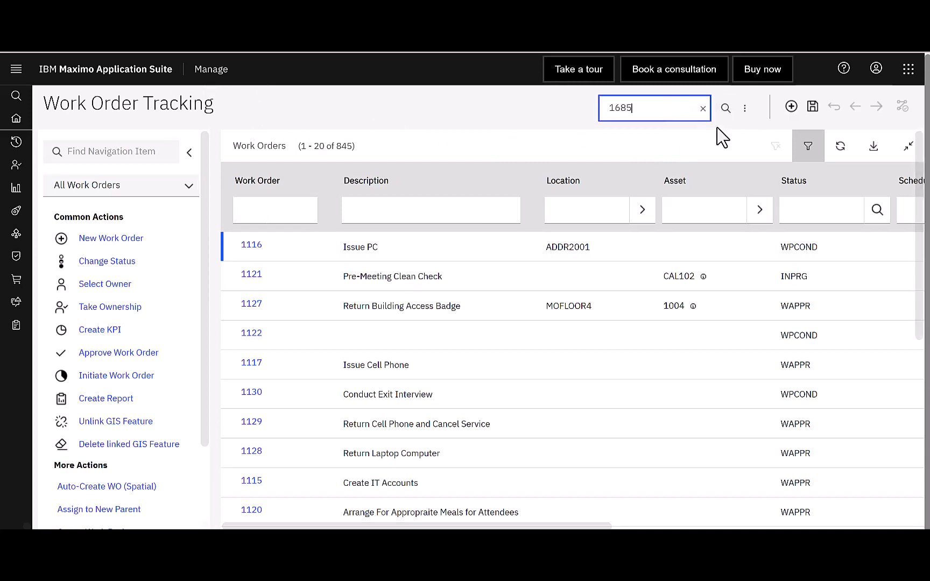
click(710, 121)
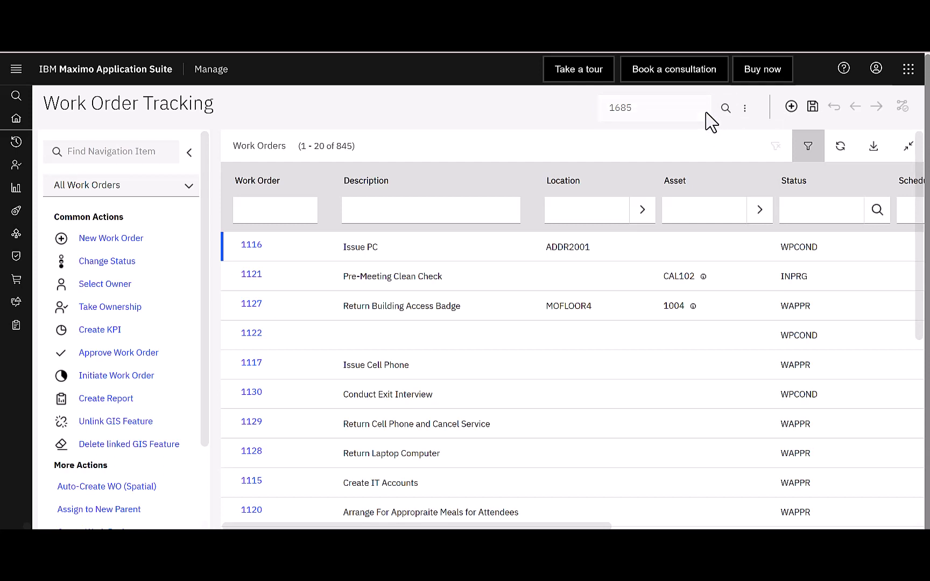
click(746, 109)
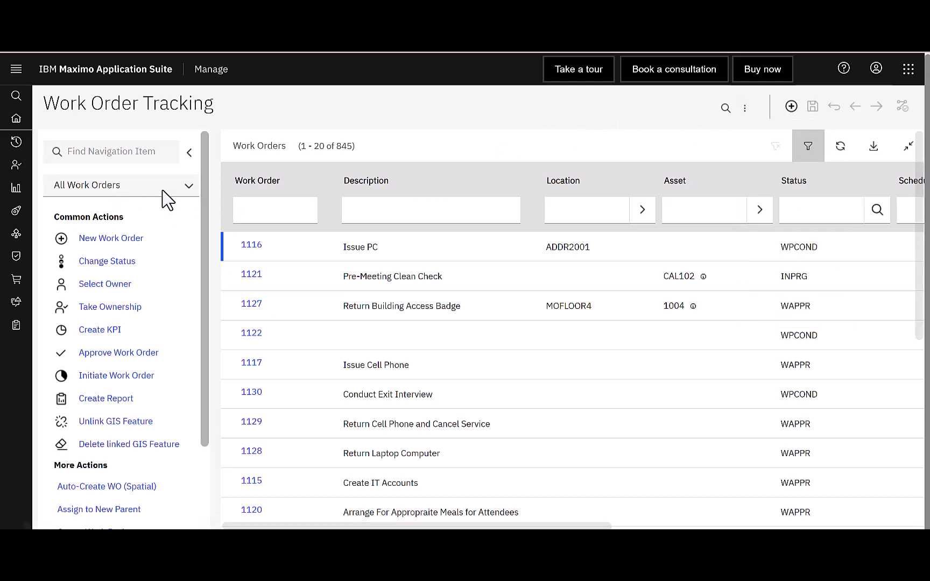
Filter the work orders to work type PM using More Search Fields.
click(745, 108)
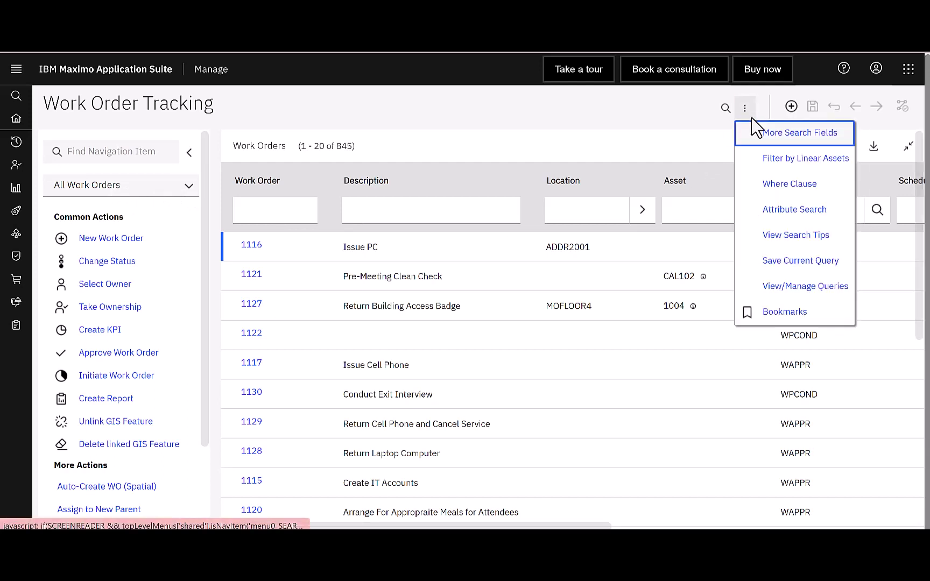
click(807, 141)
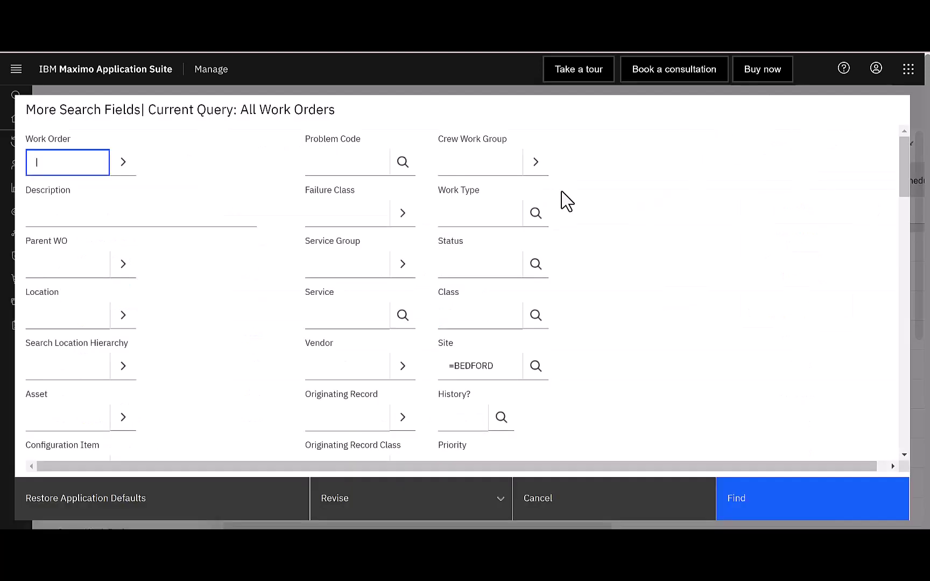
click(535, 214)
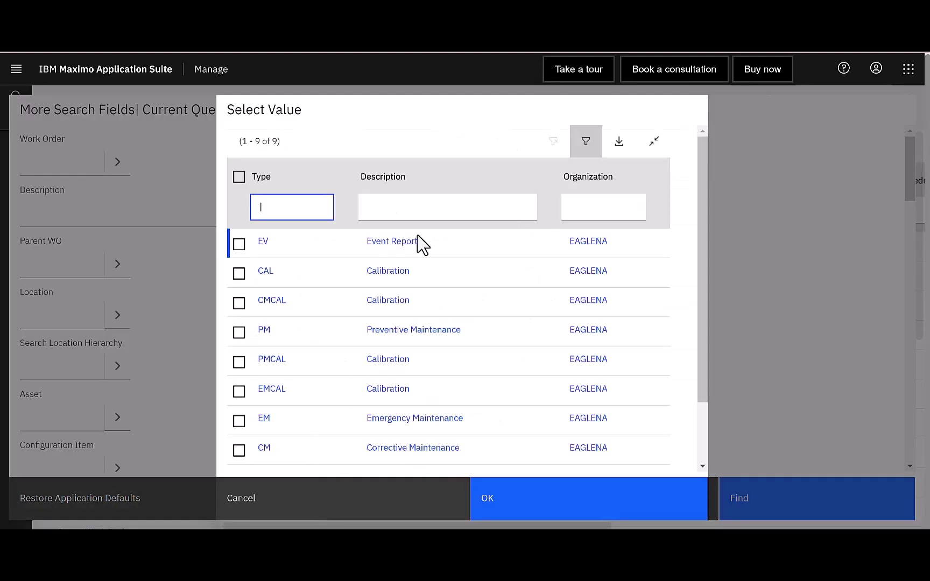
scroll(324, 280, down, 1)
click(273, 264)
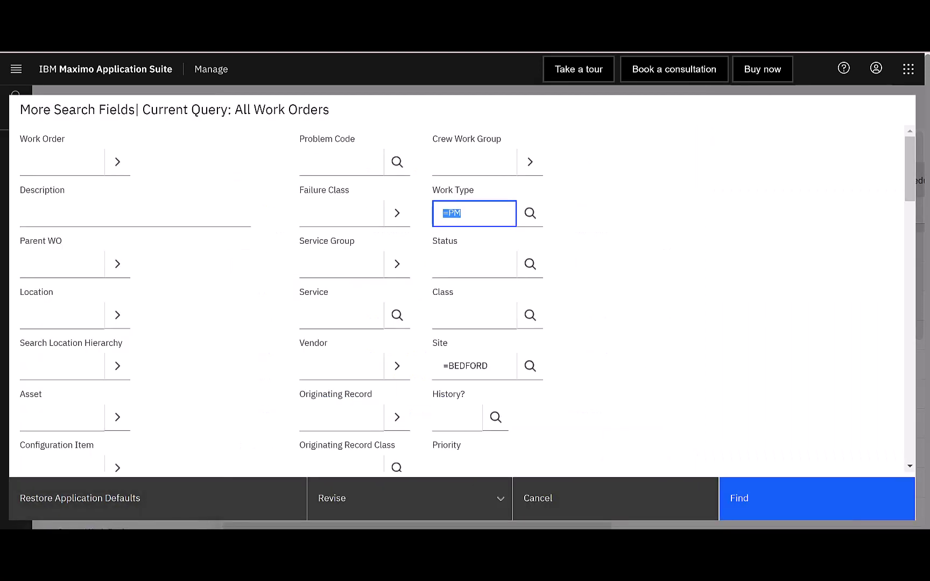
click(762, 504)
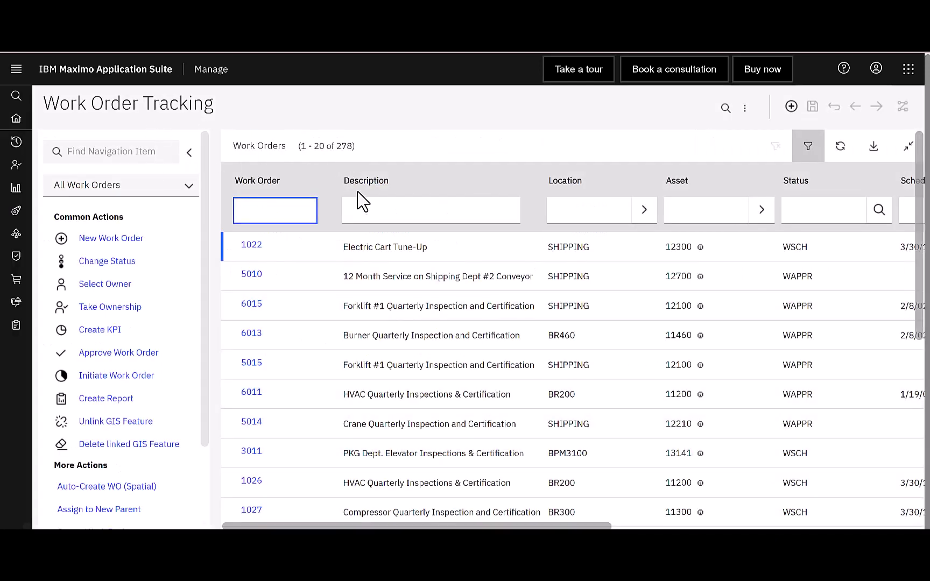
Save the search as public query PMWORK described 'PM Work Order'.
click(745, 110)
click(758, 262)
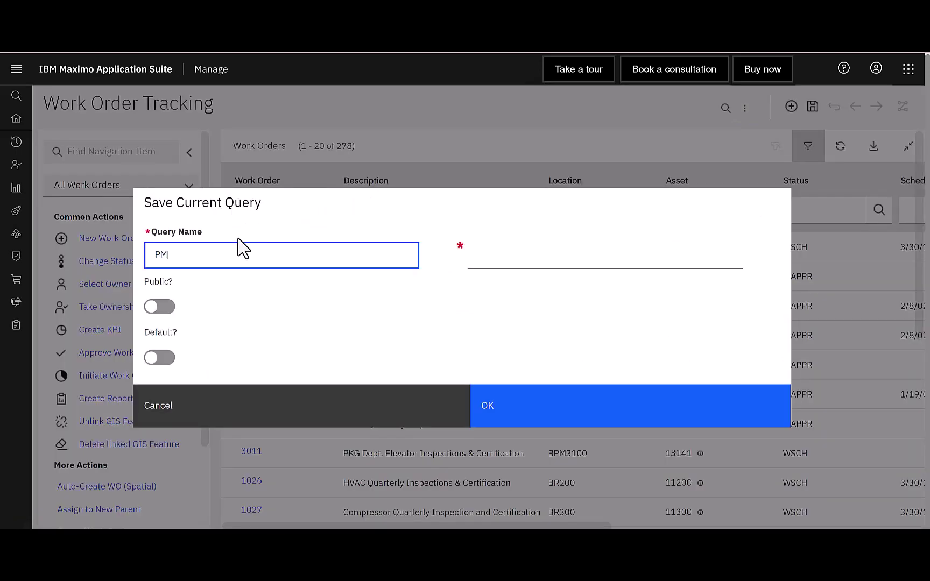
click(162, 307)
click(497, 264)
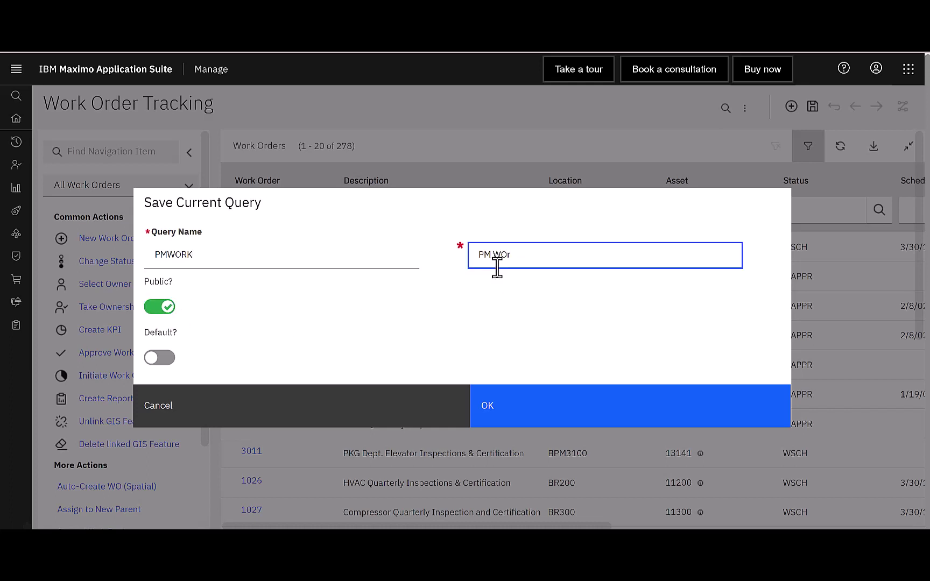
text(PM Work Order)
click(705, 408)
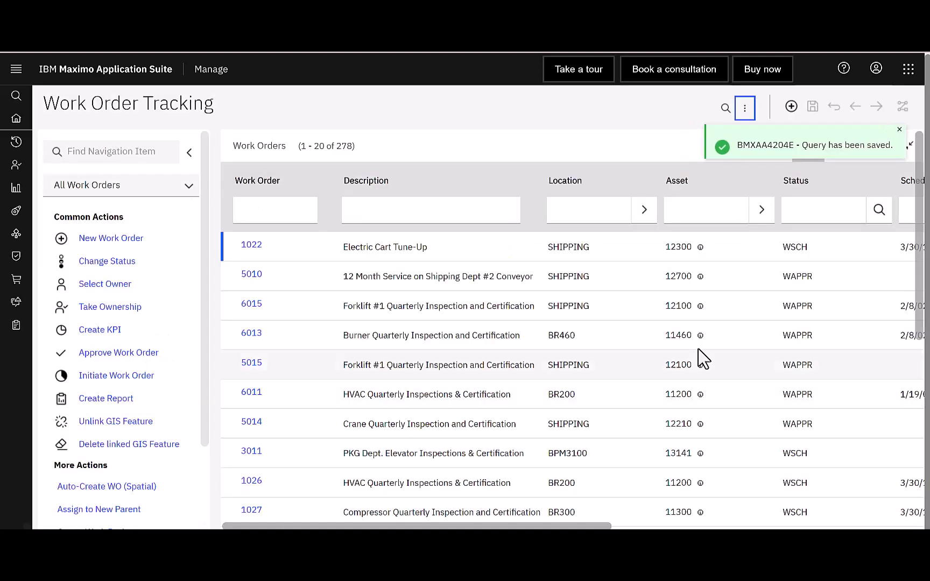
click(744, 108)
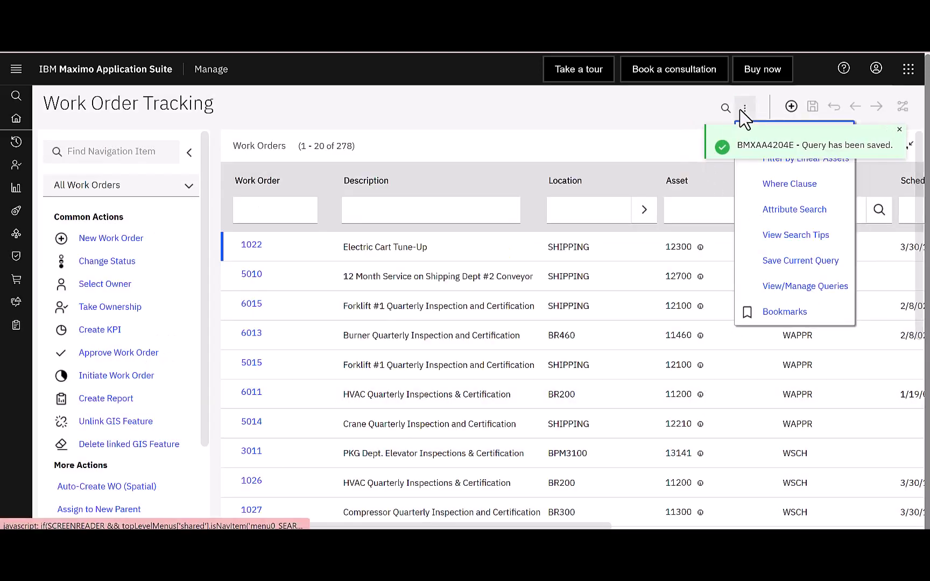
click(818, 286)
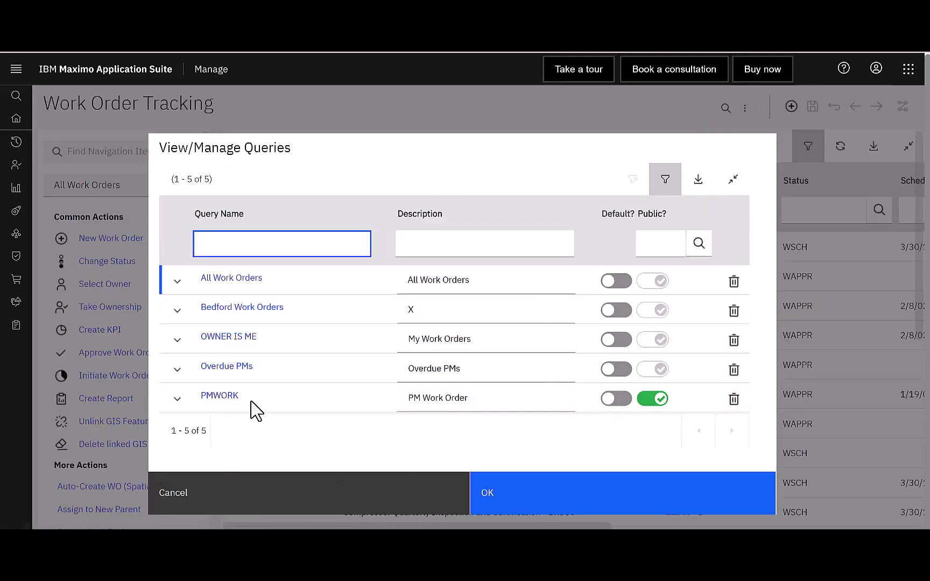
click(571, 509)
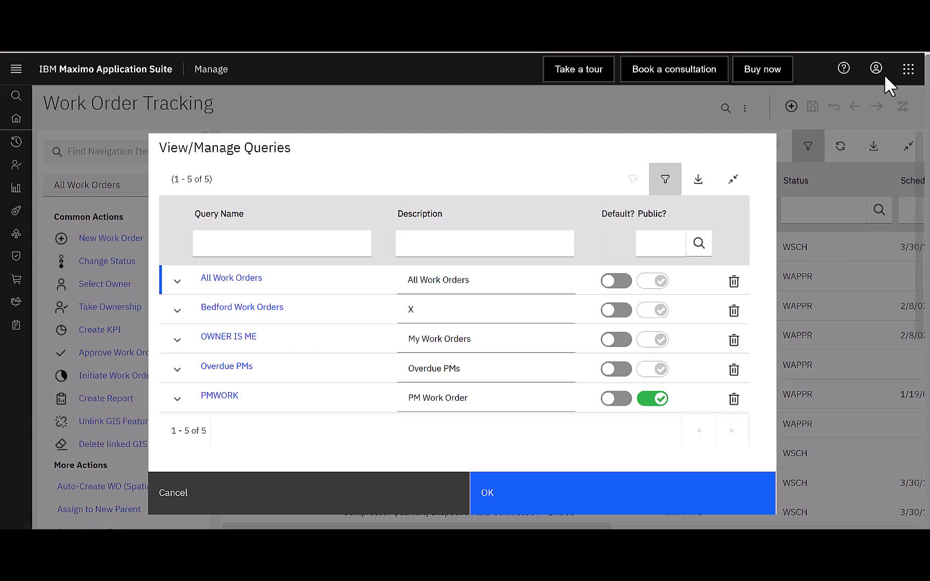
click(742, 504)
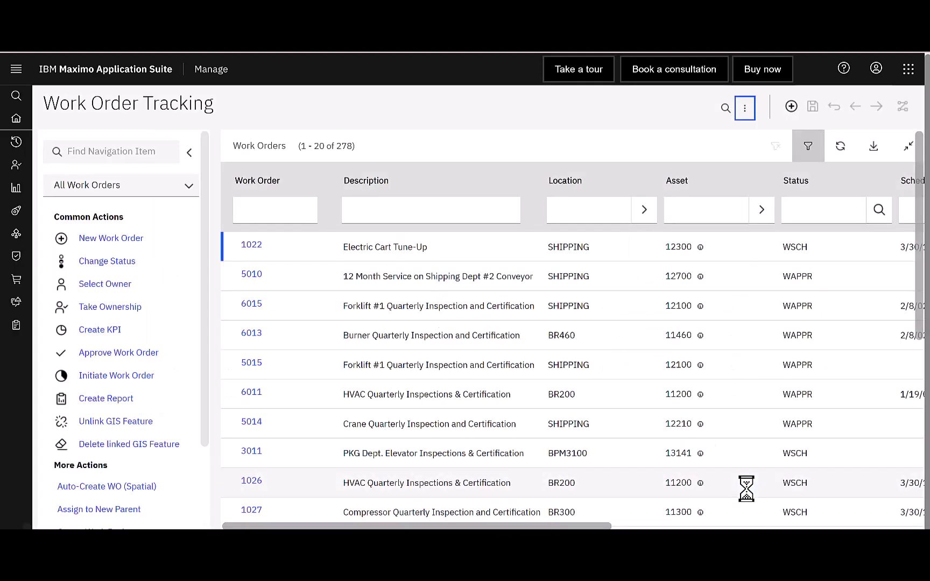
mouse_move(745, 488)
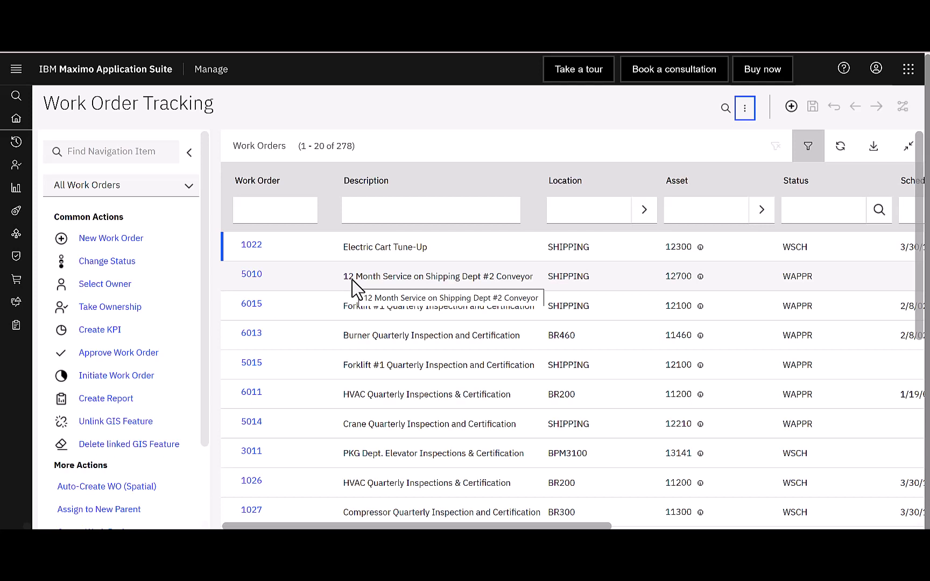
Expand Work Orders and its Role Based Applications group in the side navigation.
mouse_move(9, 97)
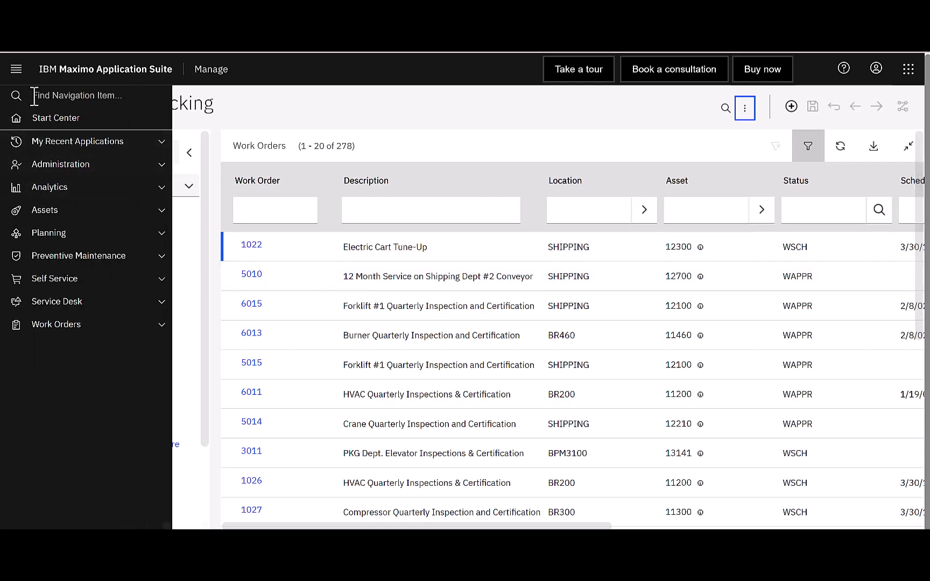
click(165, 328)
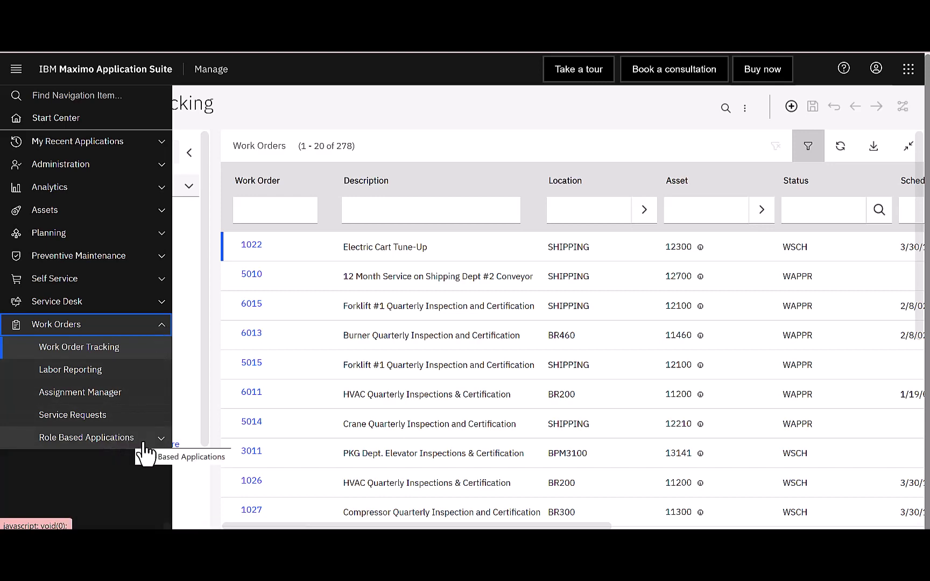
click(162, 438)
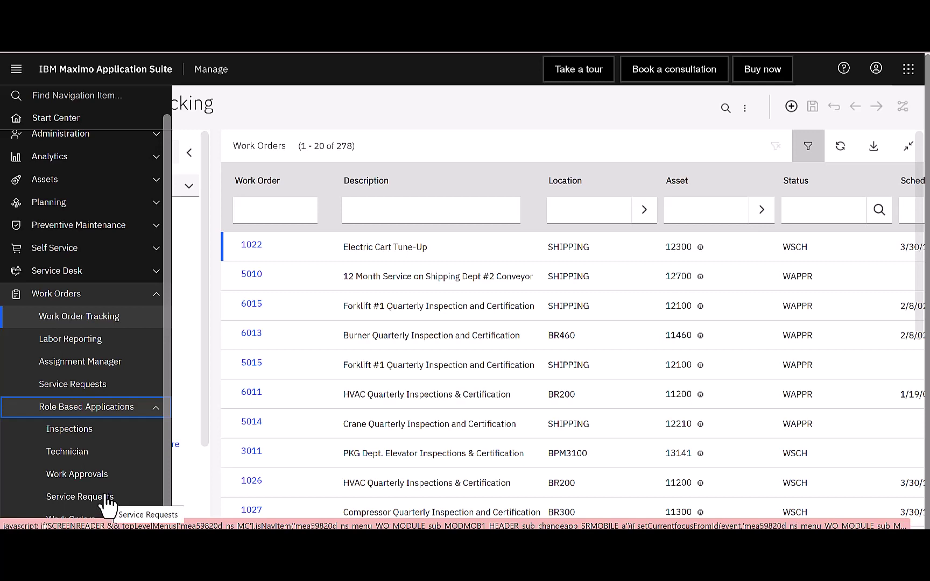
click(153, 409)
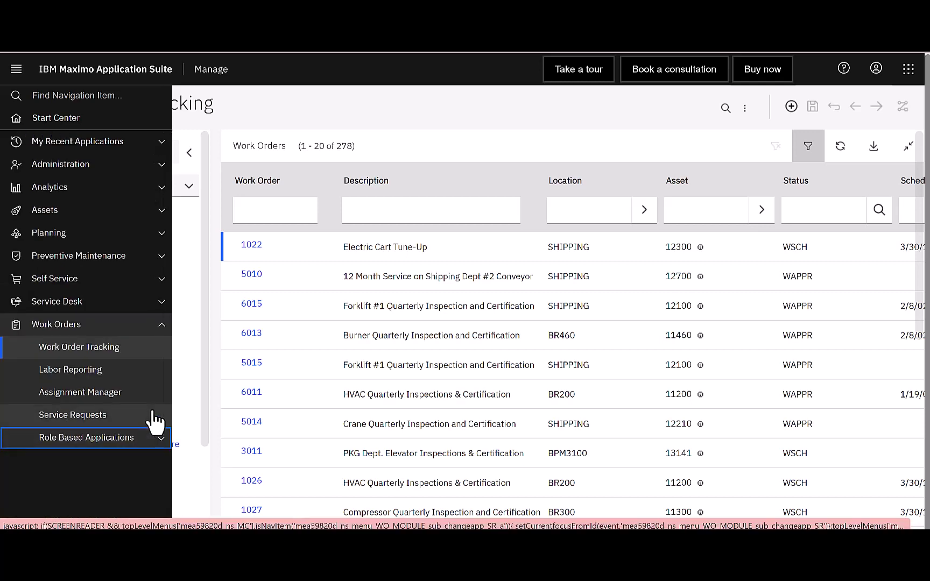
click(161, 325)
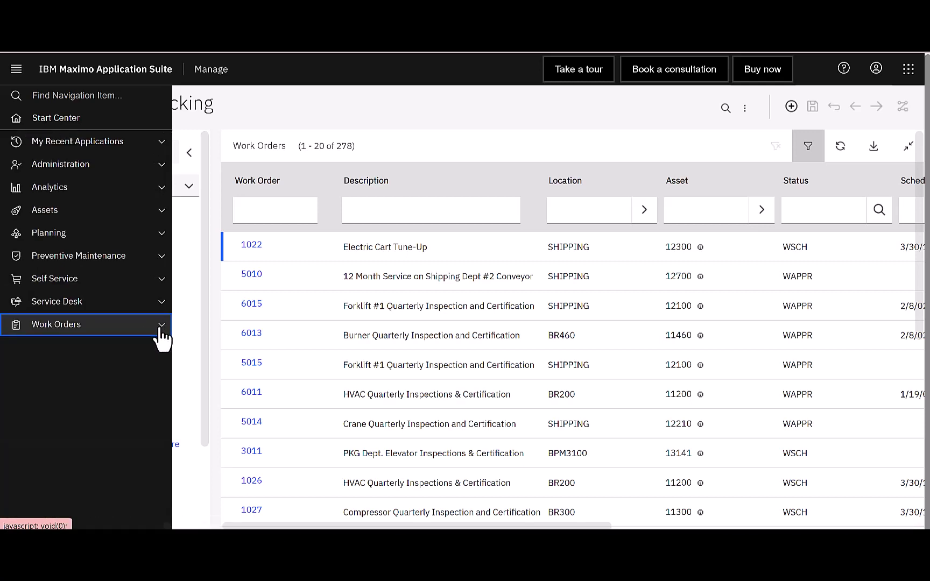
click(161, 327)
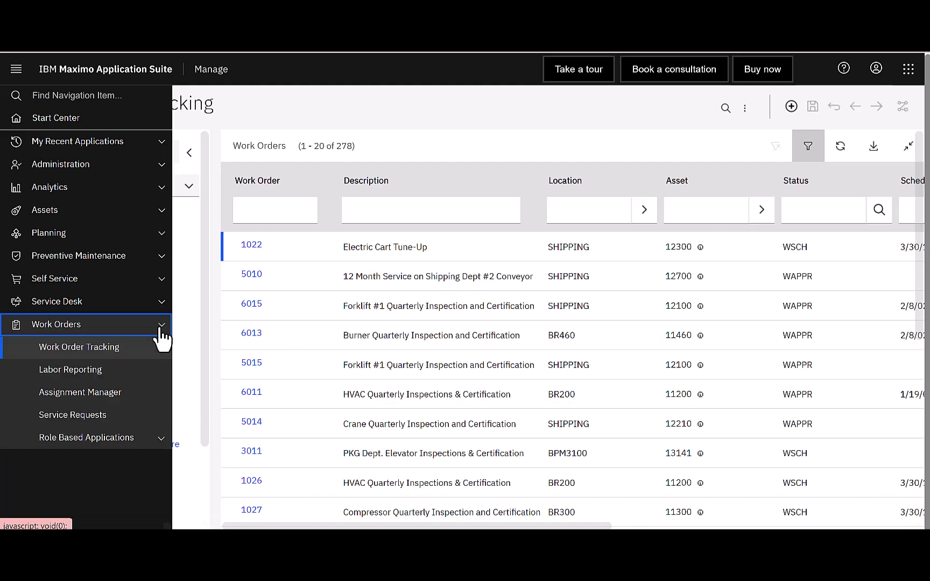
click(160, 437)
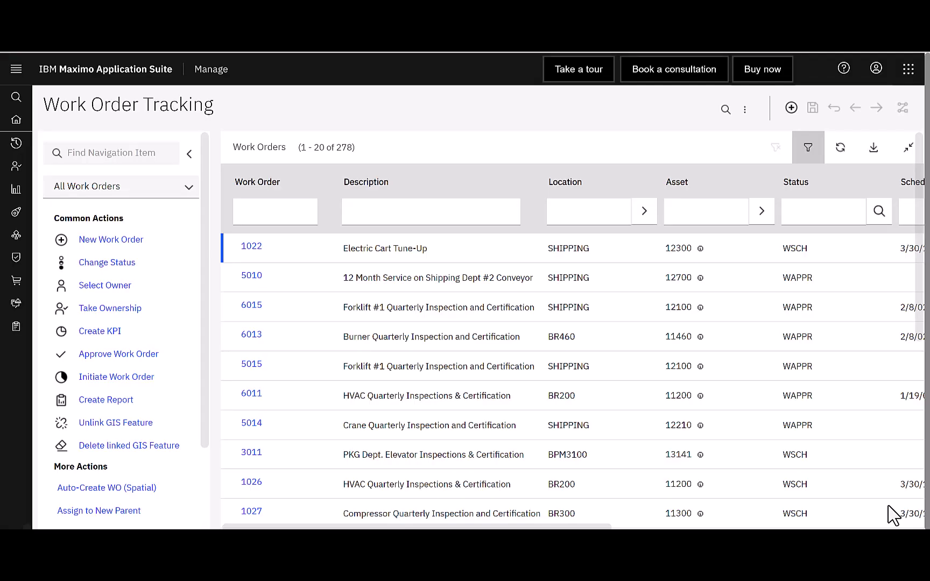
mouse_move(6, 326)
click(48, 328)
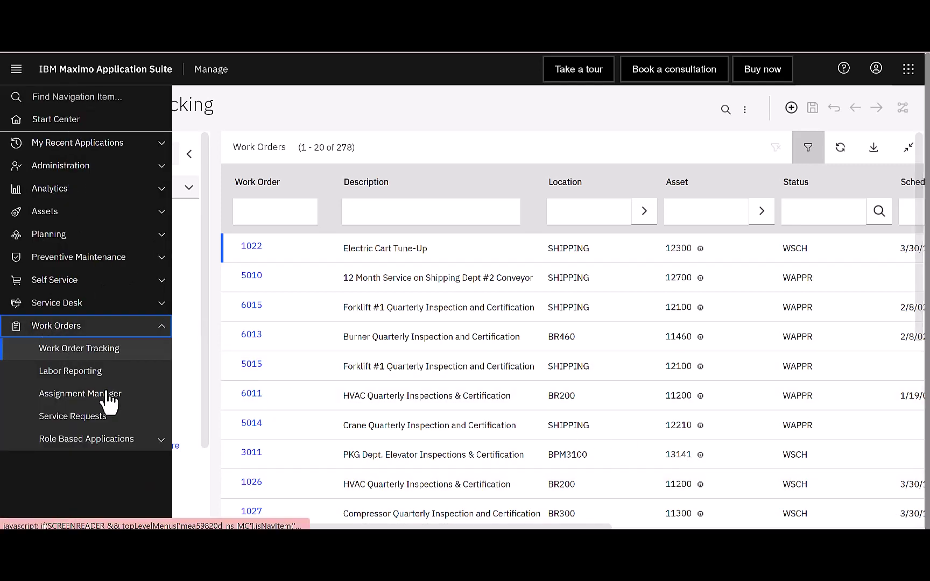
Open the role-based Service Requests app, view Completed requests, then return to Active.
click(123, 441)
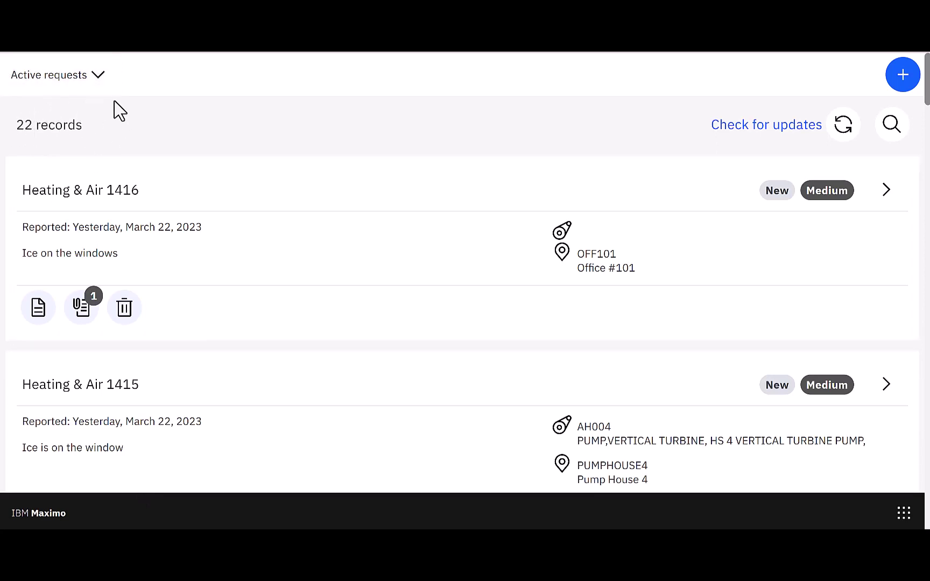
click(98, 82)
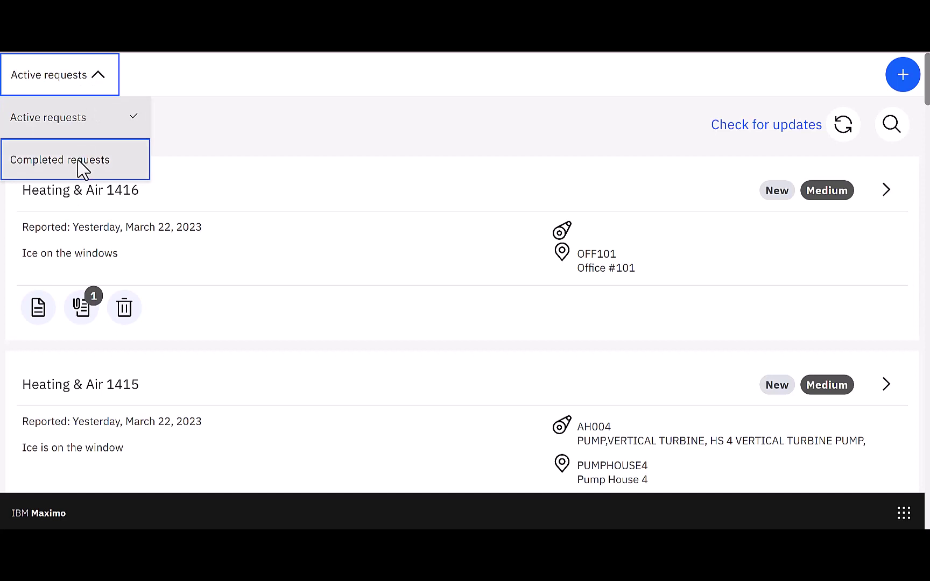
click(77, 160)
click(121, 76)
click(87, 121)
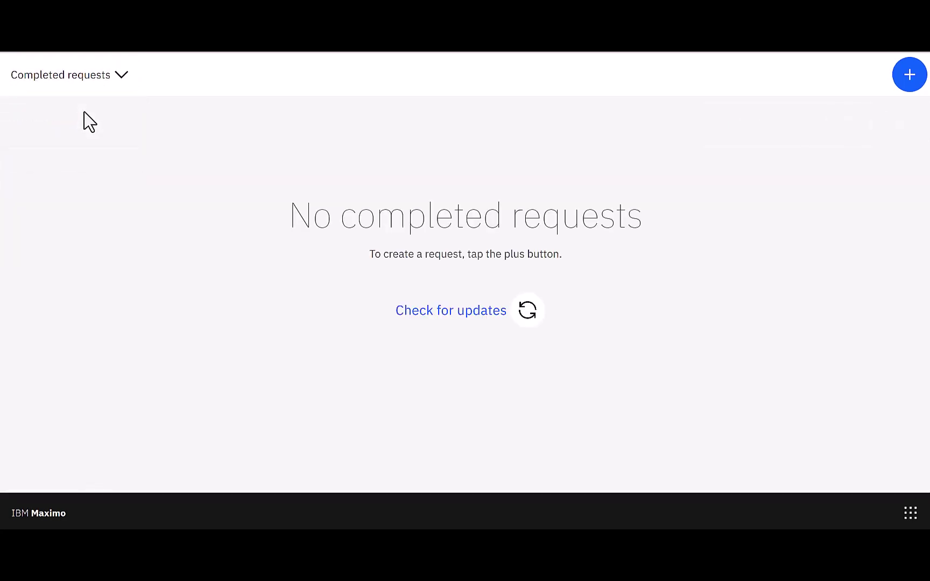
click(108, 84)
click(50, 119)
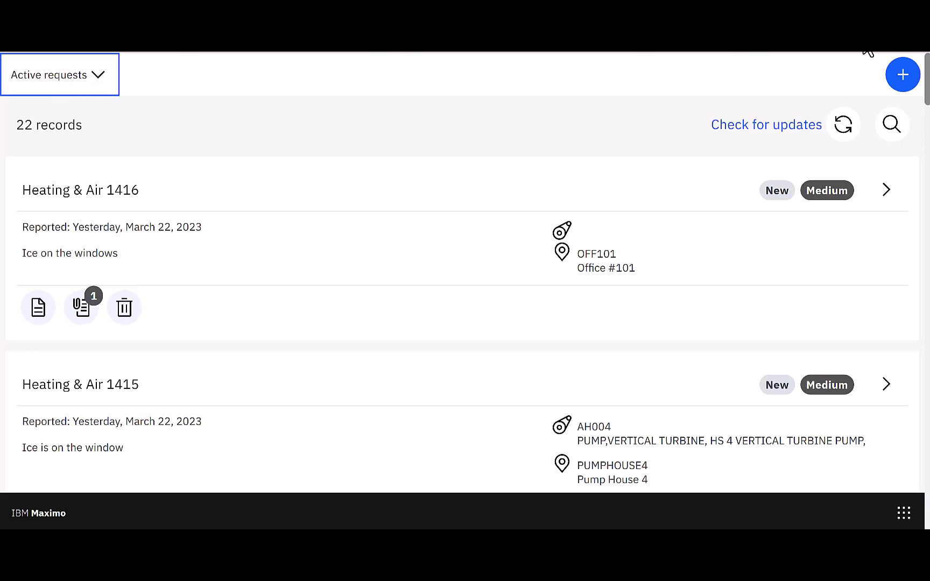
Submit a Heating & Air 'It's too hot.' request summarised 'Heating & Air - Demo Tip #12'.
click(898, 78)
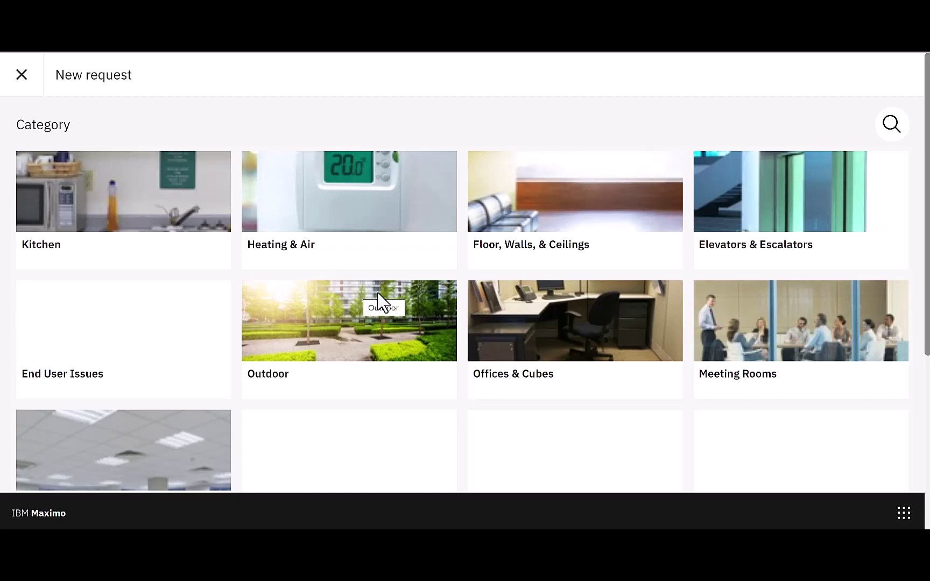
click(349, 218)
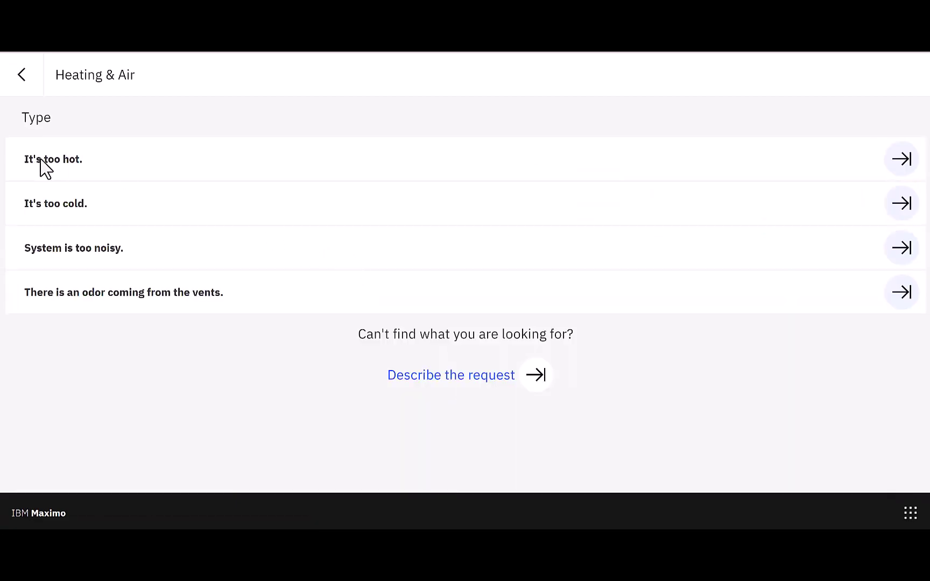
click(39, 162)
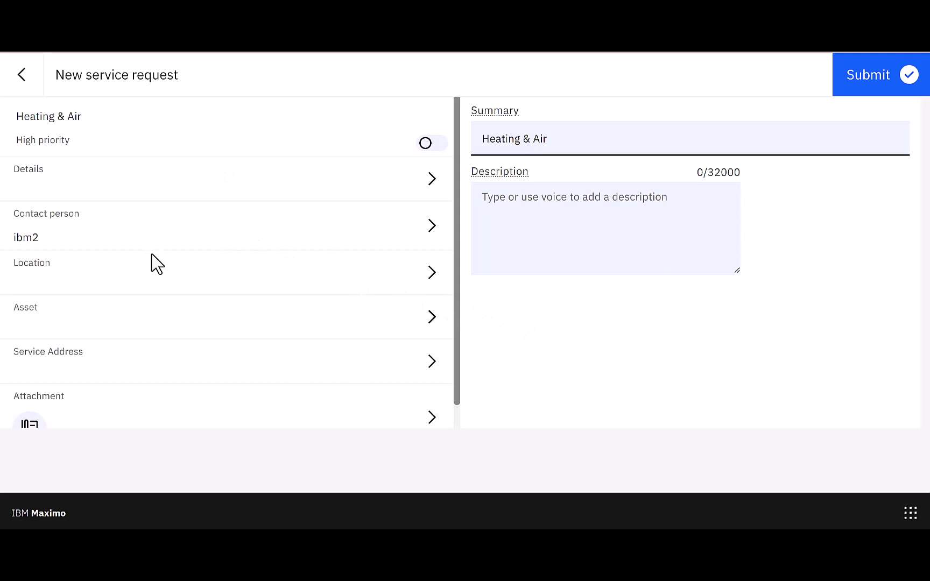
scroll(154, 266, down, 1)
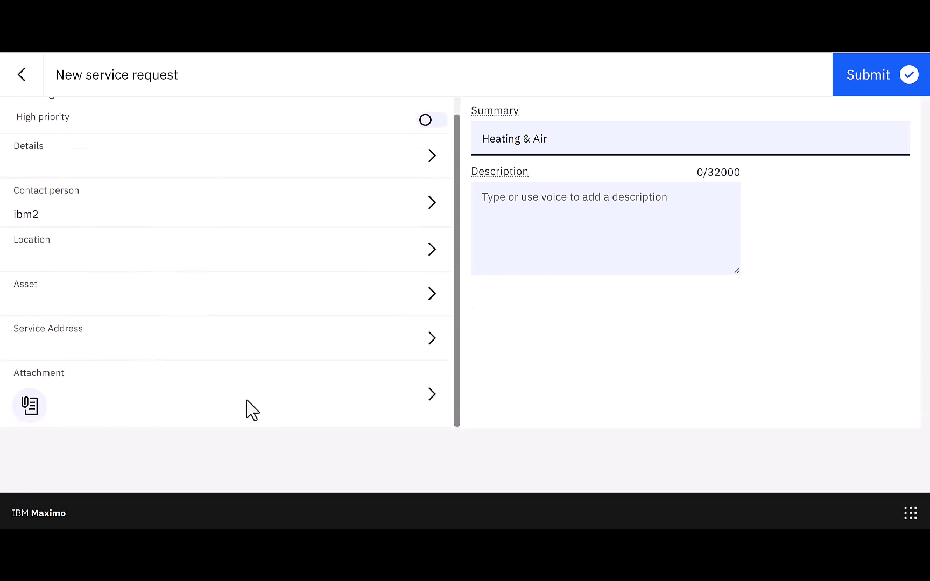
click(567, 135)
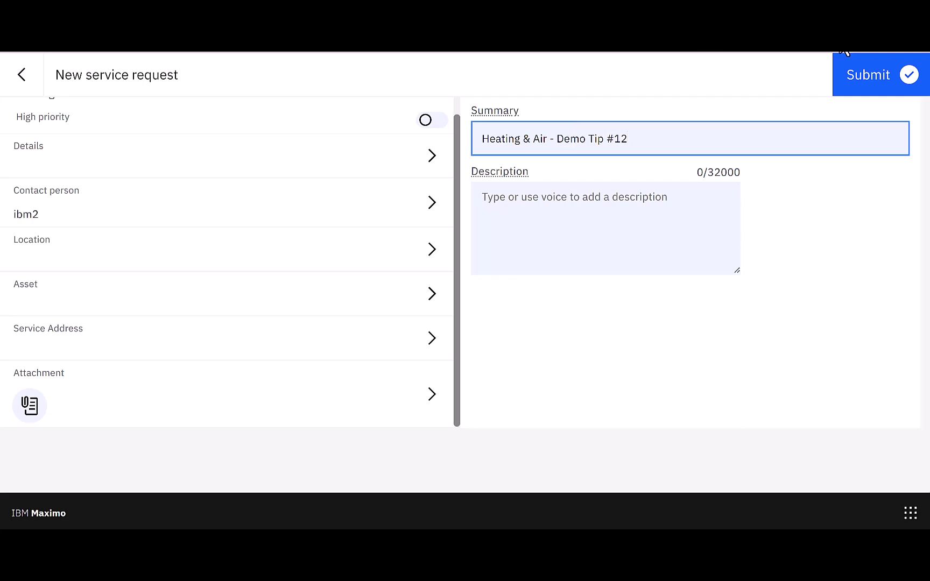
click(868, 92)
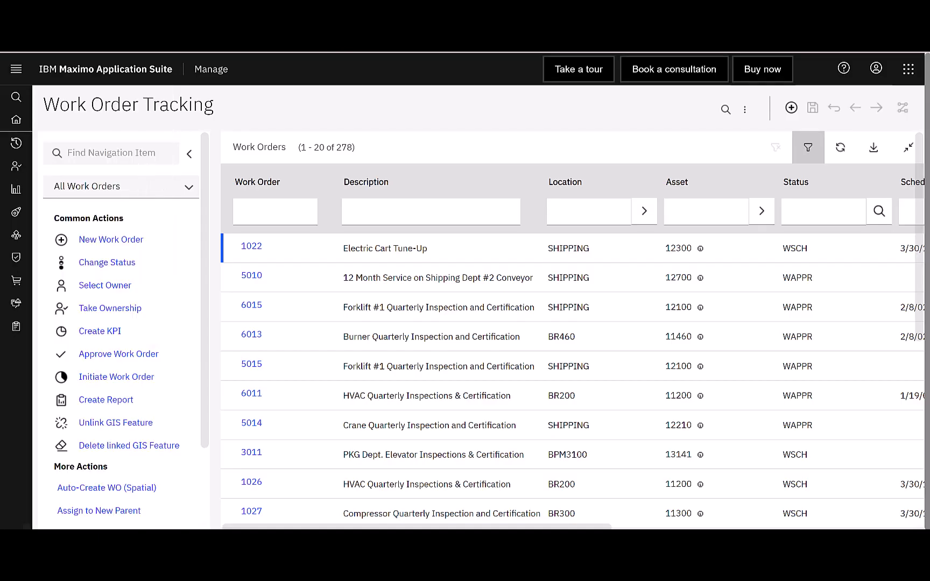
Expand Work Orders > Role Based Applications in the side navigation to reach Work Orders.
mouse_move(11, 121)
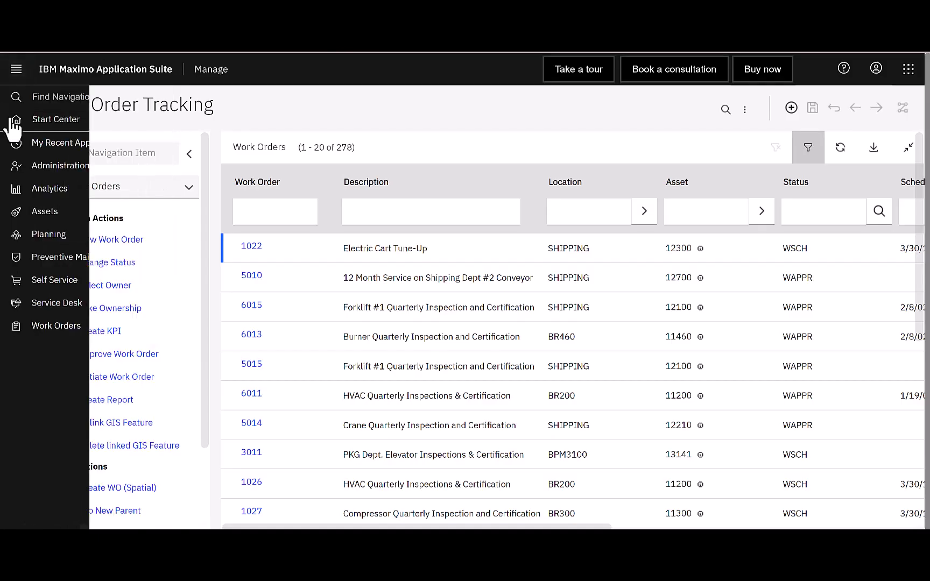
click(67, 327)
click(91, 439)
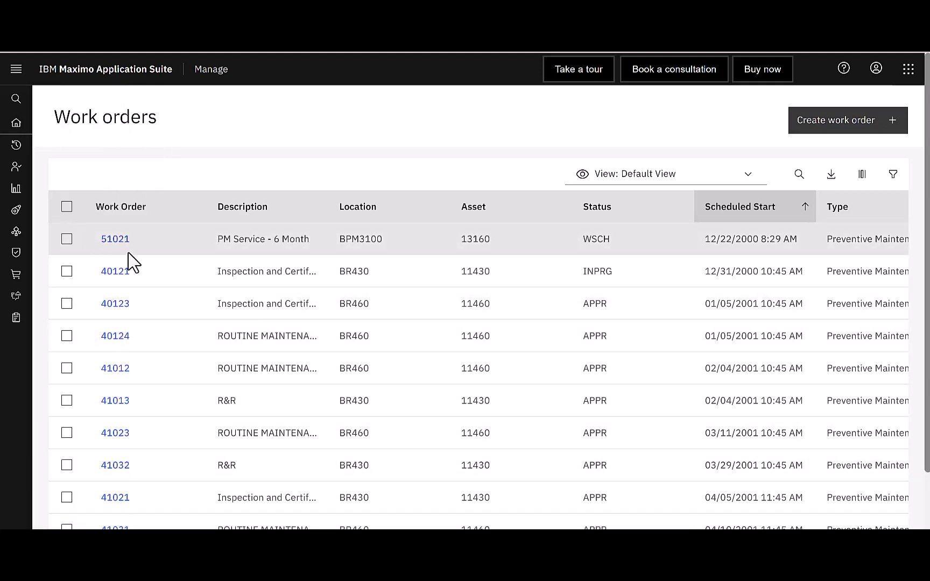
click(117, 240)
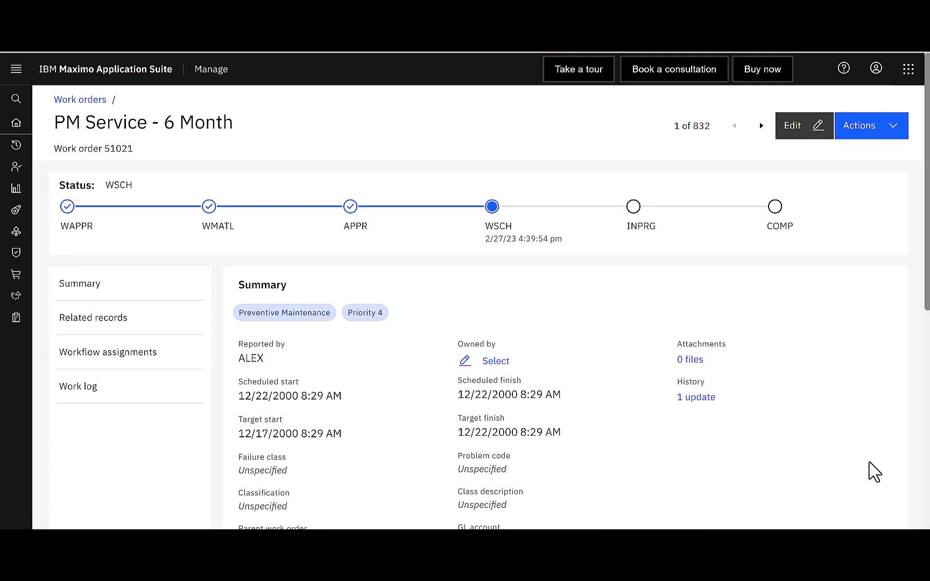
scroll(821, 400, down, 3)
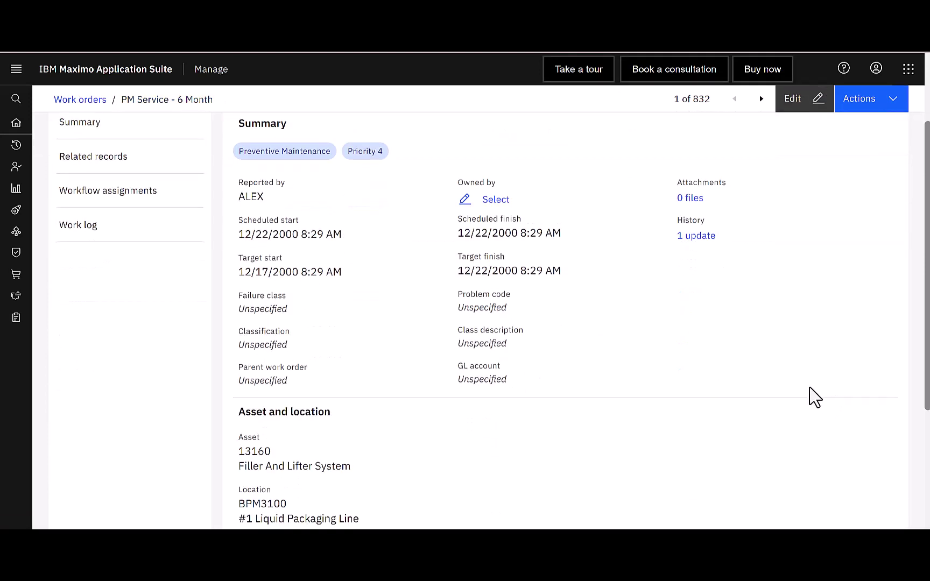
scroll(775, 340, down, 3)
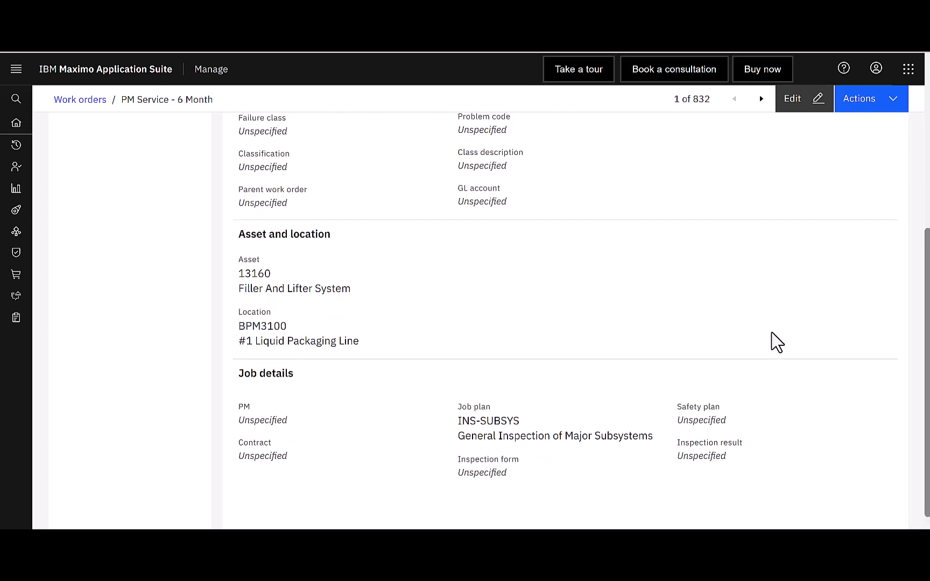
scroll(775, 342, up, 6)
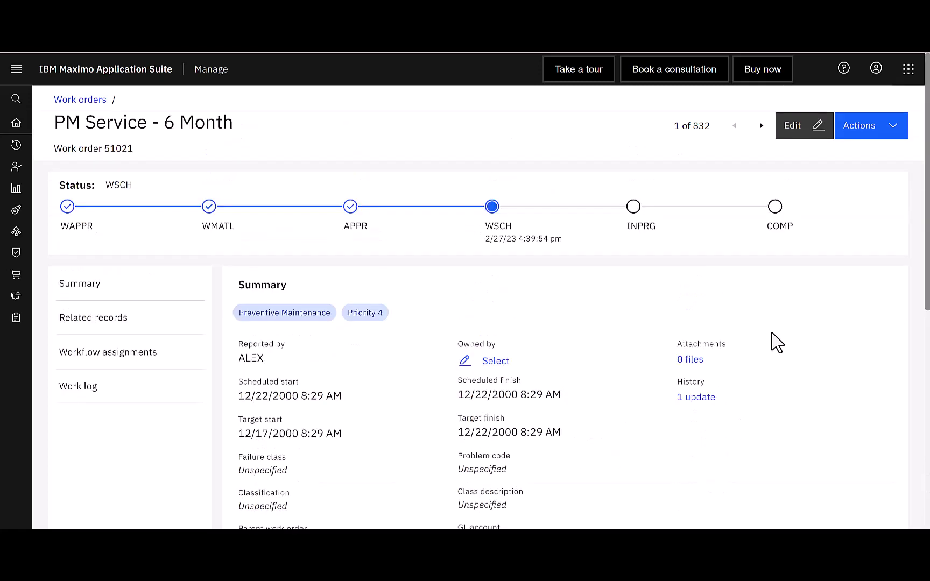
click(71, 289)
click(85, 395)
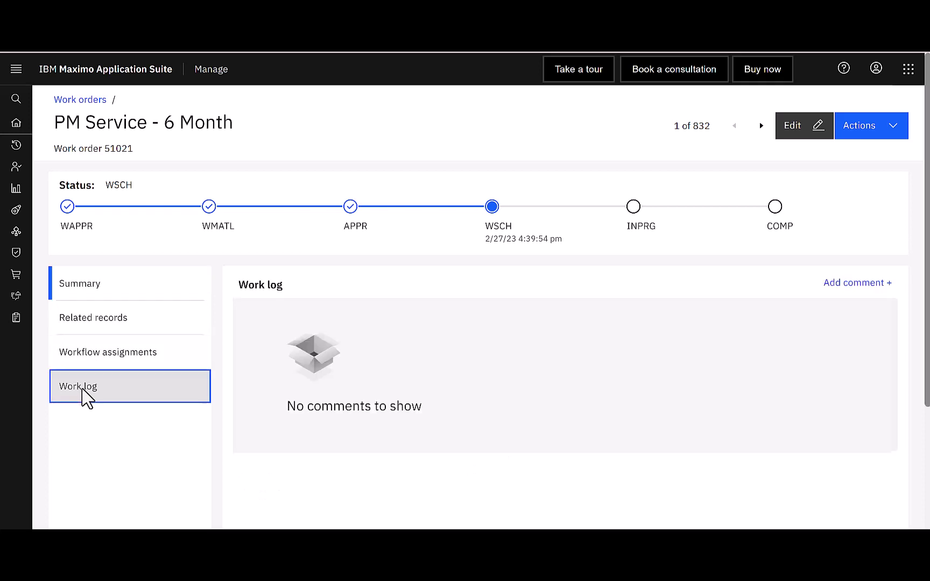
click(109, 355)
click(99, 294)
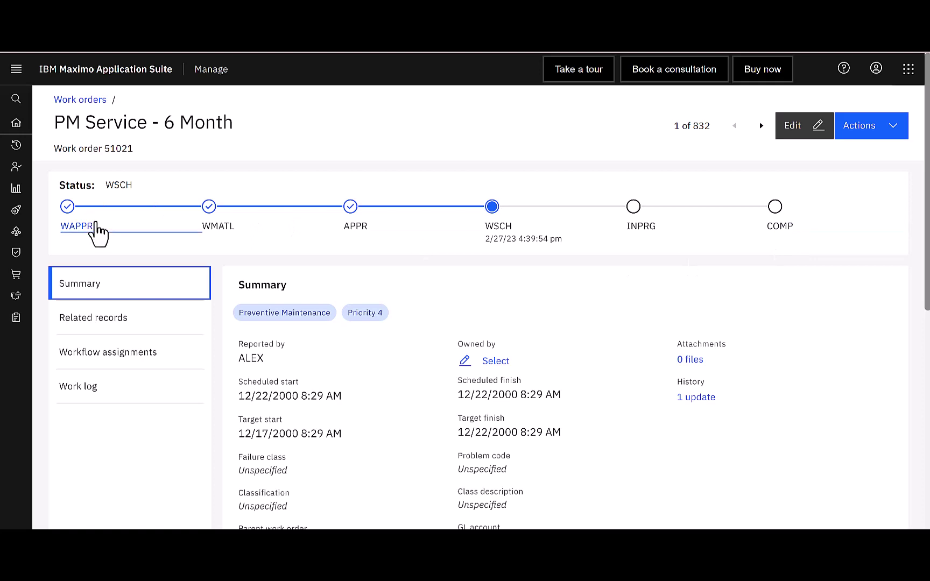
Return to the work orders list and sort it by work order number.
click(78, 101)
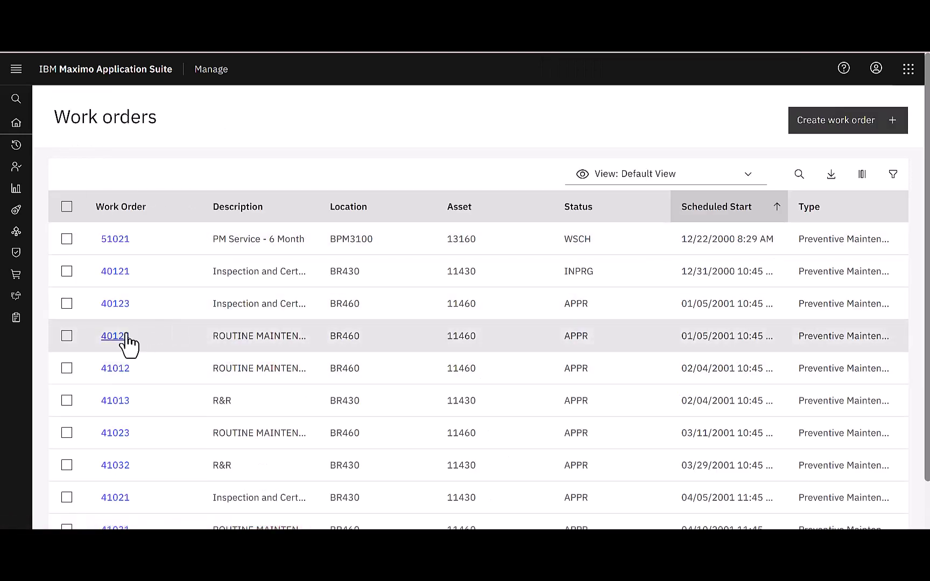
scroll(204, 331, down, 1)
scroll(207, 318, up, 1)
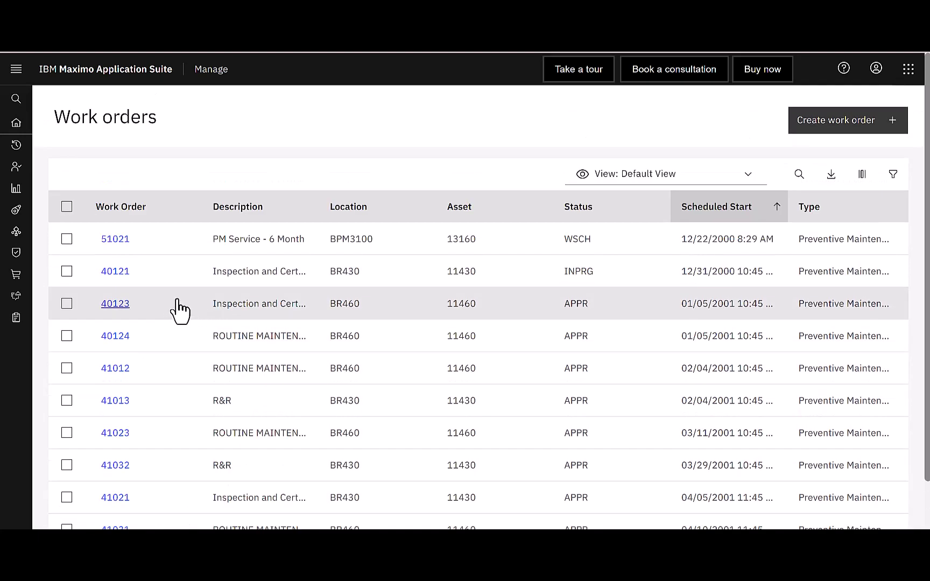
click(129, 211)
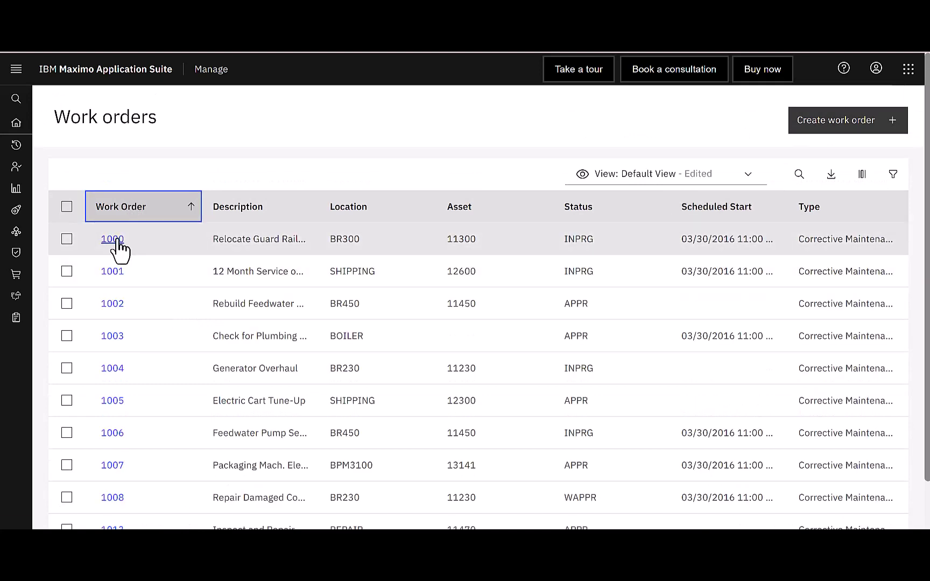
Open work order 1000, Relocate Guard Rails Around Compressor, and review its details.
click(117, 241)
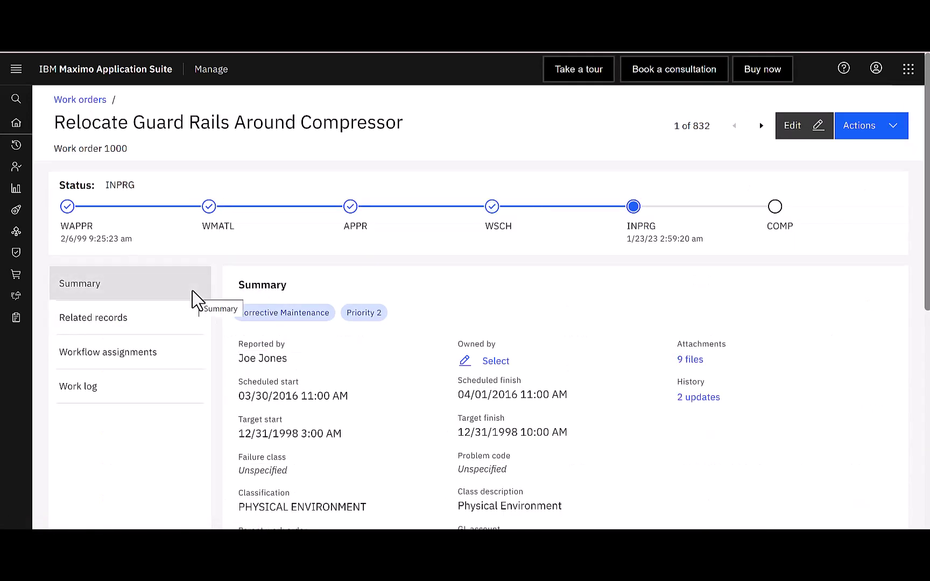
scroll(699, 316, down, 5)
scroll(790, 320, down, 3)
scroll(712, 301, up, 3)
scroll(708, 294, up, 5)
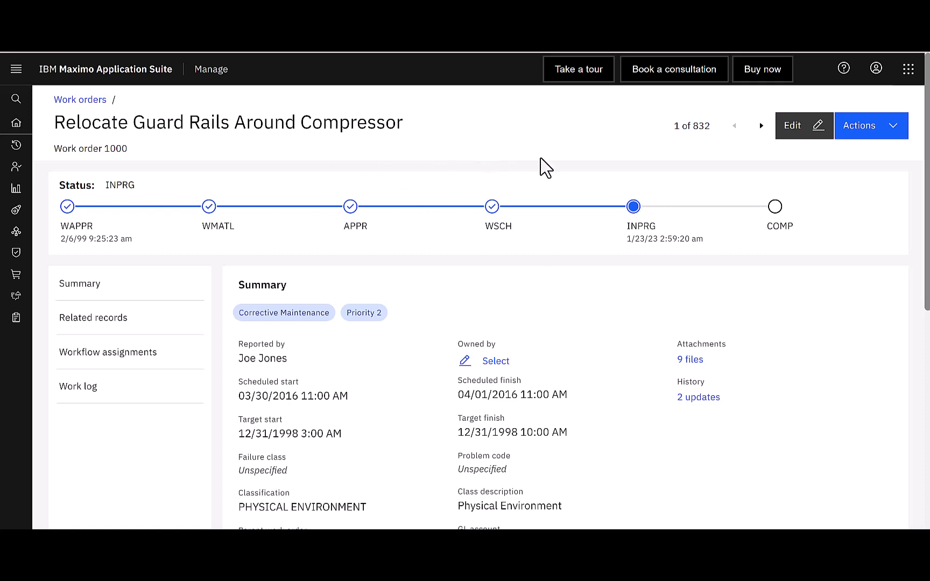
Start a new work order from the actions menu with the description 'What A different'.
click(893, 131)
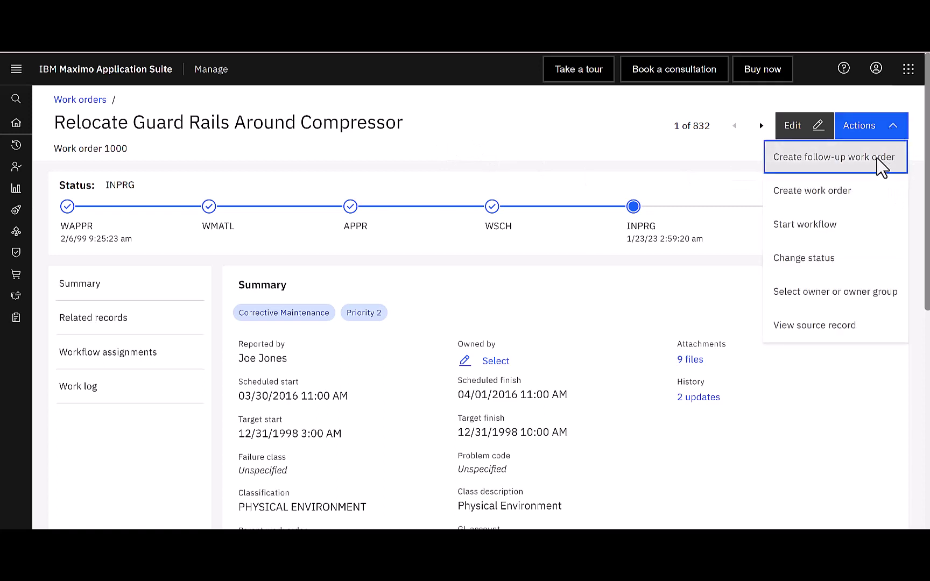
click(846, 199)
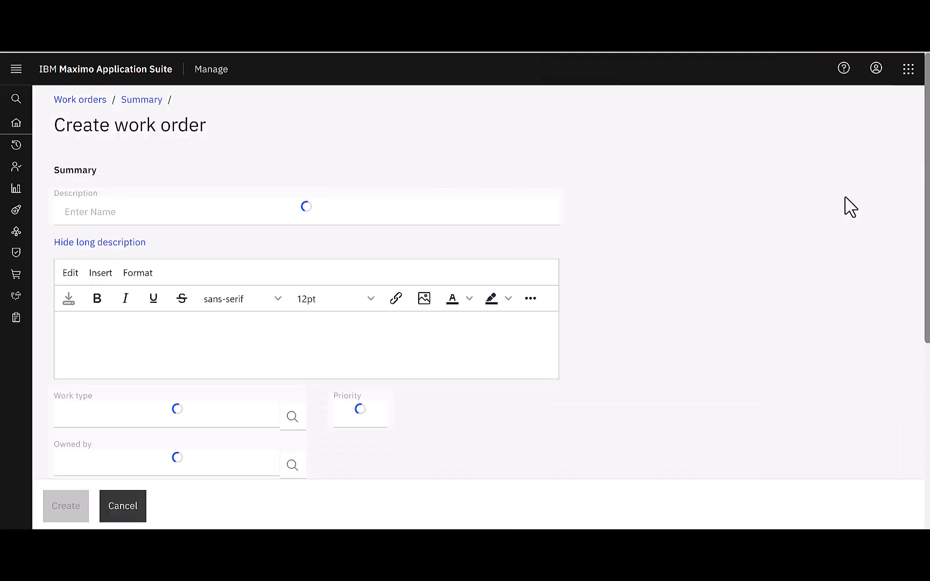
click(148, 218)
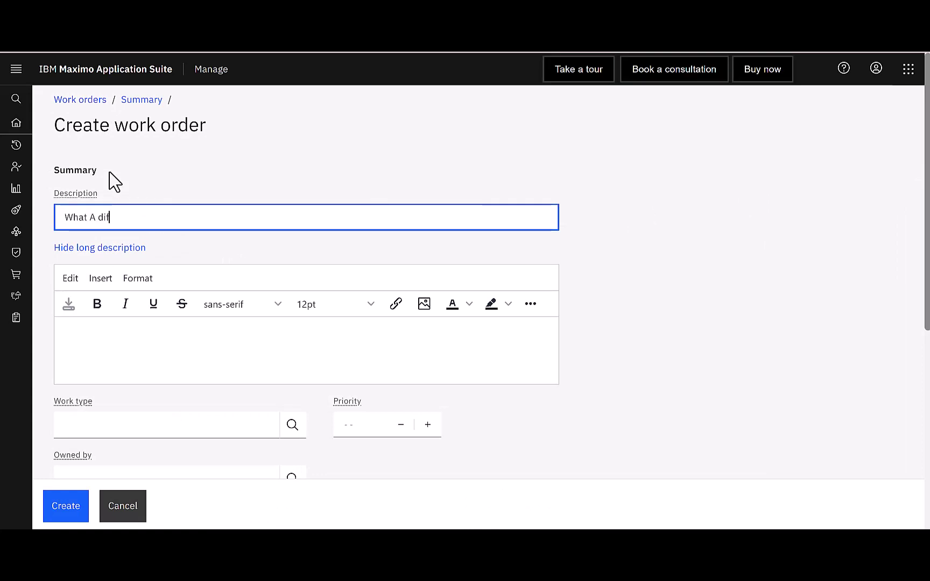
text(What A different view of a work order)
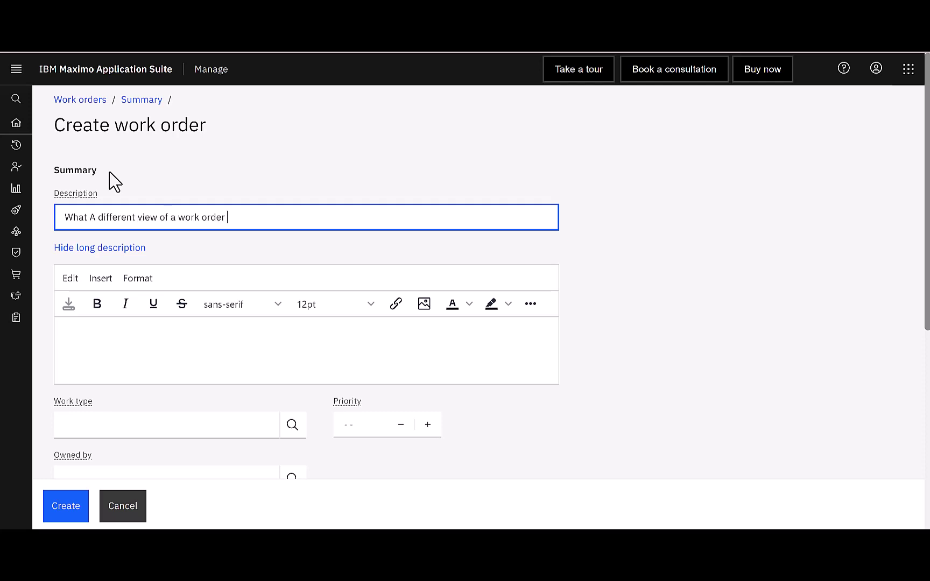
scroll(432, 267, down, 6)
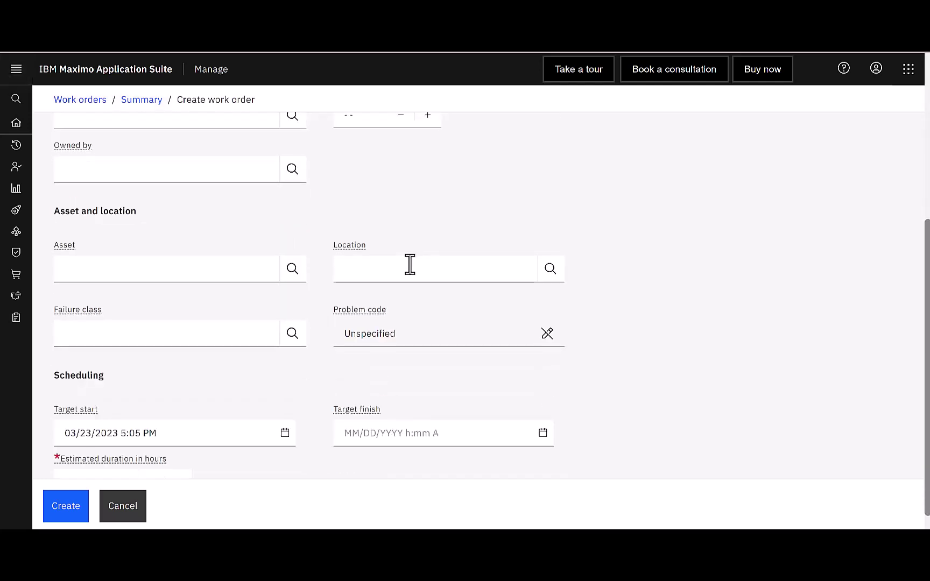
scroll(410, 264, up, 3)
Set work type CM and priority 3, then create the work order as 1686.
click(292, 252)
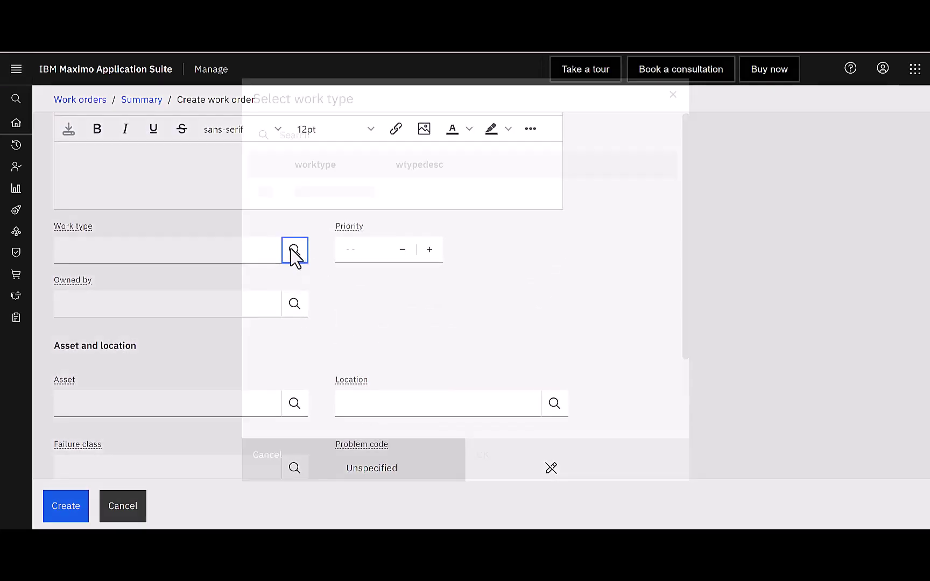
click(264, 235)
click(501, 487)
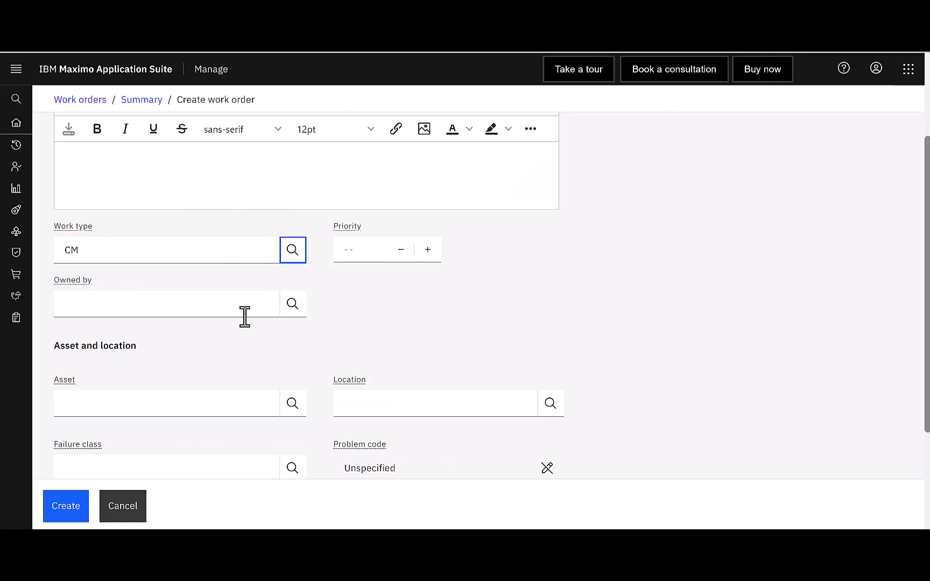
click(358, 251)
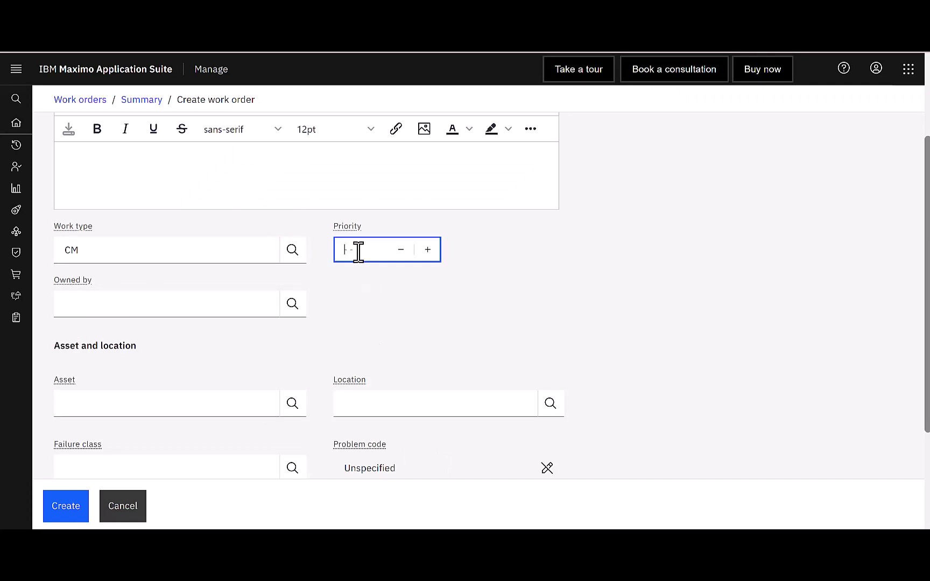
text(3)
click(521, 304)
scroll(494, 313, down, 3)
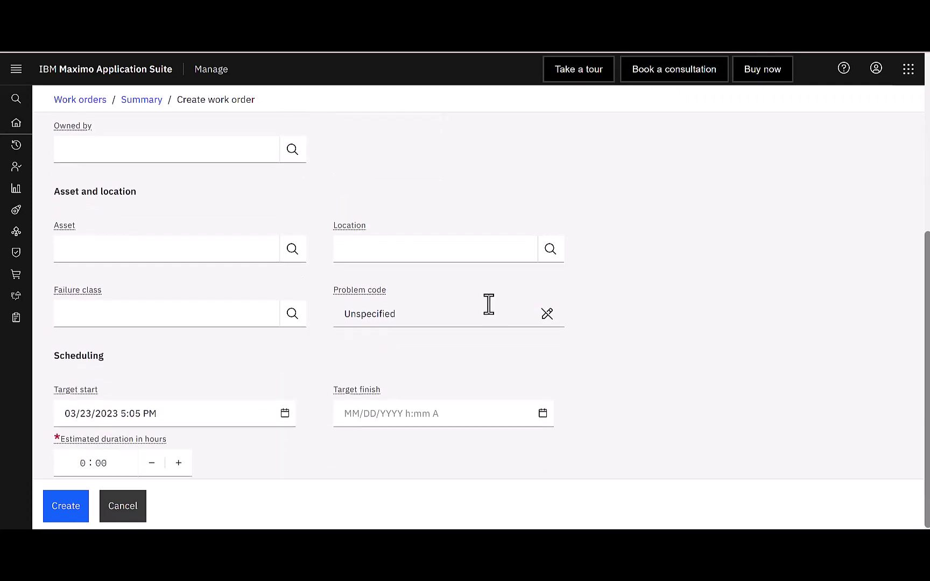
click(69, 515)
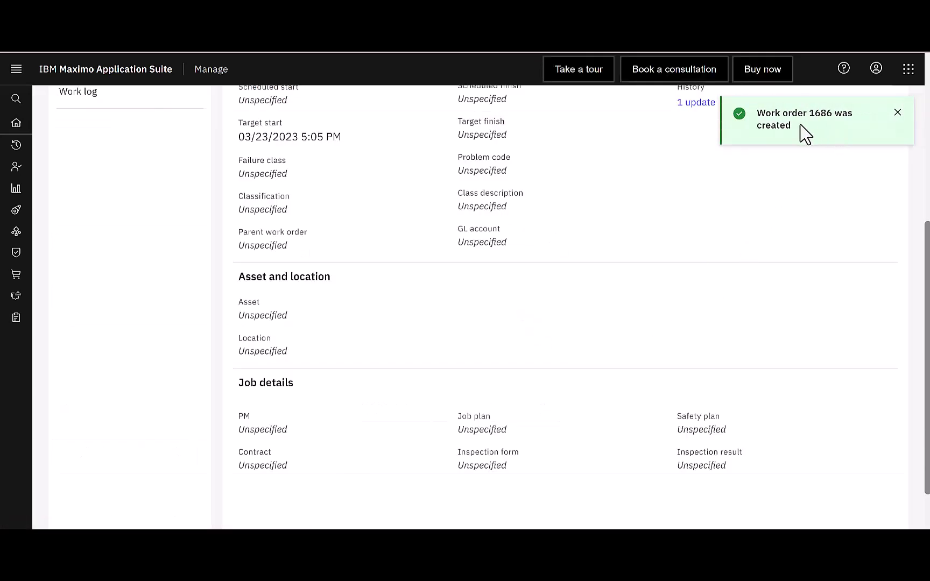
Search the Work orders list for 1686, open its record, then return to the filtered list.
click(896, 114)
scroll(546, 263, up, 5)
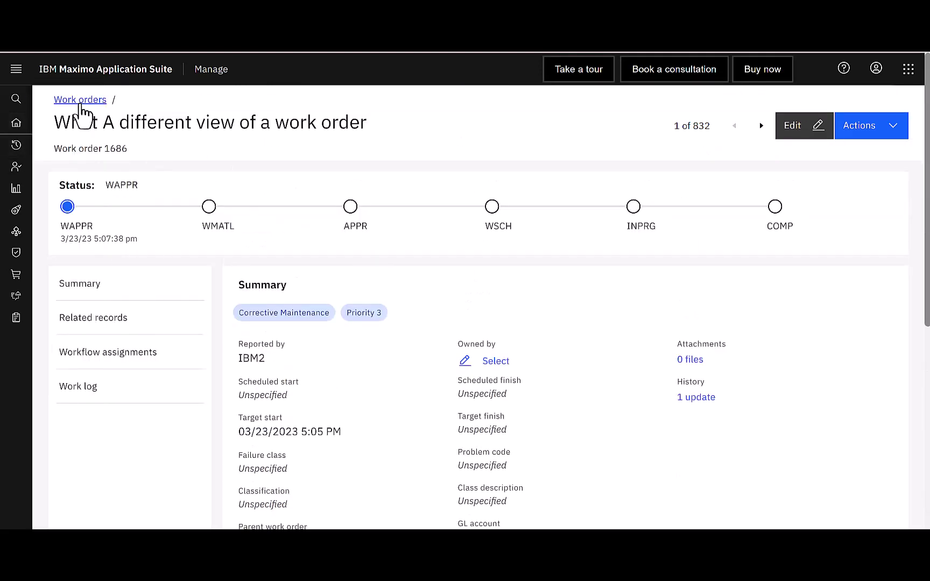
click(64, 99)
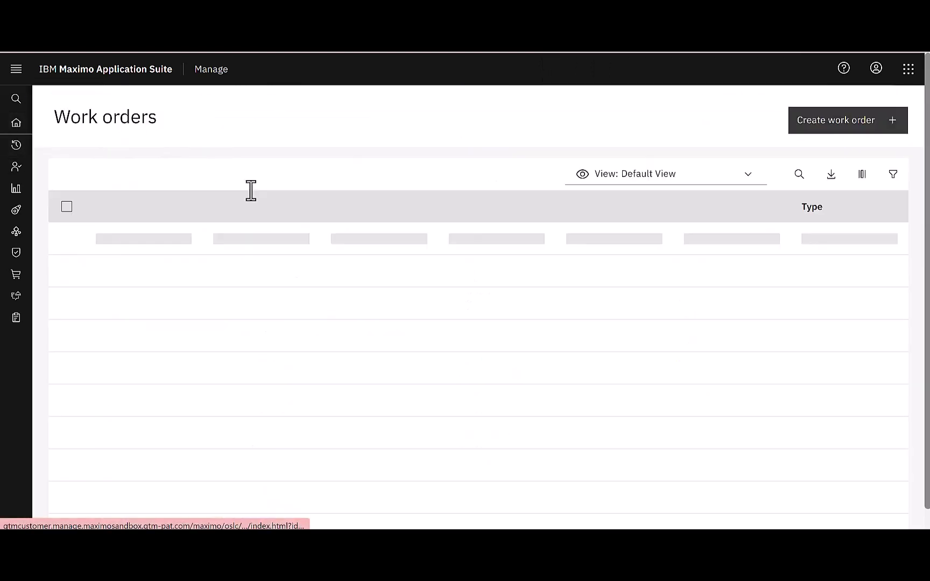
click(799, 174)
text(1686)
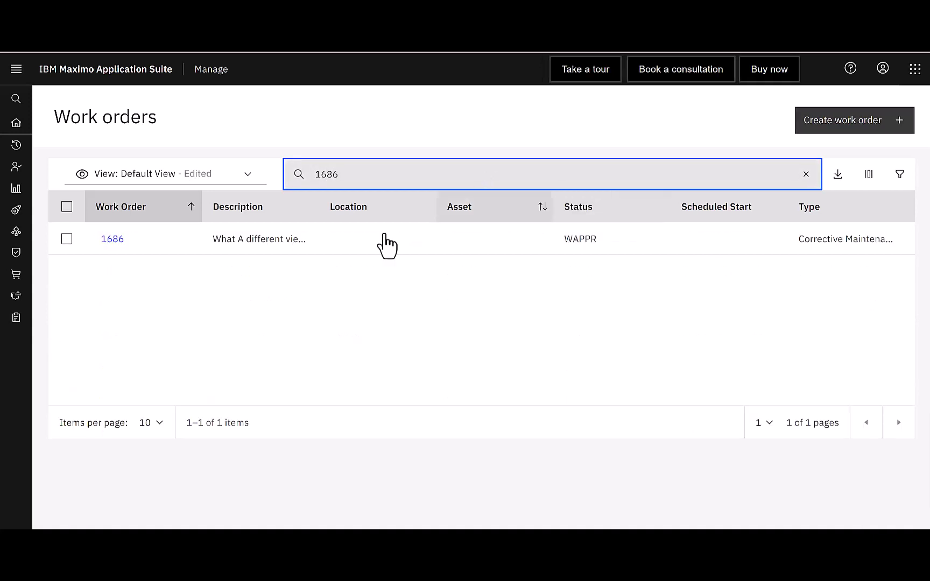
click(113, 239)
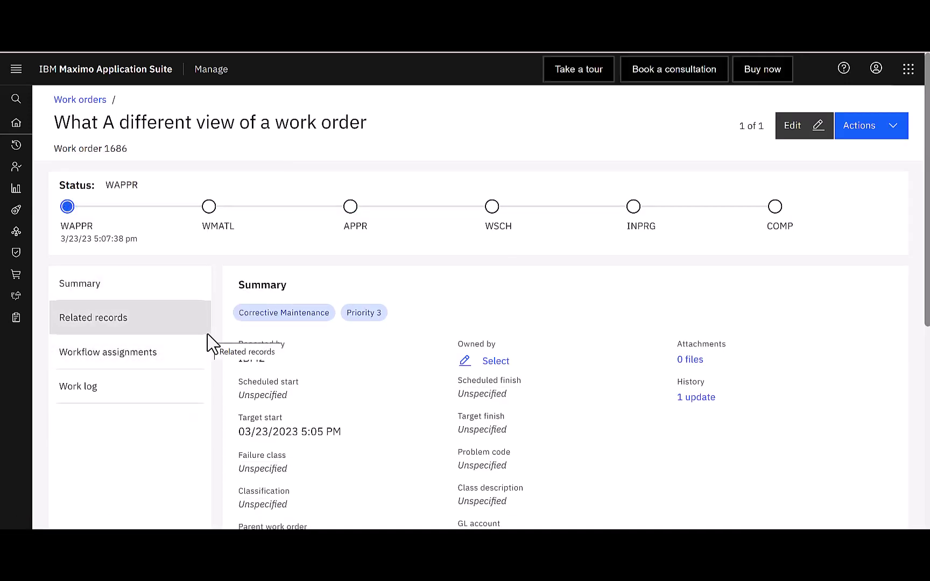
click(78, 100)
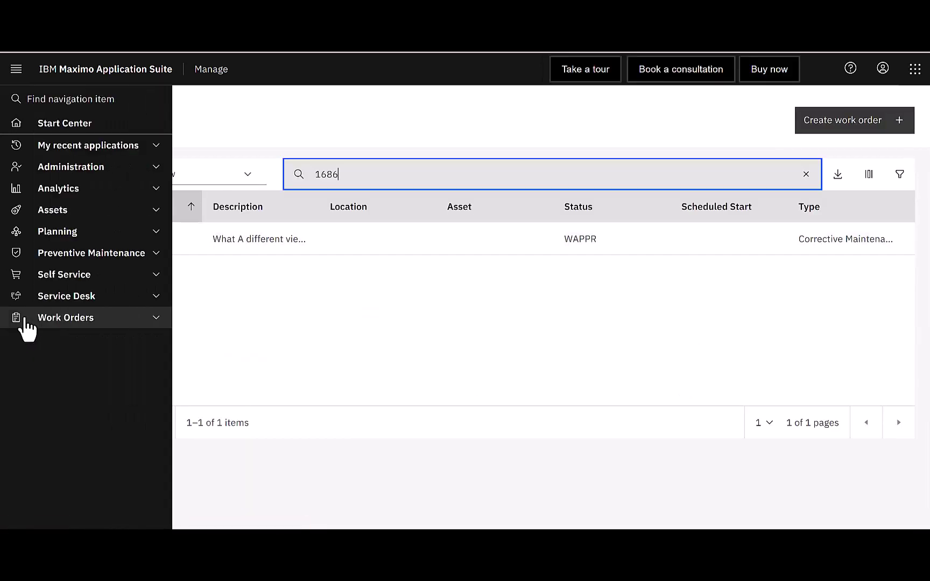
Expand Work Orders and Role Based Applications in the side navigation and return to the Start Center.
click(25, 323)
click(76, 426)
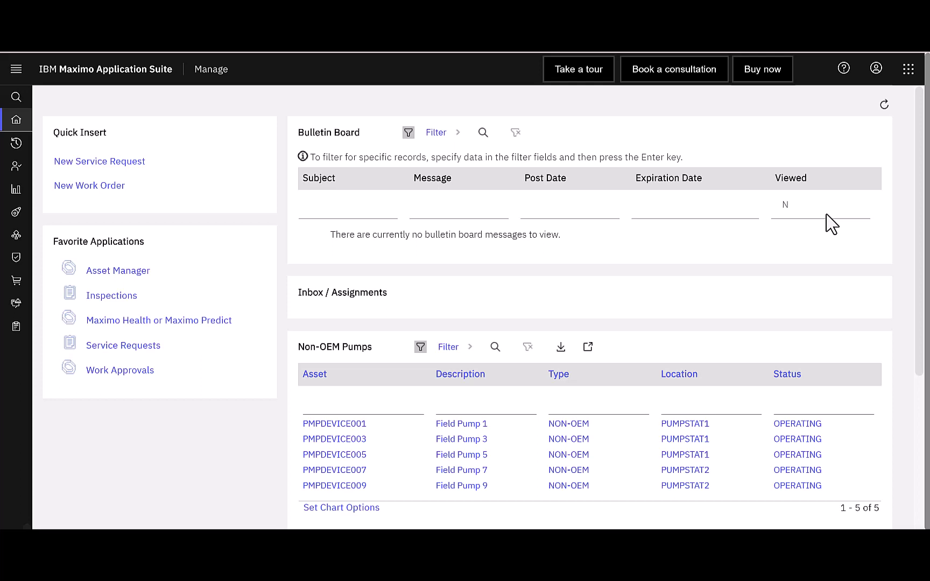
mouse_move(21, 172)
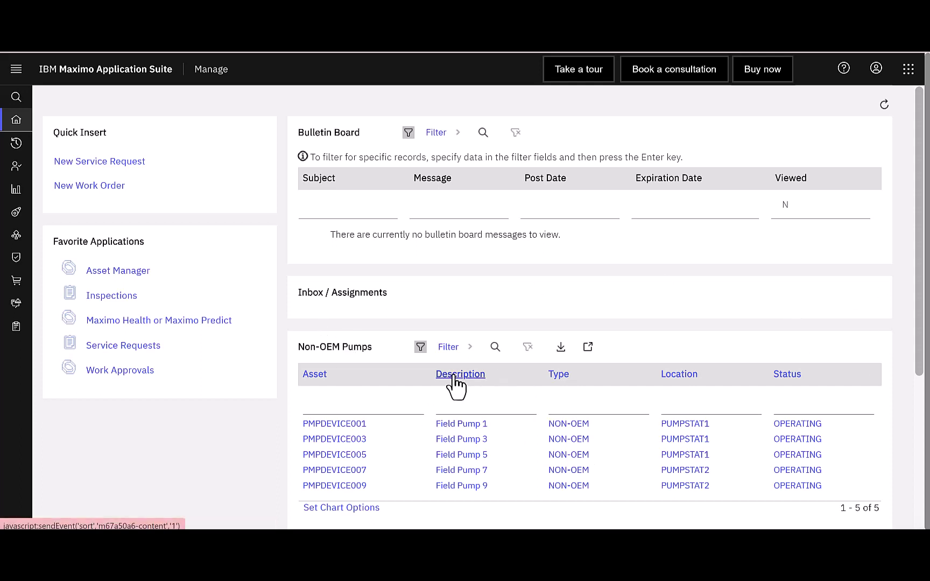
Open pump asset PMPDEVICE005 (Field Pump 5), then switch to Maximo Health's Assets list.
click(332, 455)
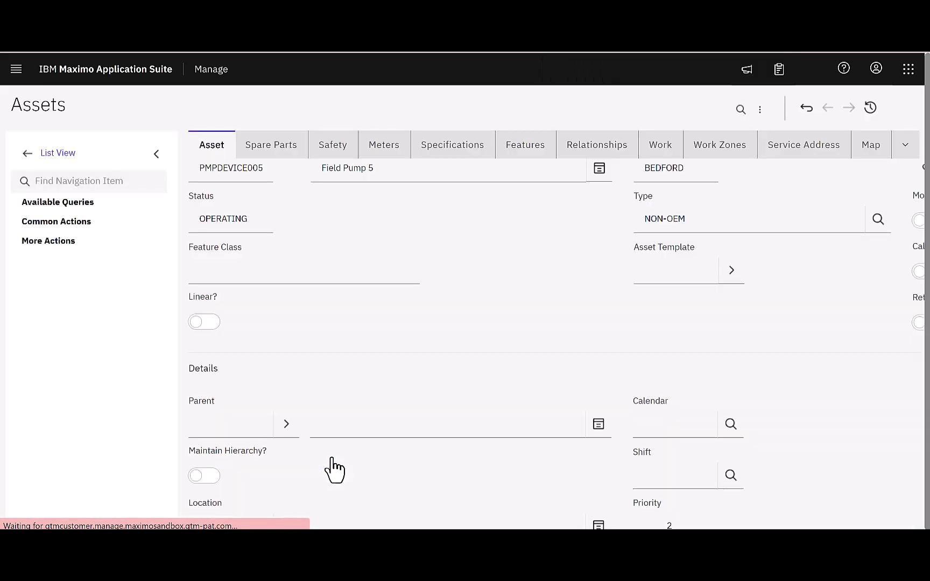
click(276, 202)
key(ctrl+c)
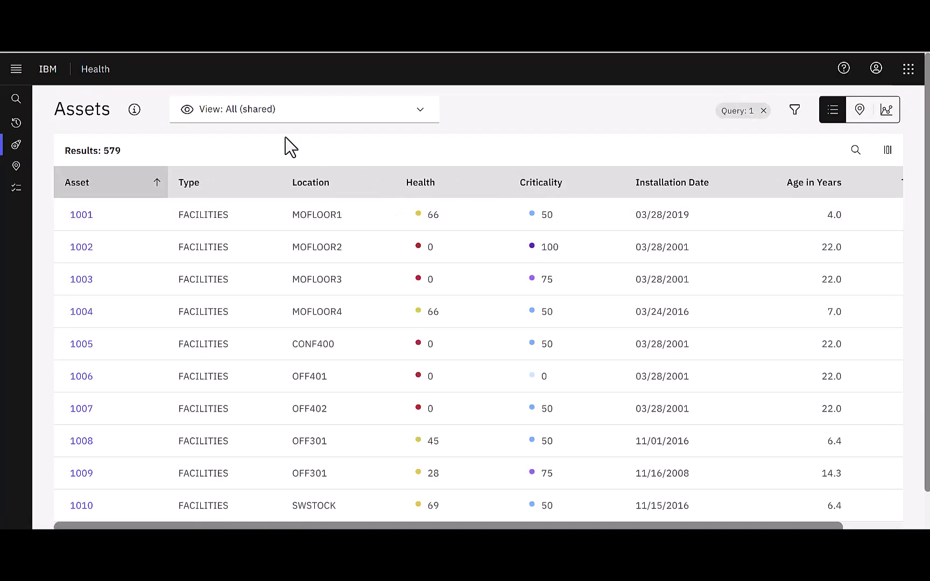
Search the Health asset list for PMPDEVICE005 and open its details (Health 49%, Risk 61.5%).
click(854, 151)
key(ctrl+v)
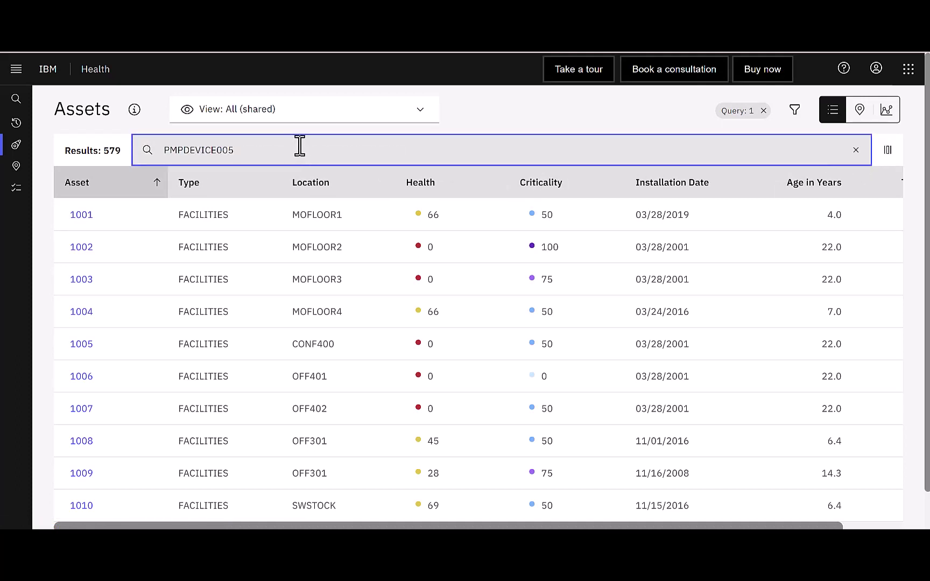
key(Return)
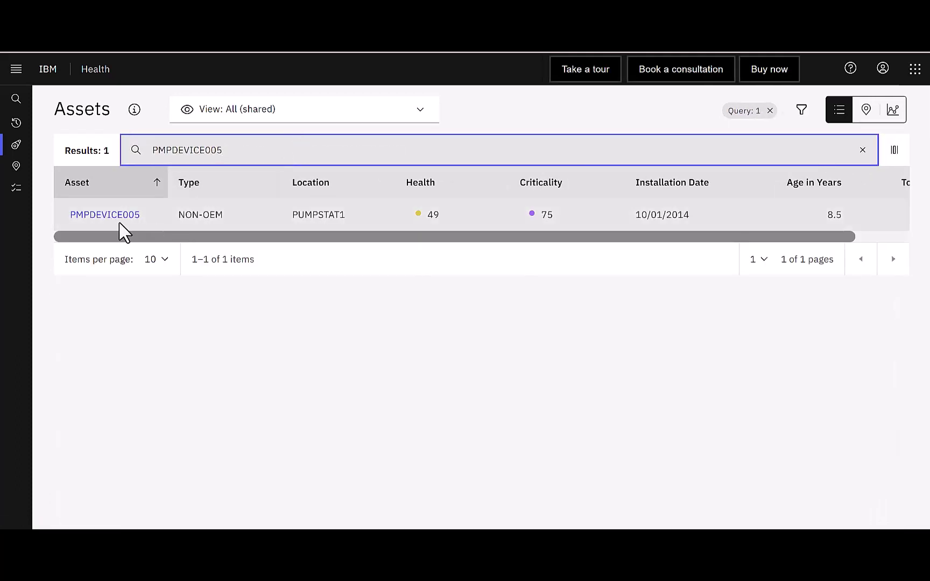
click(118, 218)
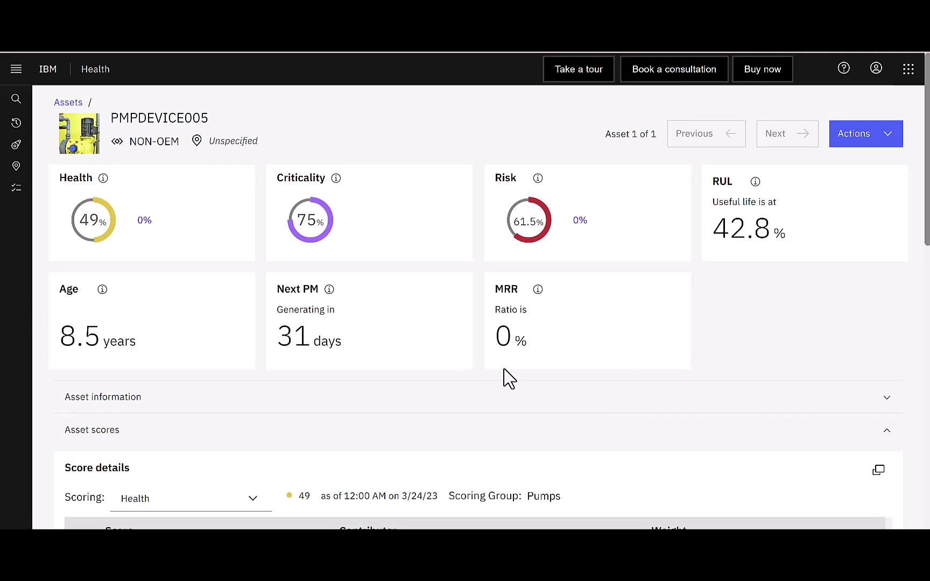
Review PMPDEVICE005's score details and health history, then expand its 85-work-order maintenance history.
scroll(510, 378, down, 4)
scroll(504, 378, up, 3)
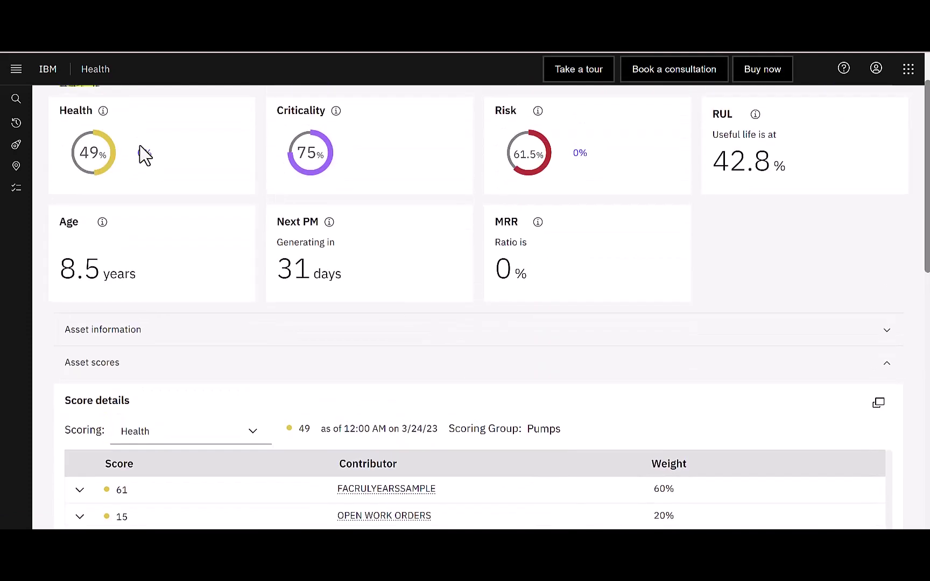
scroll(130, 172, up, 2)
scroll(346, 338, down, 5)
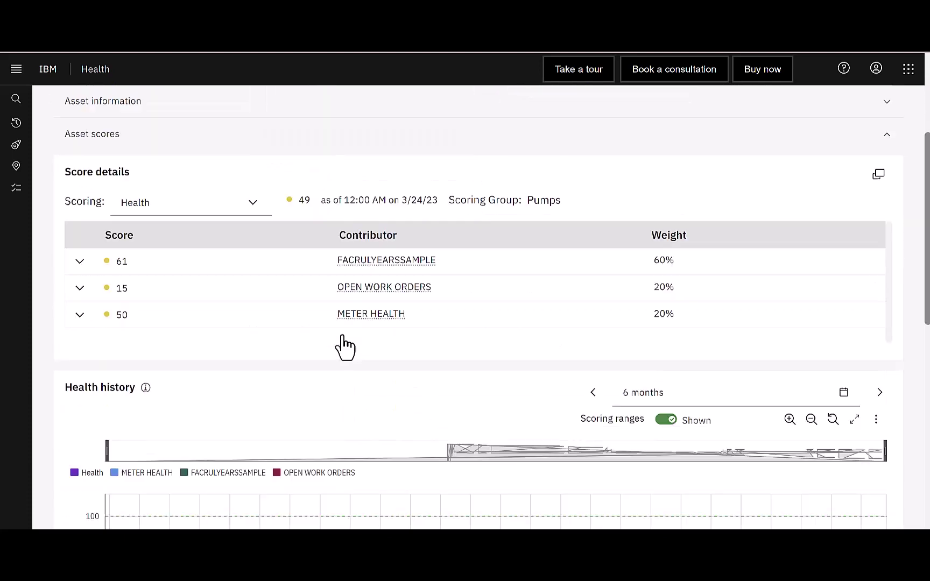
scroll(345, 347, down, 5)
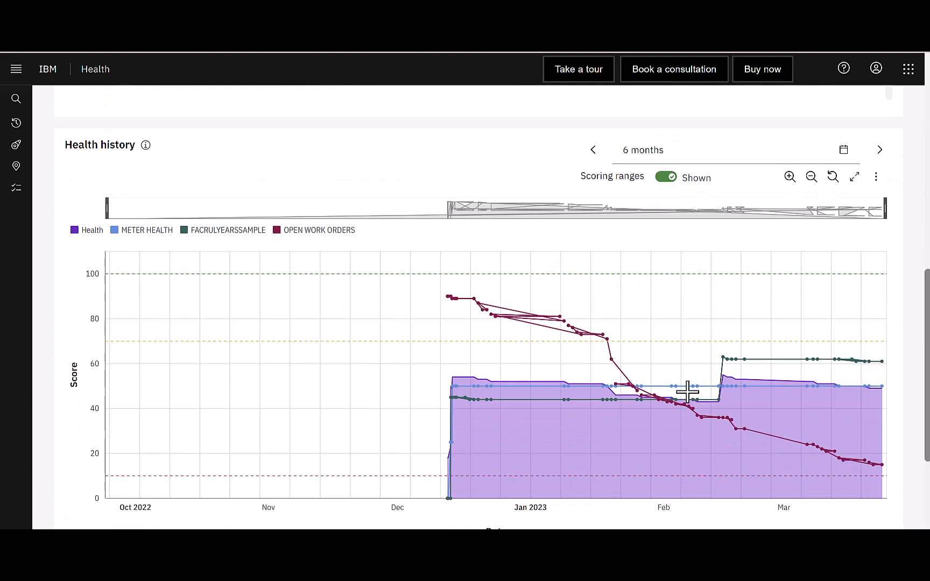
scroll(687, 392, down, 4)
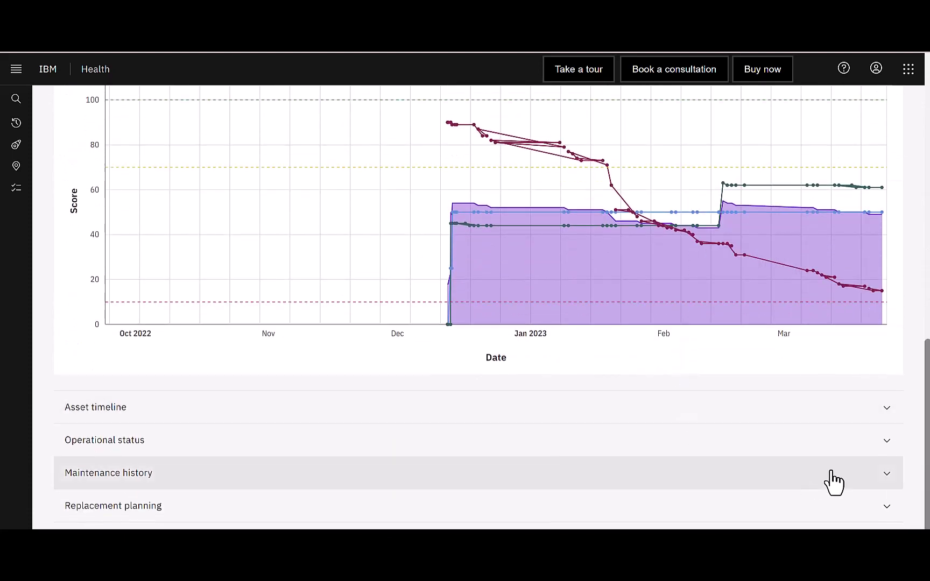
click(885, 481)
scroll(695, 450, down, 4)
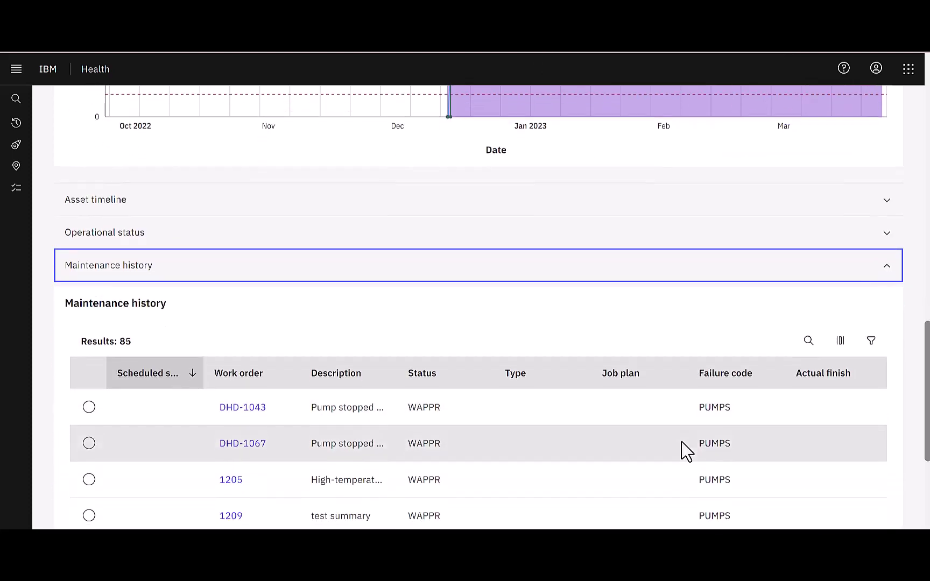
scroll(681, 441, down, 2)
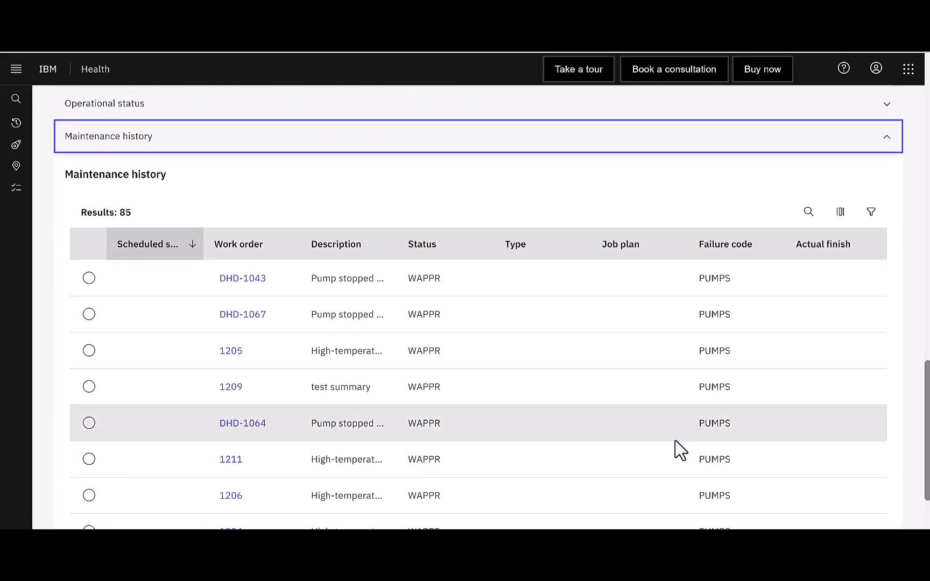
scroll(673, 446, up, 15)
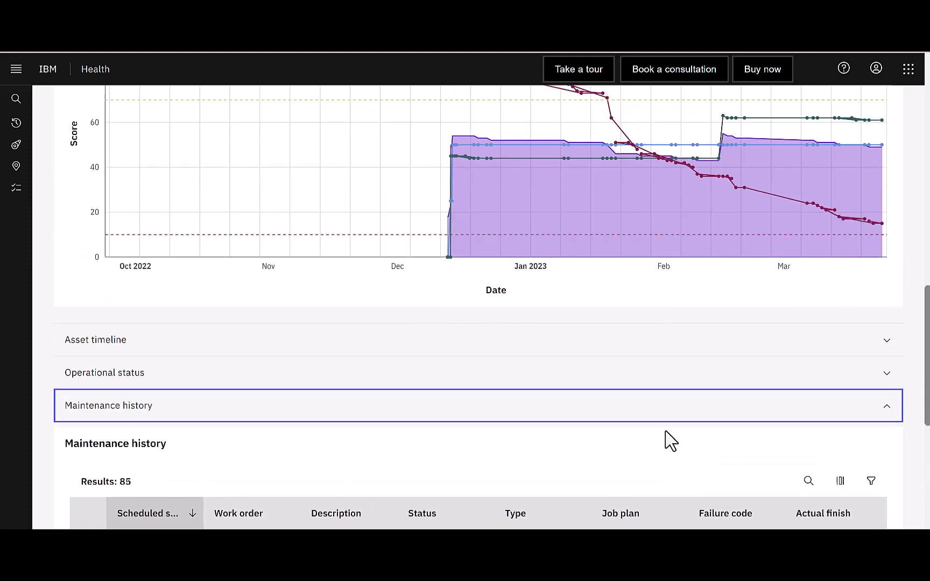